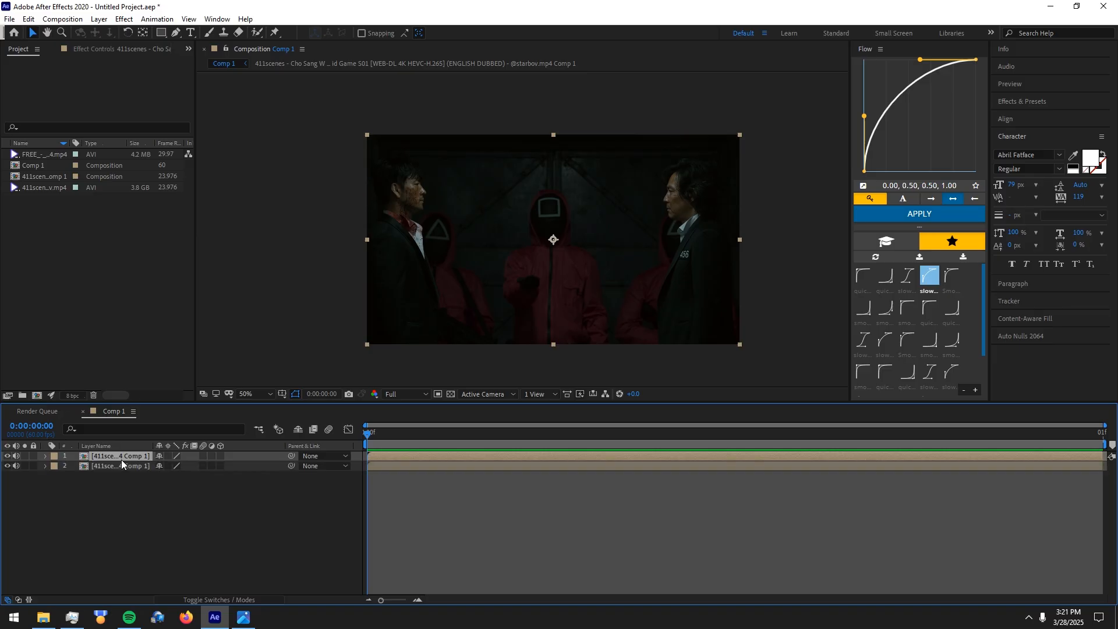
Draw a closed Pen mask on the top footage layer around the blood-stained man at the left of the shot
click(176, 33)
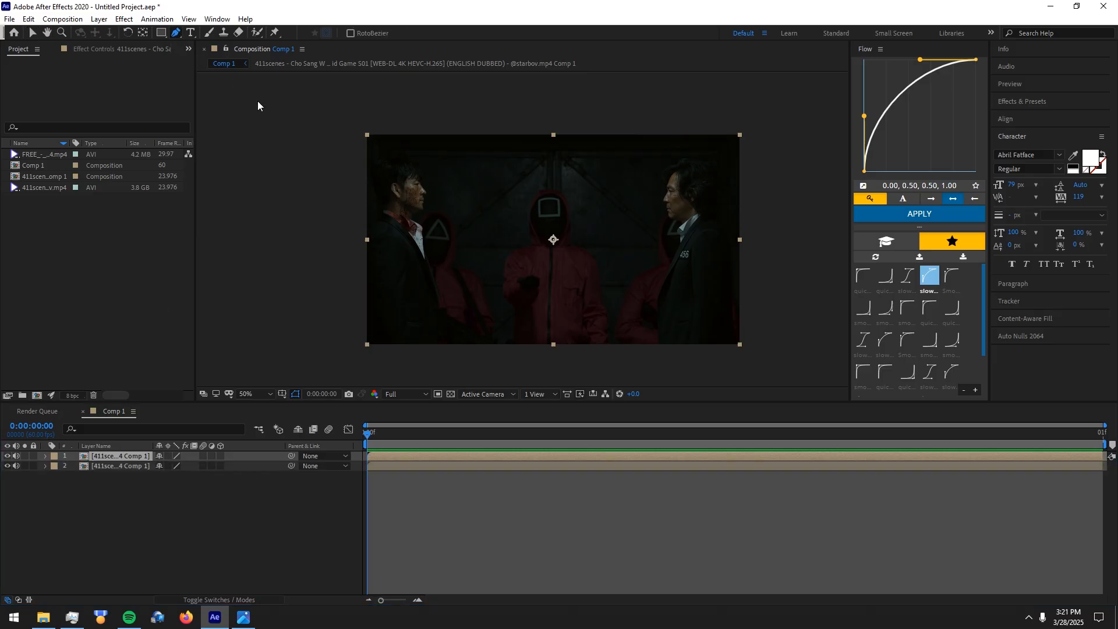
key(period)
drag(294, 201, 427, 283)
click(364, 173)
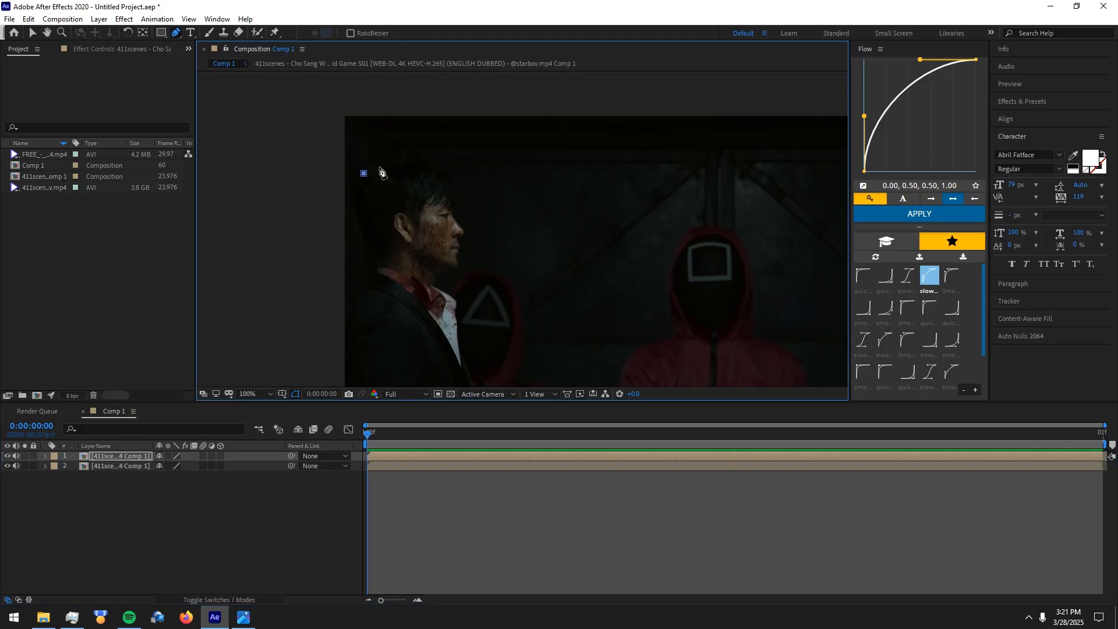
click(384, 164)
click(417, 165)
click(441, 169)
click(448, 182)
click(455, 202)
click(463, 225)
click(450, 291)
click(461, 309)
drag(456, 348, 349, 145)
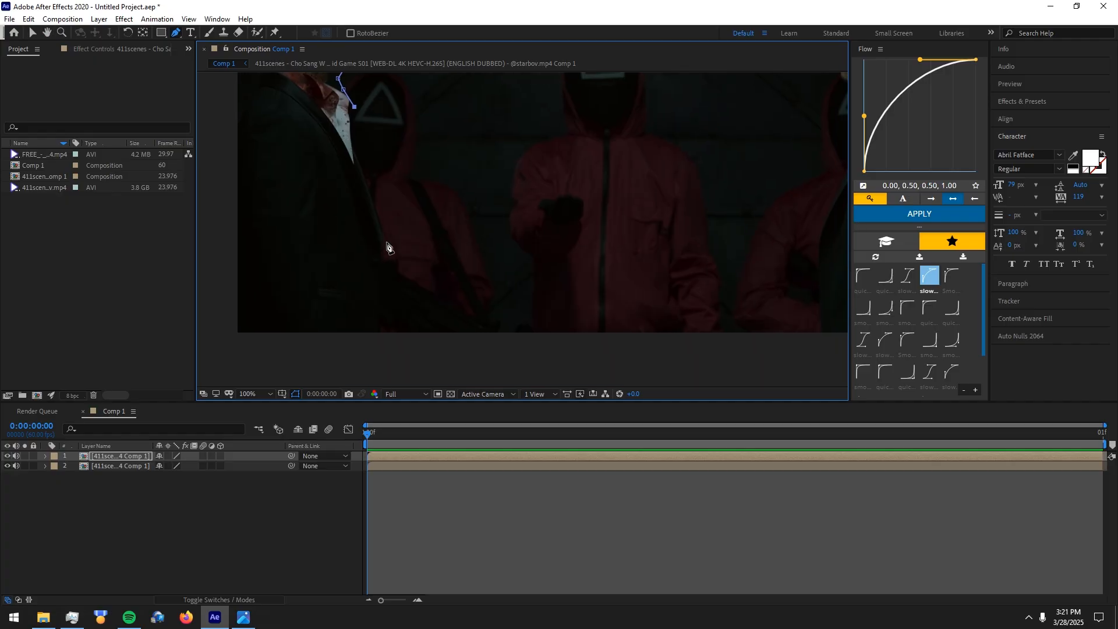
click(383, 337)
drag(306, 329, 492, 308)
click(389, 322)
drag(399, 181, 399, 351)
click(414, 162)
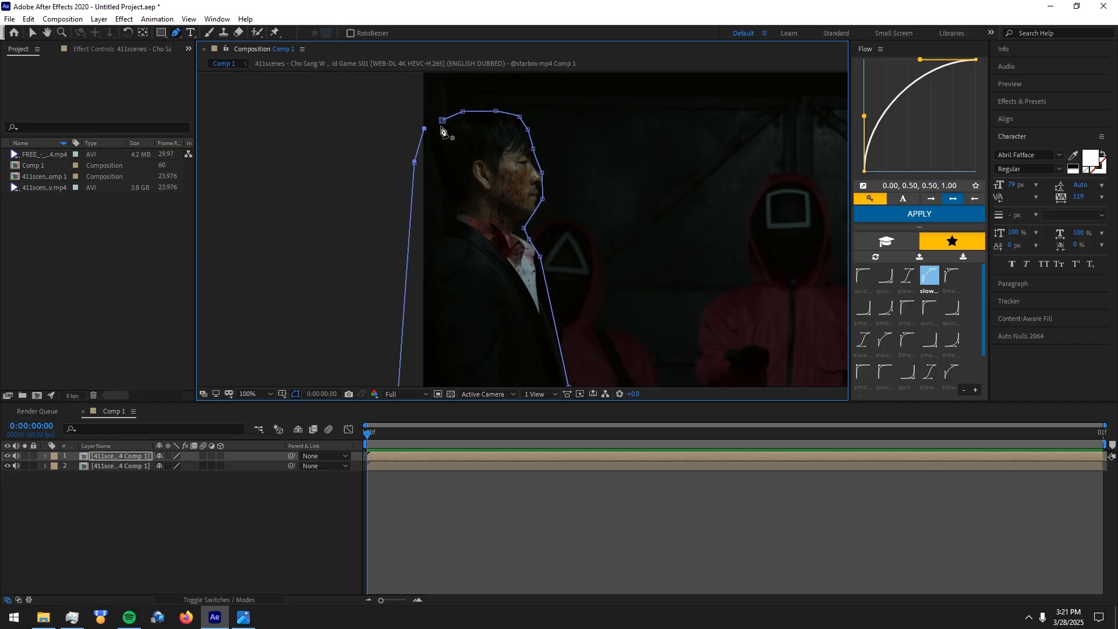
click(443, 120)
Expand the top layer's properties and toggle the bottom layer's visibility to check the masked cutout
click(45, 456)
click(29, 504)
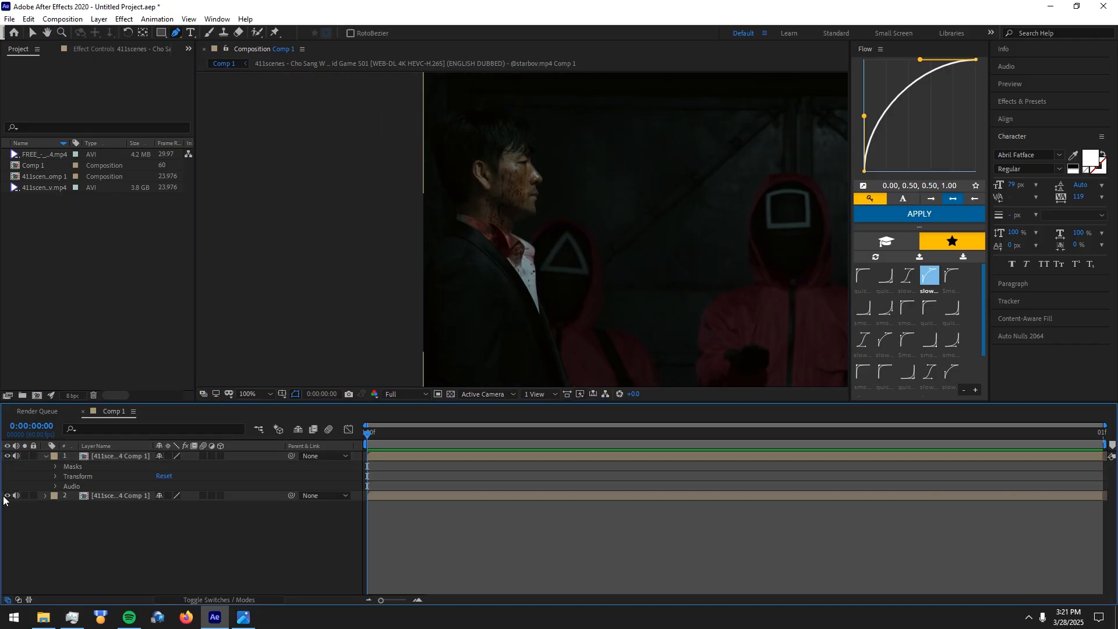
click(7, 496)
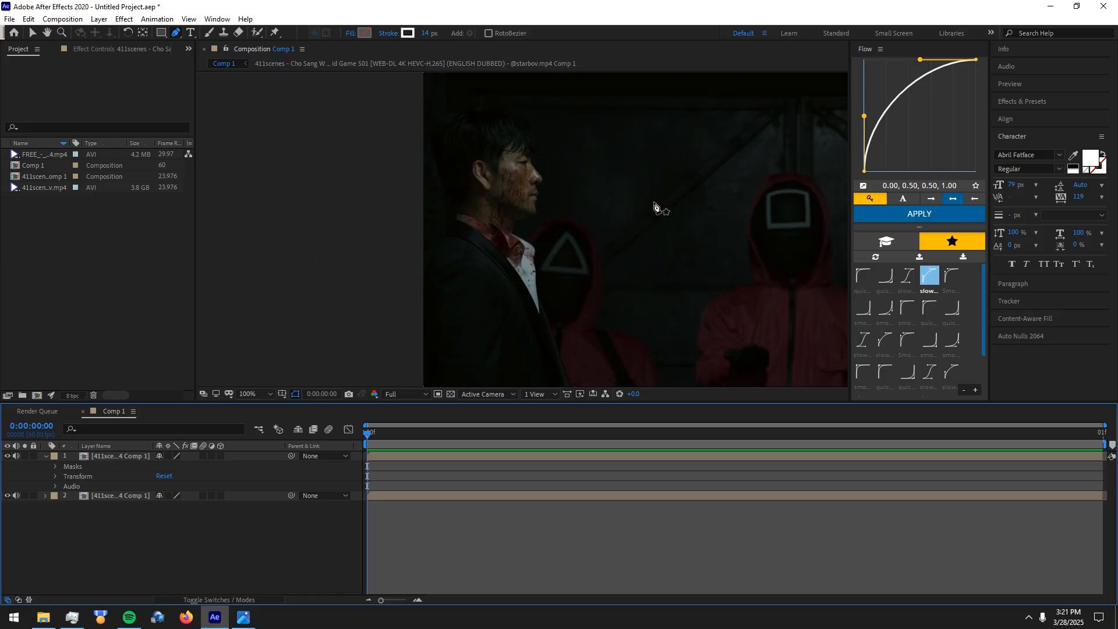
Draw a second Pen mask on the top layer around the man numbered 456 and check the cutout without the bottom layer
scroll(654, 202, down, 1)
drag(741, 241, 568, 164)
scroll(477, 271, up, 1)
click(494, 457)
click(507, 364)
click(501, 310)
click(504, 237)
click(523, 193)
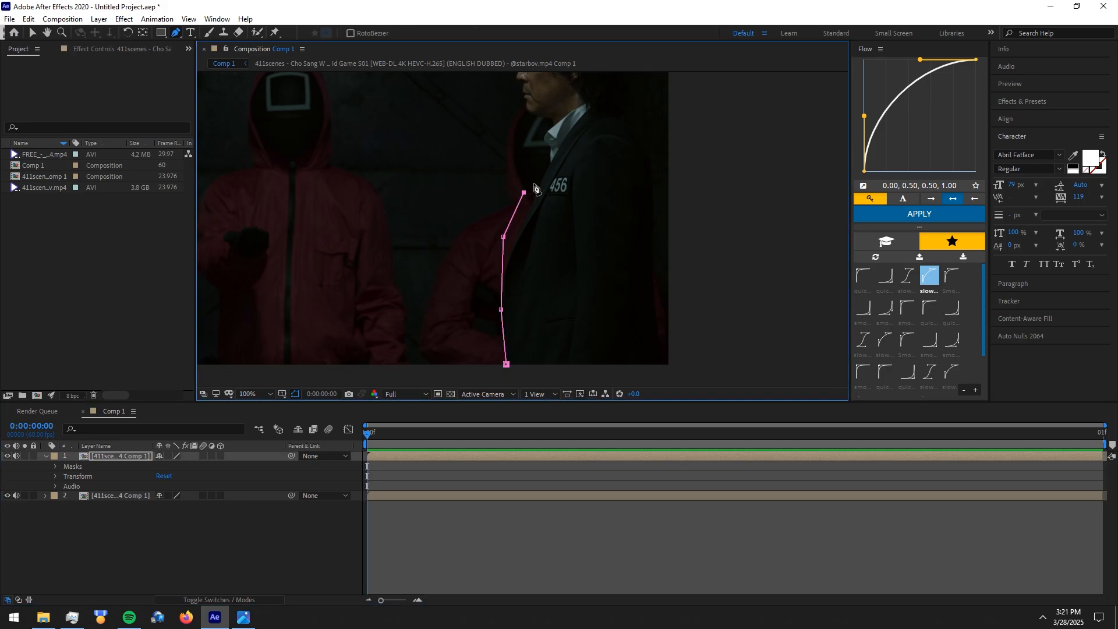
click(540, 171)
click(530, 114)
drag(526, 92, 542, 191)
click(529, 289)
click(373, 289)
drag(374, 289, 757, 359)
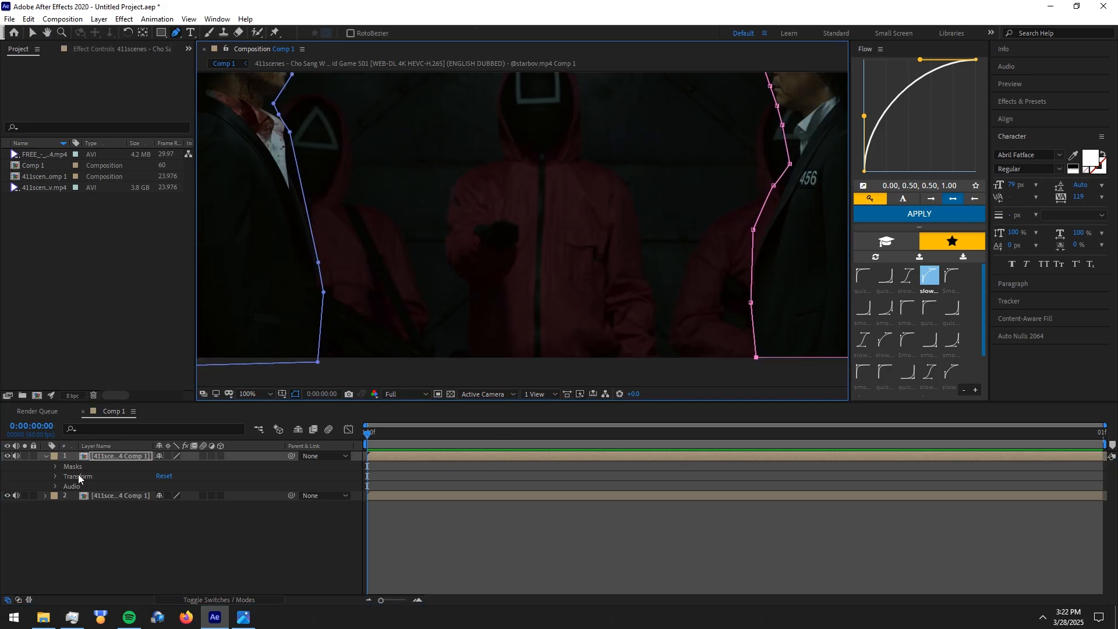
click(8, 496)
click(8, 495)
Draw a third closed Pen mask on the top layer around the central red guard with the square symbol
click(121, 456)
drag(317, 115, 358, 177)
click(321, 176)
click(479, 456)
click(513, 385)
click(513, 357)
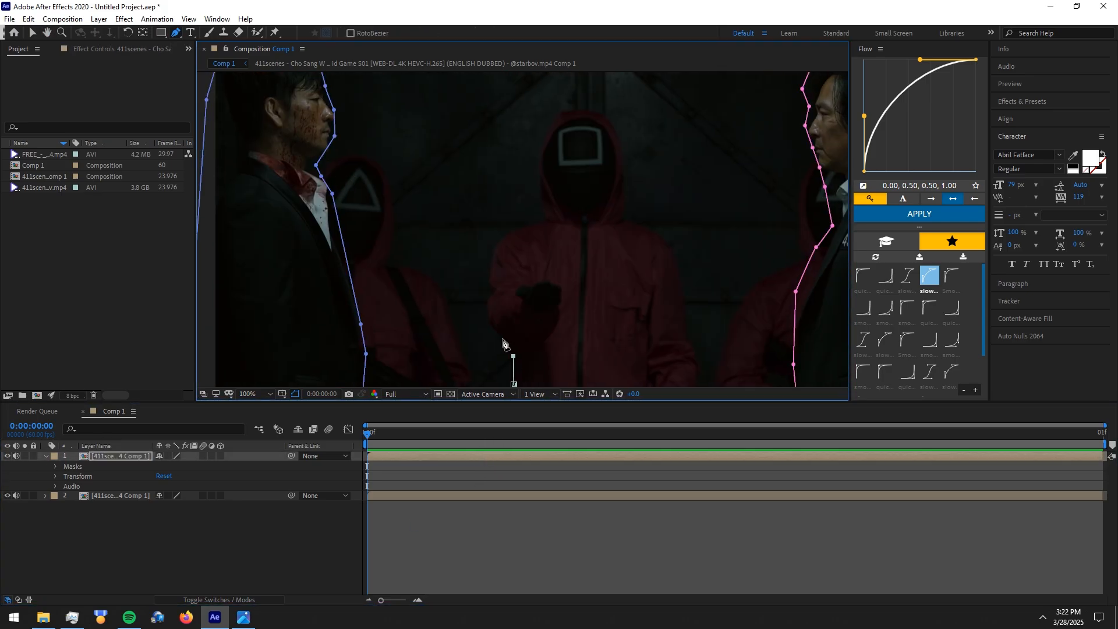
click(501, 338)
click(491, 308)
click(491, 273)
click(497, 240)
click(518, 230)
click(609, 299)
click(616, 324)
click(618, 340)
click(606, 349)
click(466, 351)
click(424, 346)
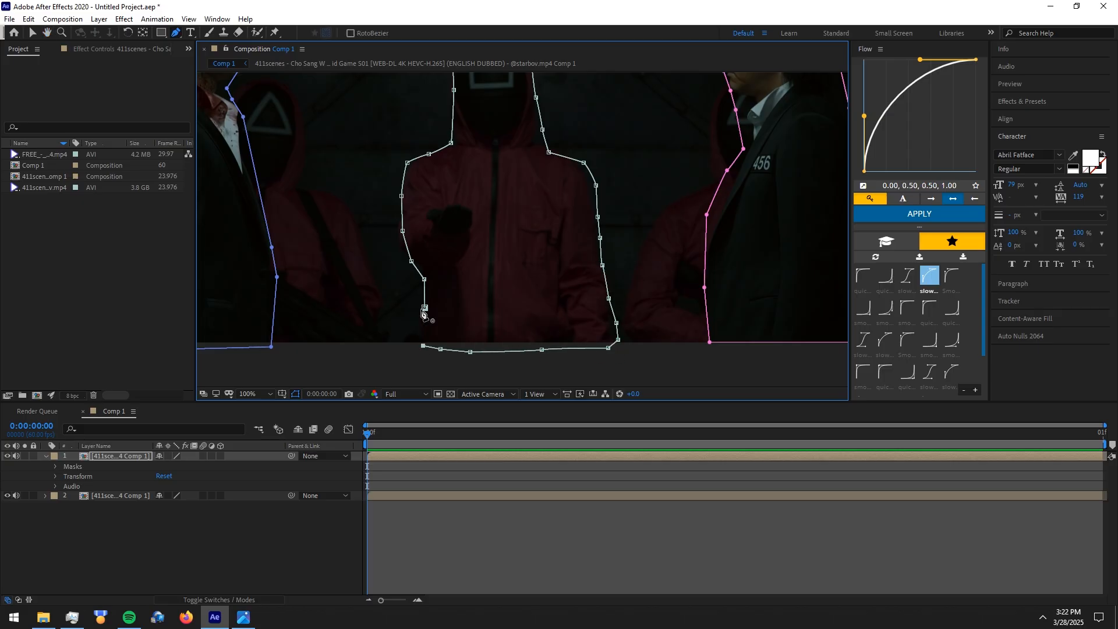
click(424, 308)
Draw a fourth closed mask around the red guard with the triangle symbol beside the blood-stained man
drag(333, 258, 302, 297)
click(270, 137)
click(252, 121)
click(225, 119)
click(238, 248)
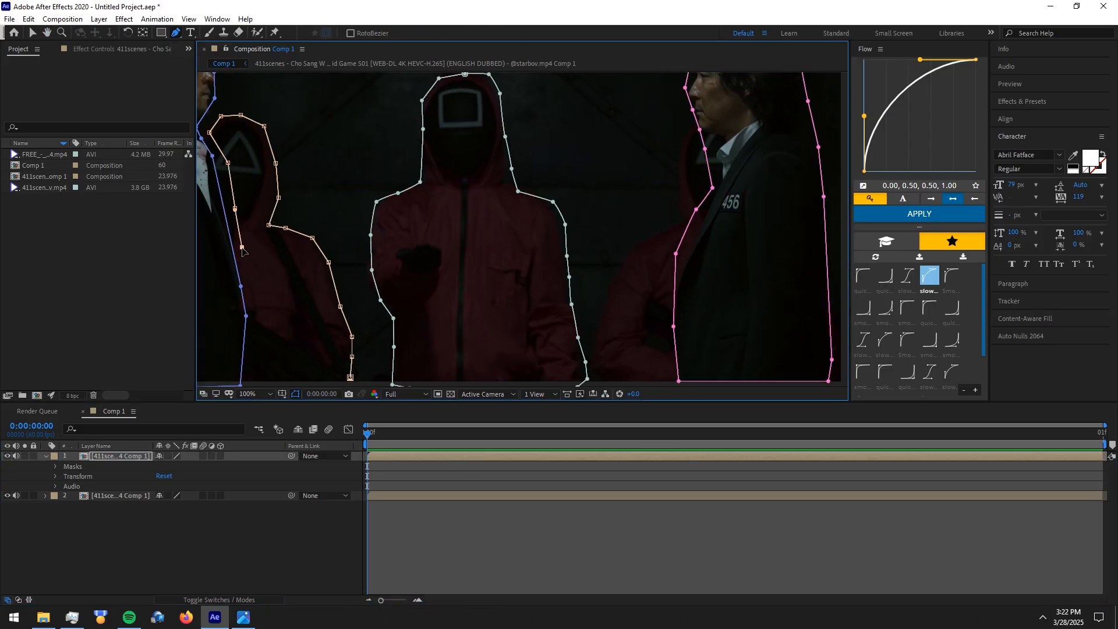
click(247, 355)
click(350, 377)
Draw a fifth closed mask around the partly hidden red guard beside the man numbered 456
drag(581, 169, 398, 126)
click(490, 176)
click(495, 156)
click(492, 129)
click(494, 103)
drag(504, 87, 489, 227)
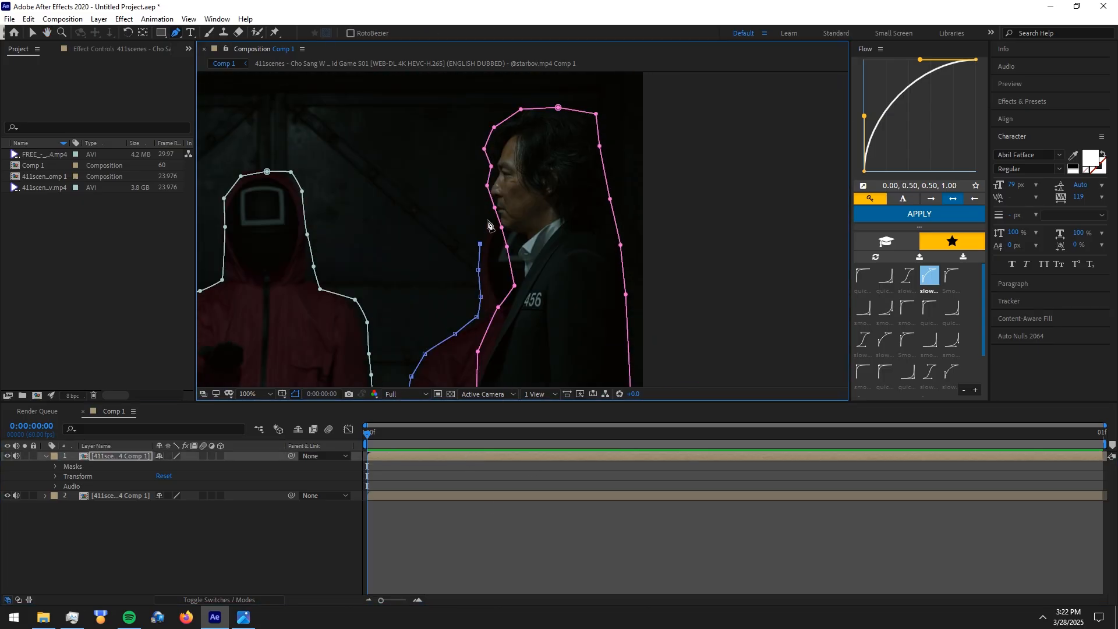
click(487, 227)
click(494, 225)
click(494, 252)
key(comma)
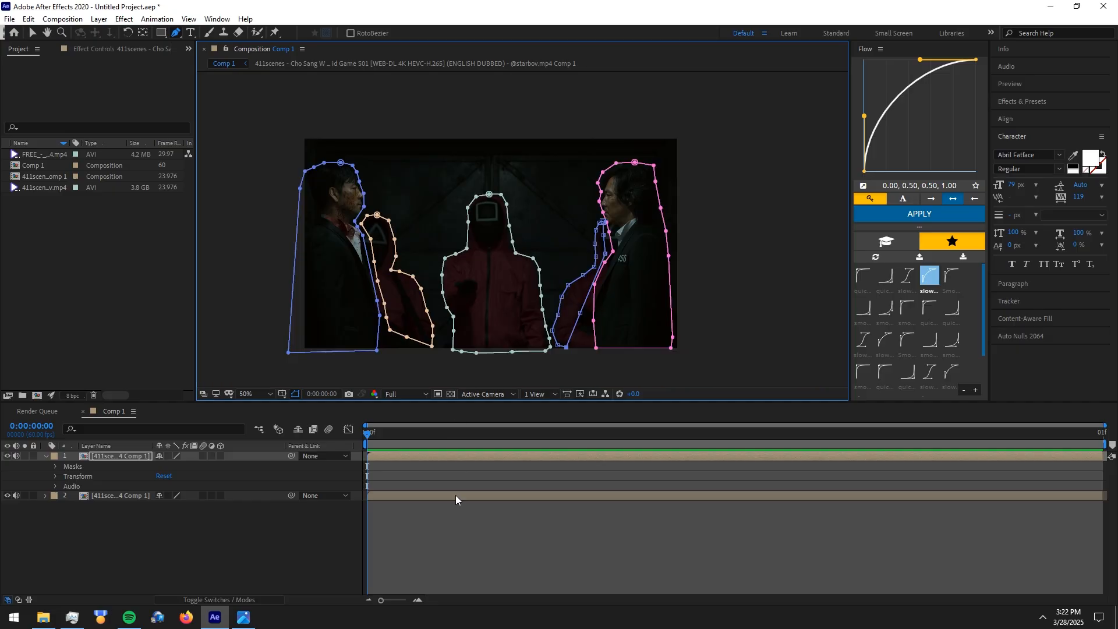
Temporarily hide the bottom footage layer to inspect all five masked figures, restore it and collapse the top layer
click(457, 522)
click(7, 497)
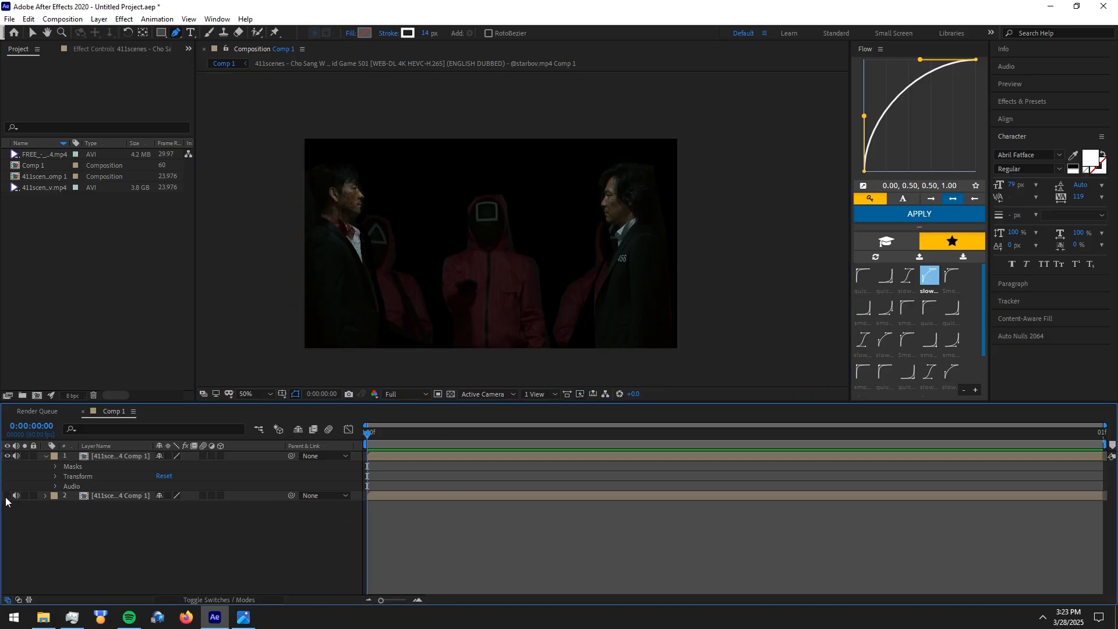
click(7, 496)
click(45, 458)
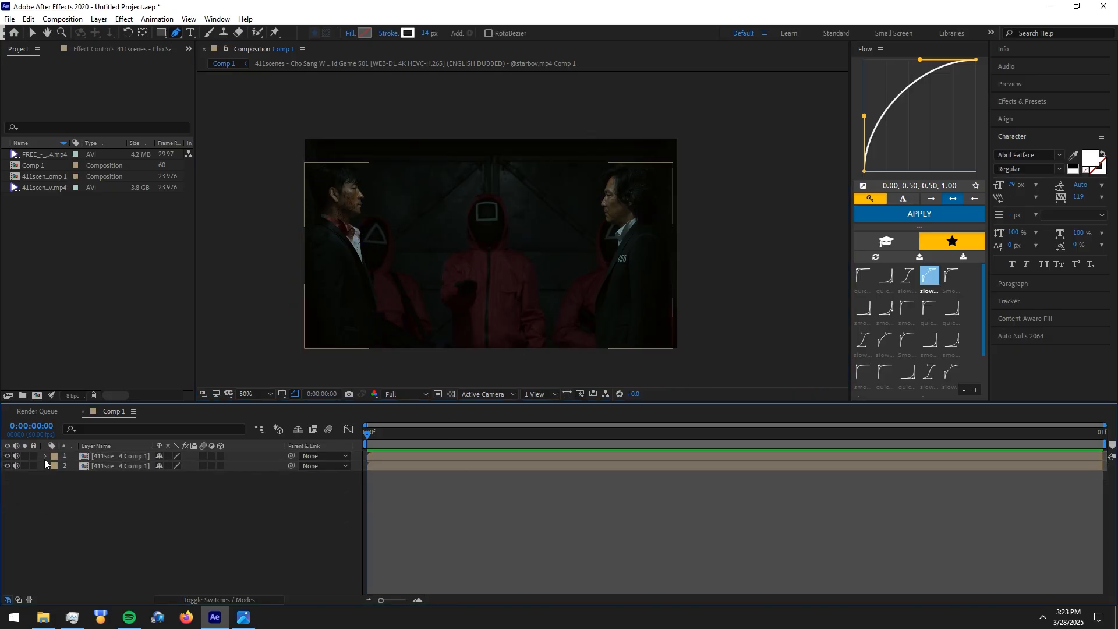
Set the Mask Feather of Mask 1 and Mask 2 on the top layer to 10 pixels
click(45, 458)
click(55, 467)
click(65, 477)
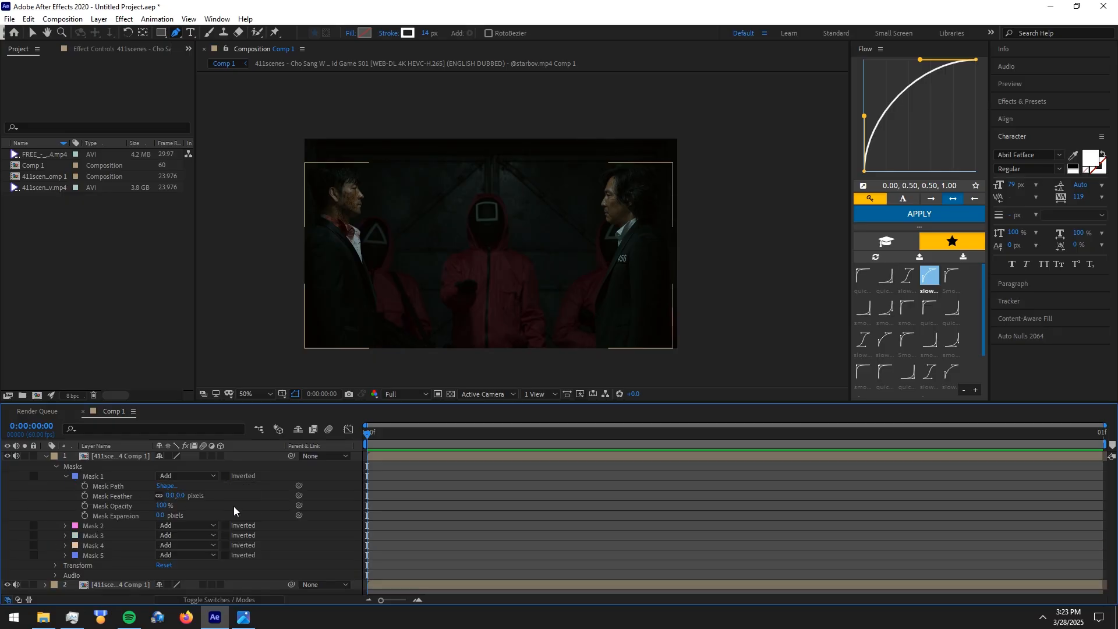
click(170, 496)
text(10)
key(Return)
click(65, 527)
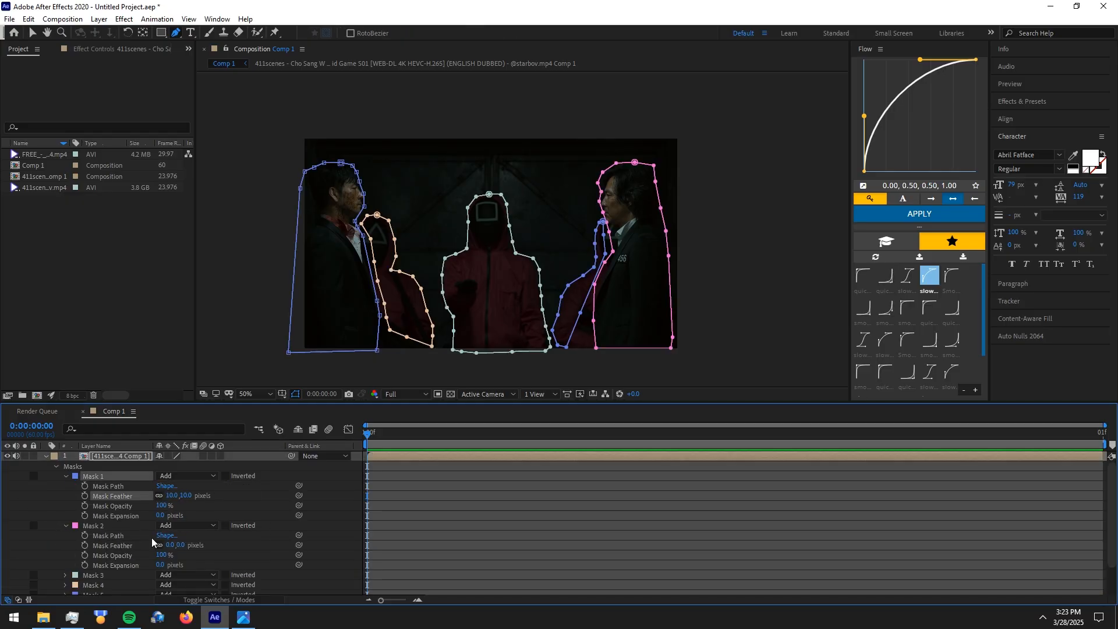
click(169, 545)
key(Return)
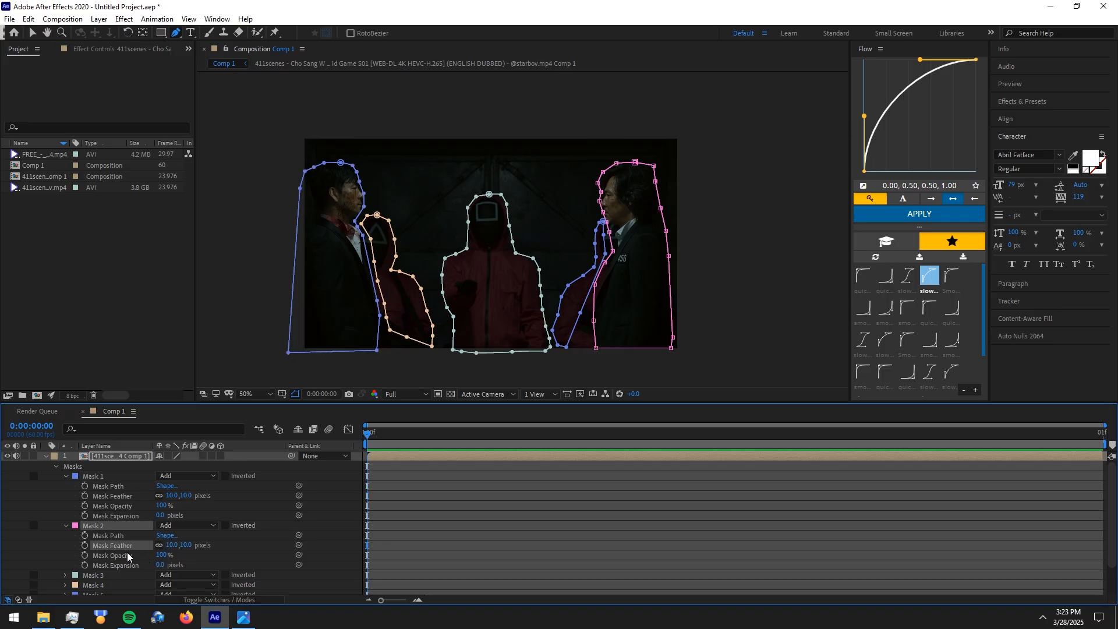
Set the Mask Feather of Mask 3 and Mask 4 to 10 pixels
scroll(116, 558, down, 3)
click(66, 546)
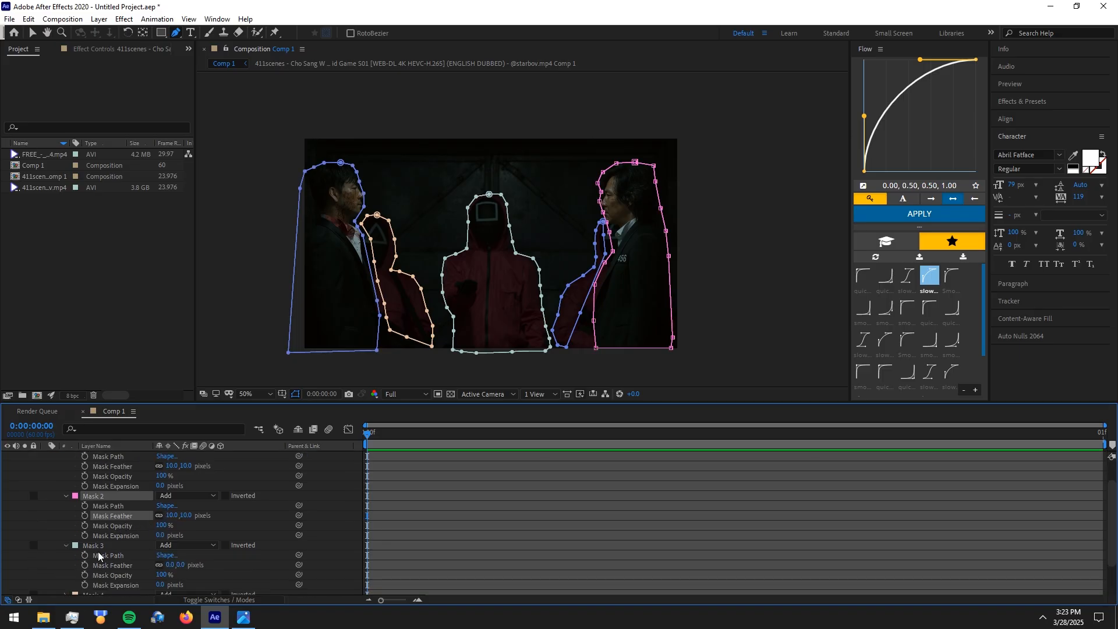
click(171, 565)
key(Return)
scroll(99, 518, down, 3)
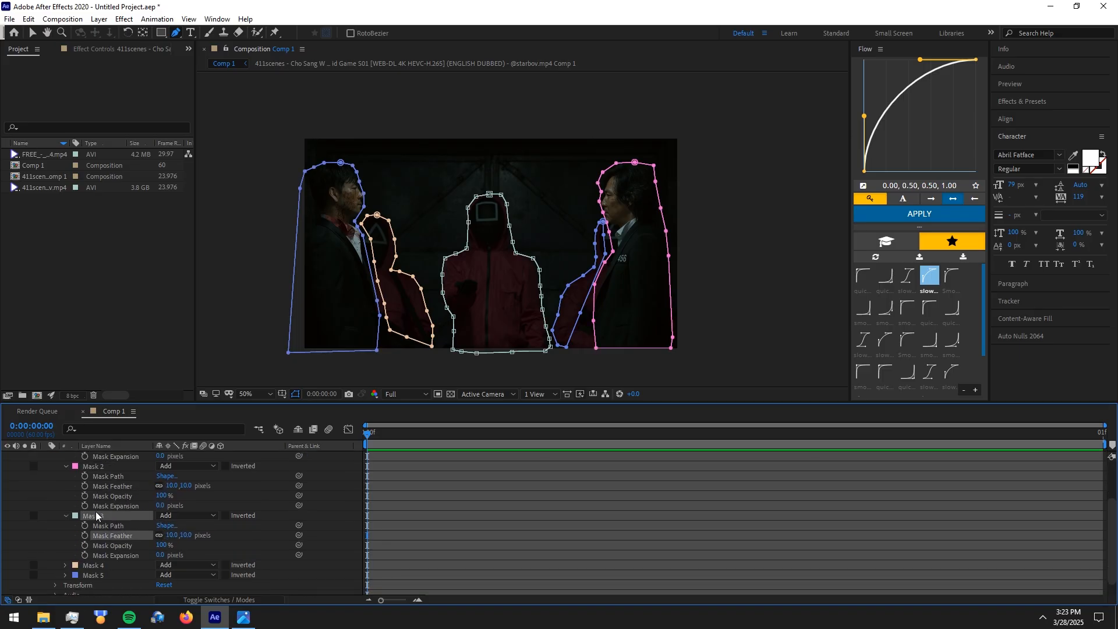
click(66, 565)
scroll(79, 549, down, 2)
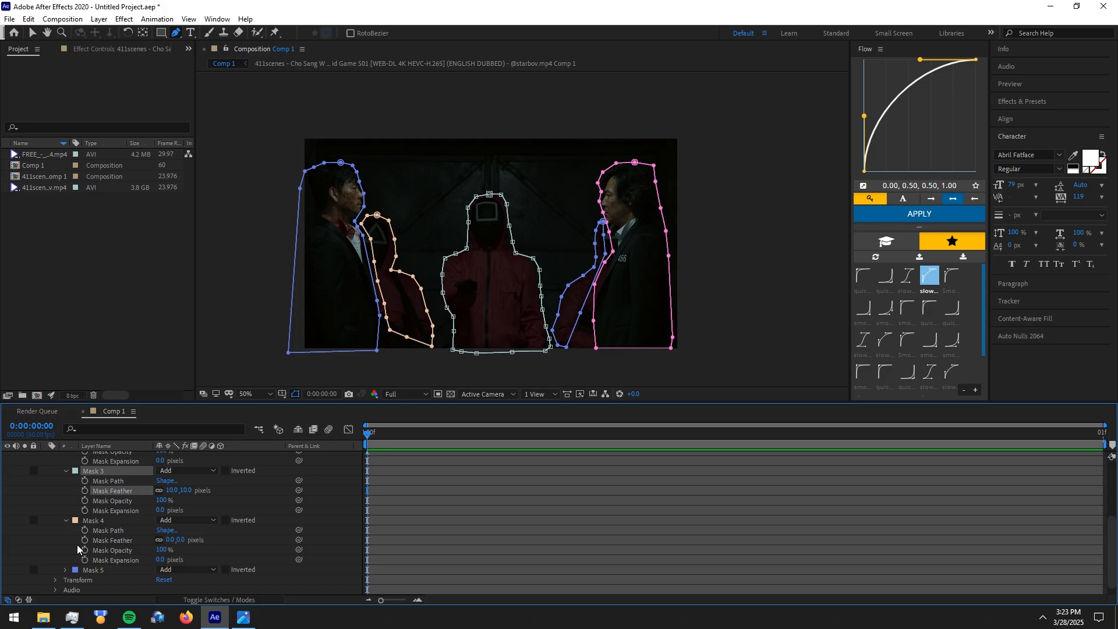
click(170, 539)
text(10)
key(Return)
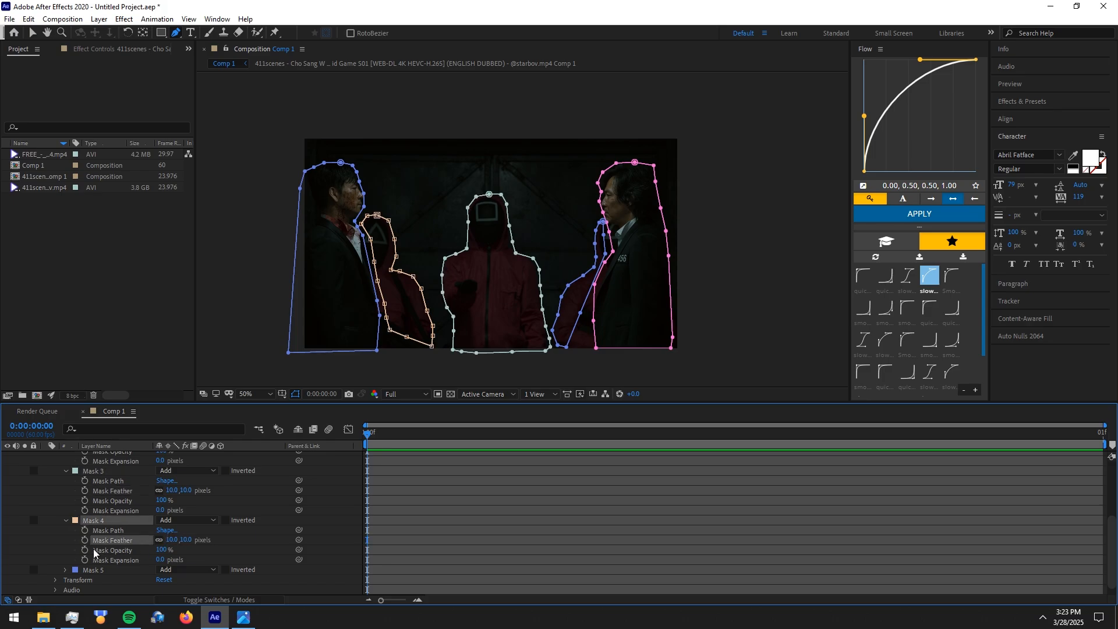
Set the Mask Feather of Mask 5 to 10 pixels and collapse the top layer's properties
click(65, 570)
scroll(105, 551, down, 2)
click(169, 540)
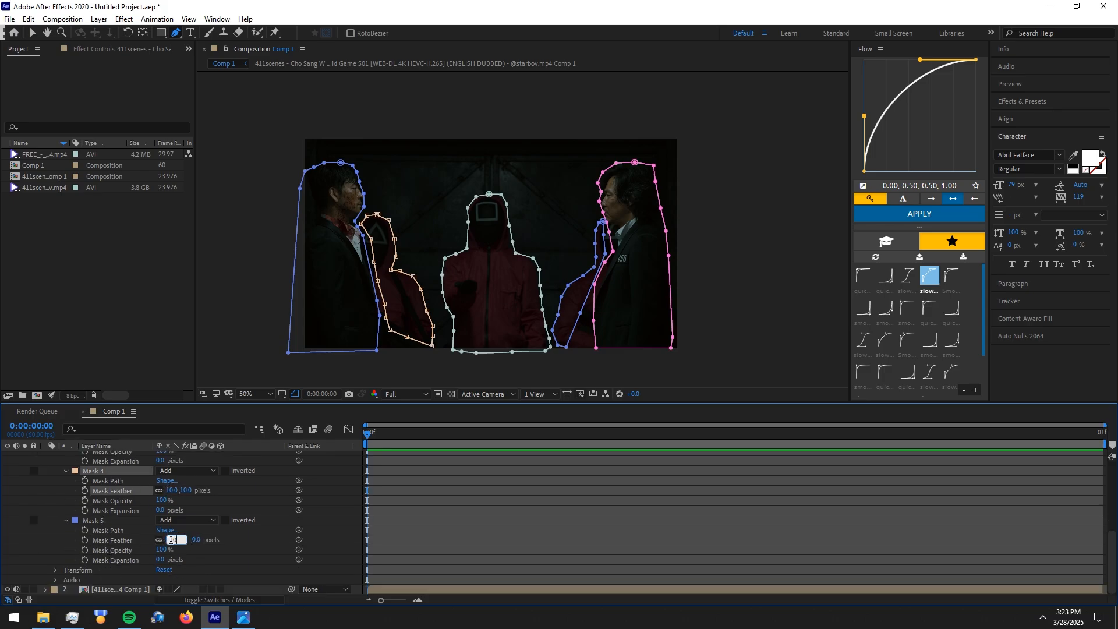
text(10)
key(Return)
scroll(43, 467, up, 7)
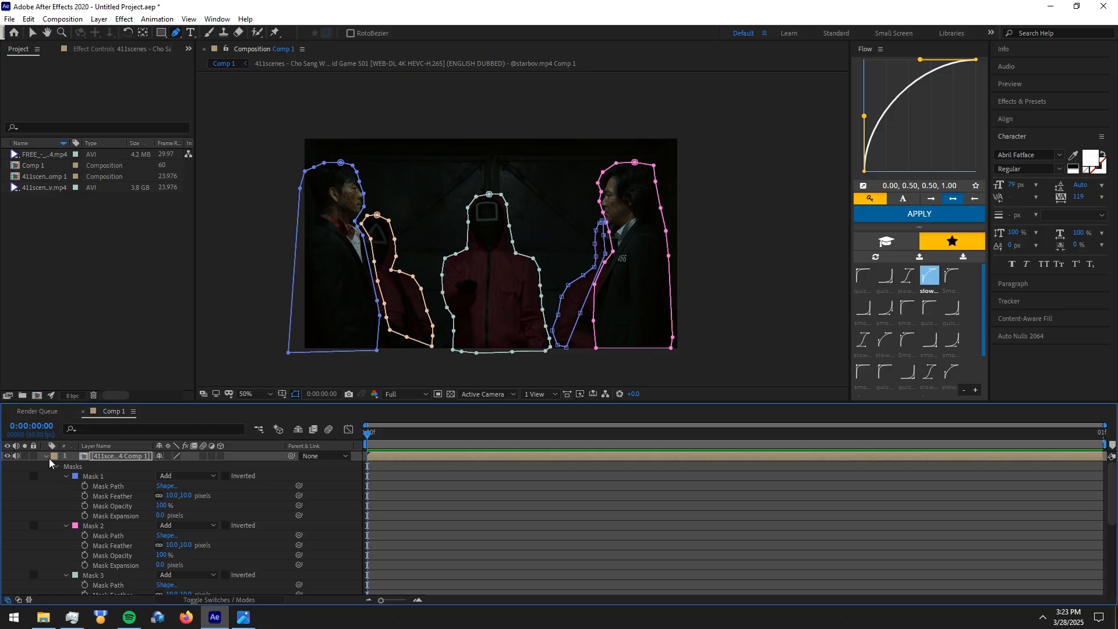
click(319, 512)
click(46, 457)
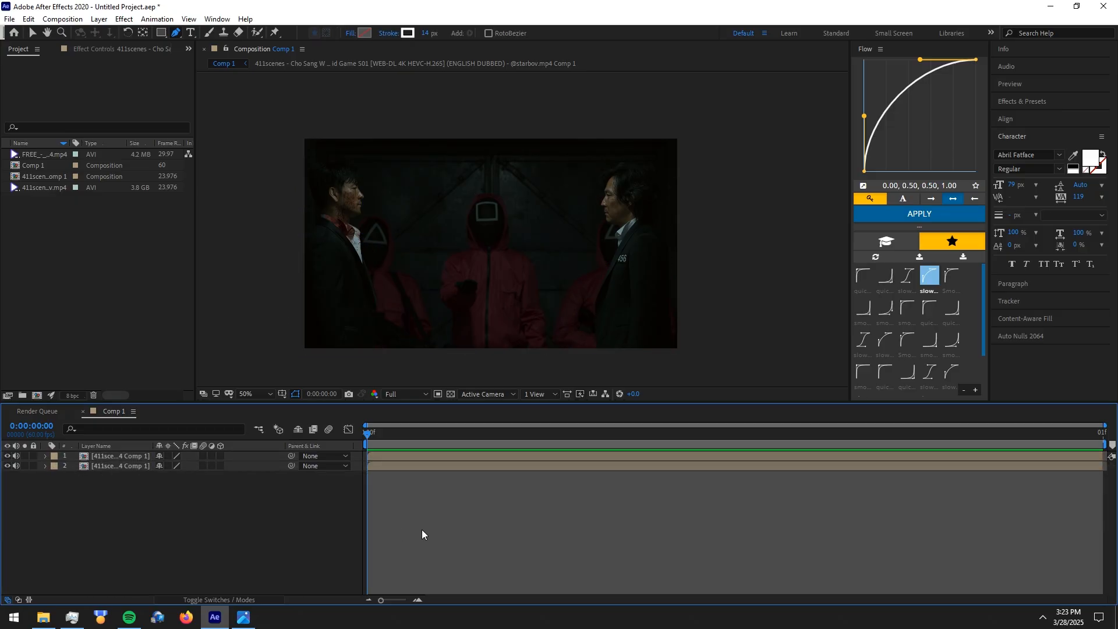
Create a text layer in the Chinese Rocks font reading "LET'S GO TOGETHER"
key(ctrl+t)
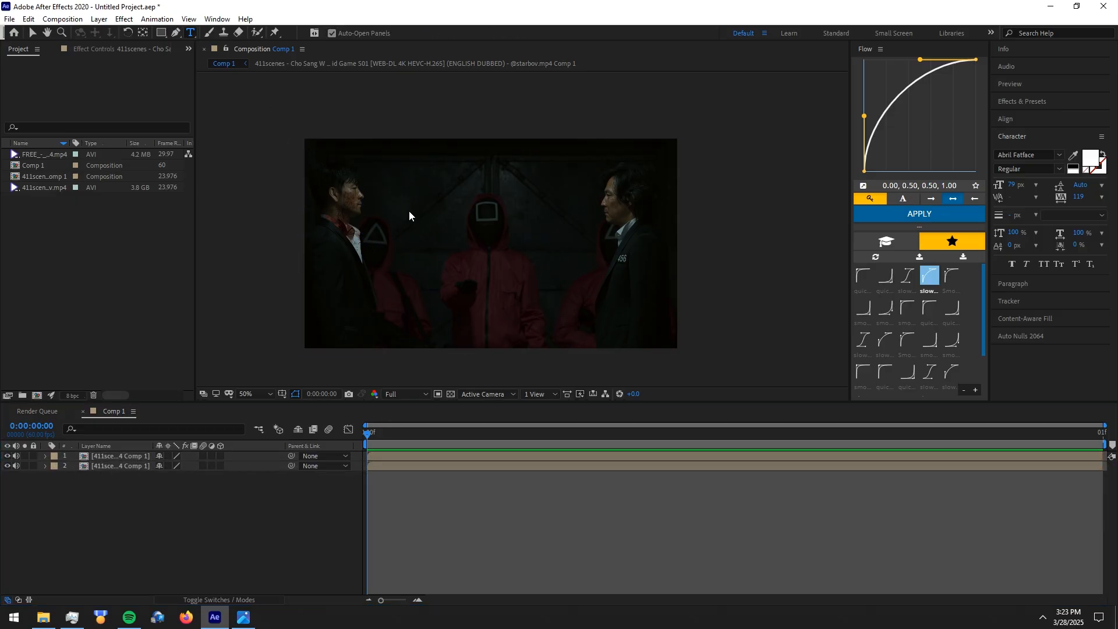
click(409, 211)
click(1008, 156)
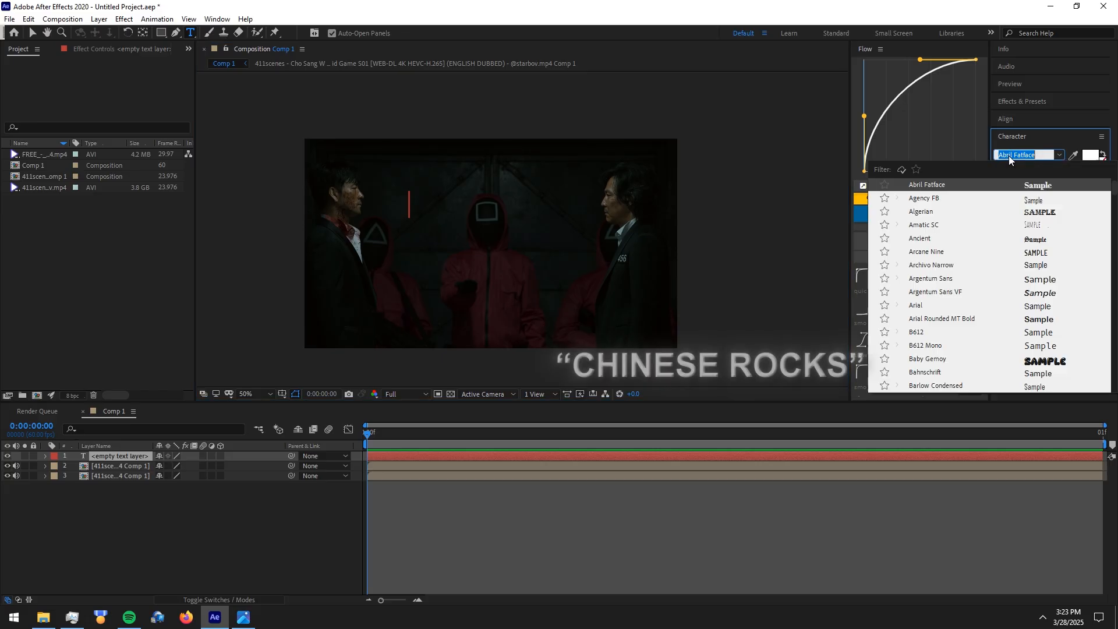
text(chin)
key(Return)
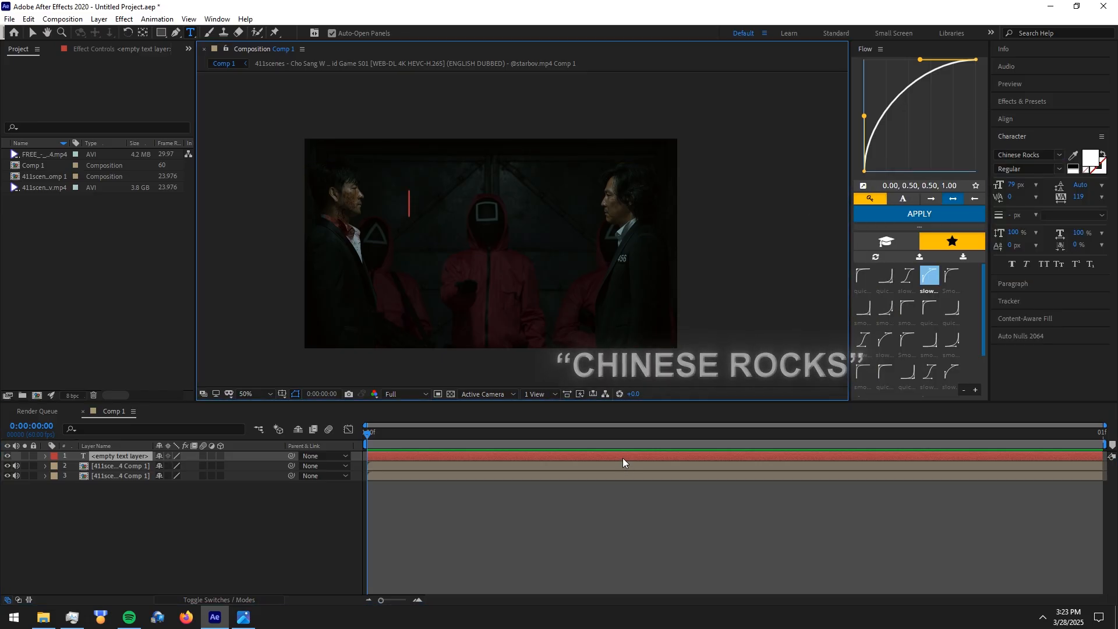
text(LET)
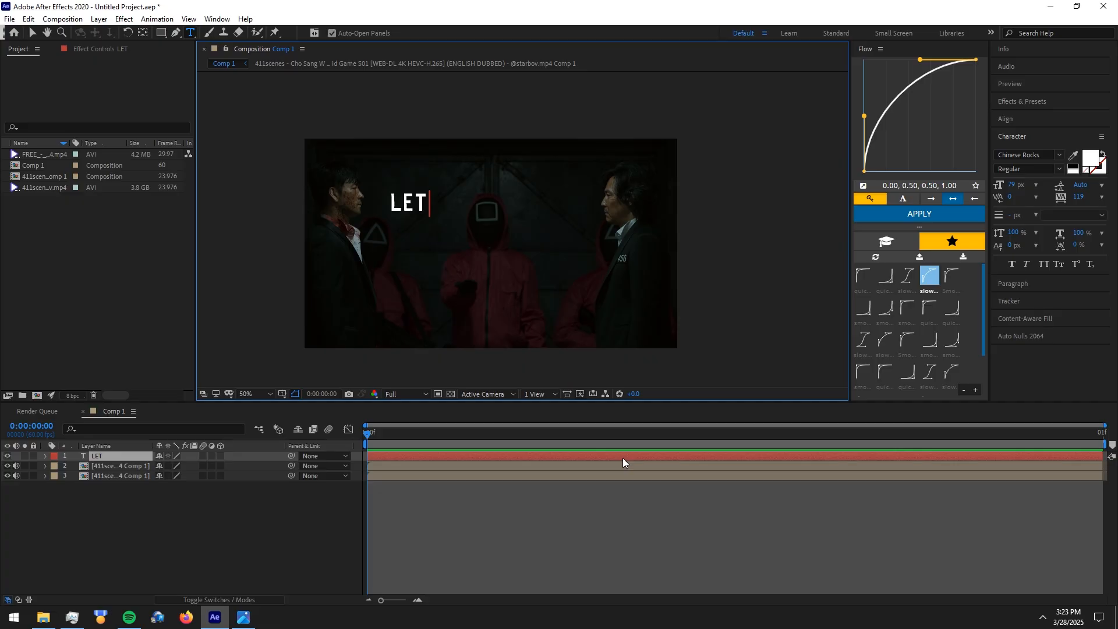
text('S GO TO)
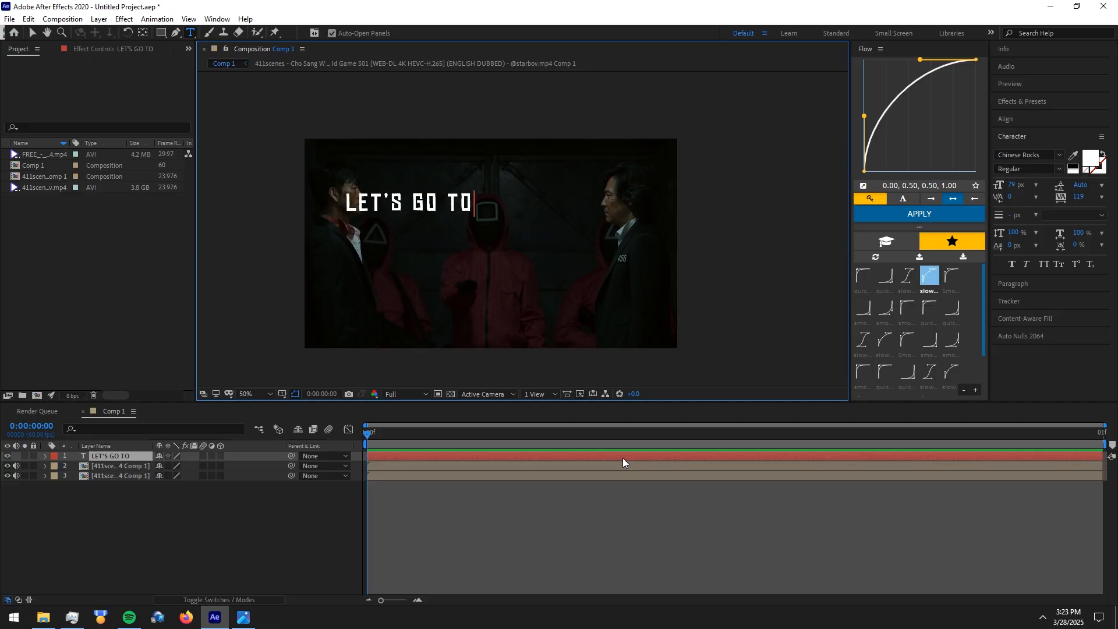
text(GETHER)
Center the "LET'S GO TOGETHER" title horizontally in the composition
key(ctrl+a)
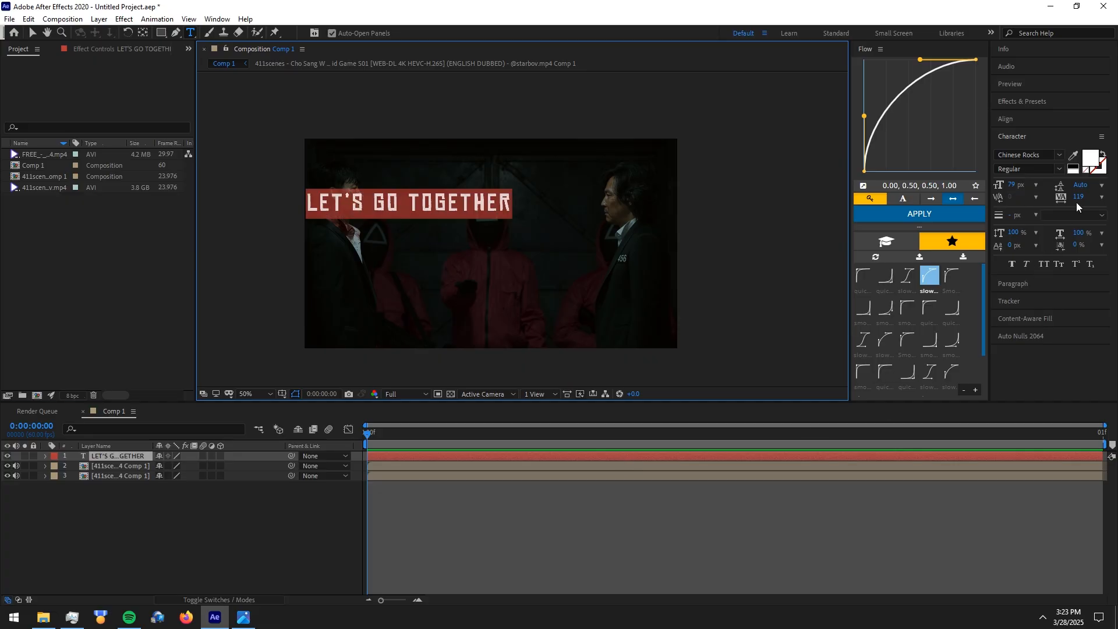
click(1013, 119)
click(1022, 148)
click(612, 490)
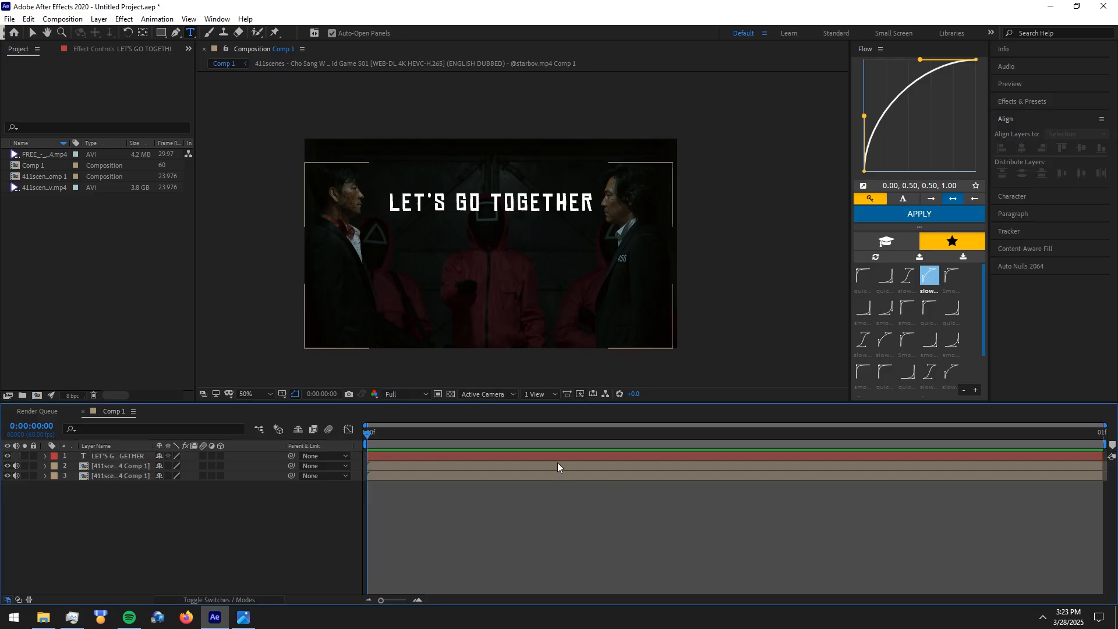
Place the text layer between the masked and the background footage layers and raise it to a Y position of 171
click(551, 455)
drag(91, 456, 100, 472)
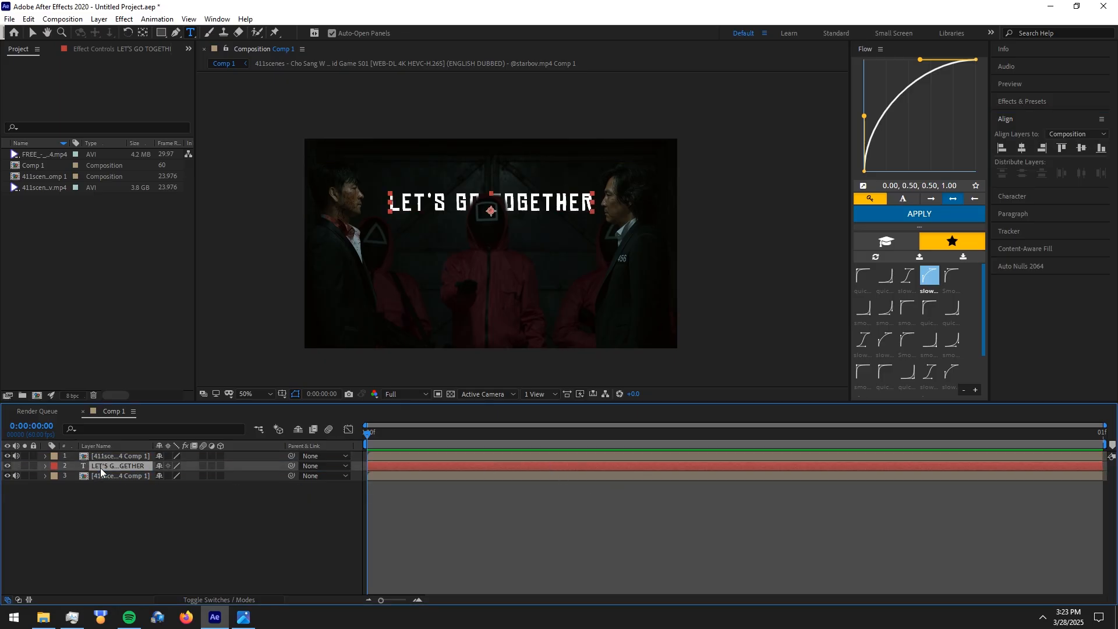
key(p)
drag(182, 475, 178, 426)
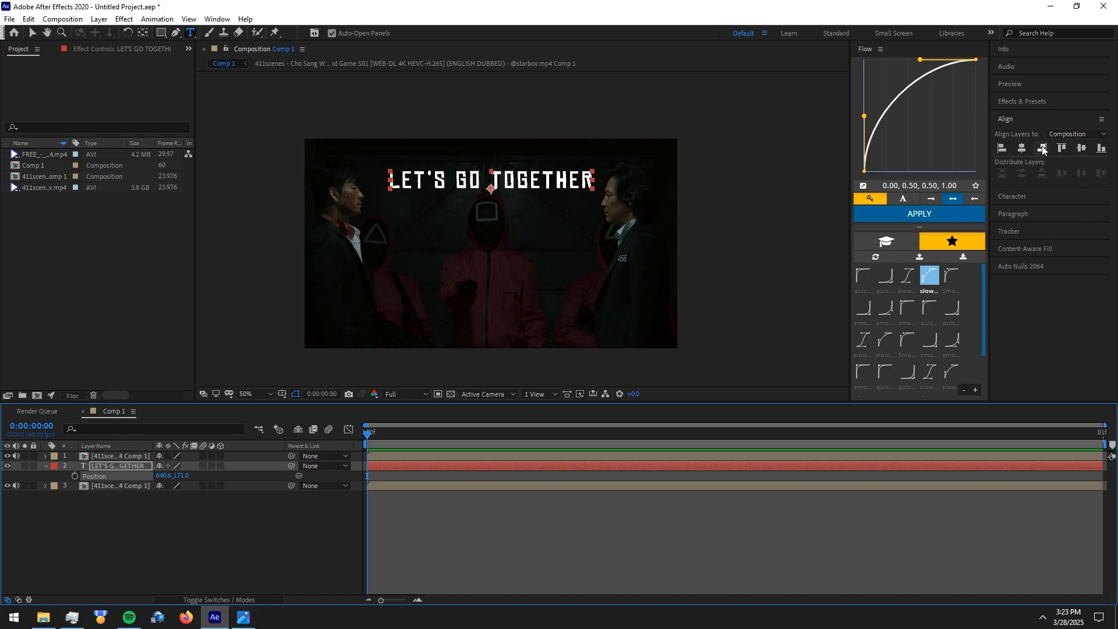
Increase the tracking of the "LET'S GO TOGETHER" title to 152
click(1026, 120)
click(1013, 136)
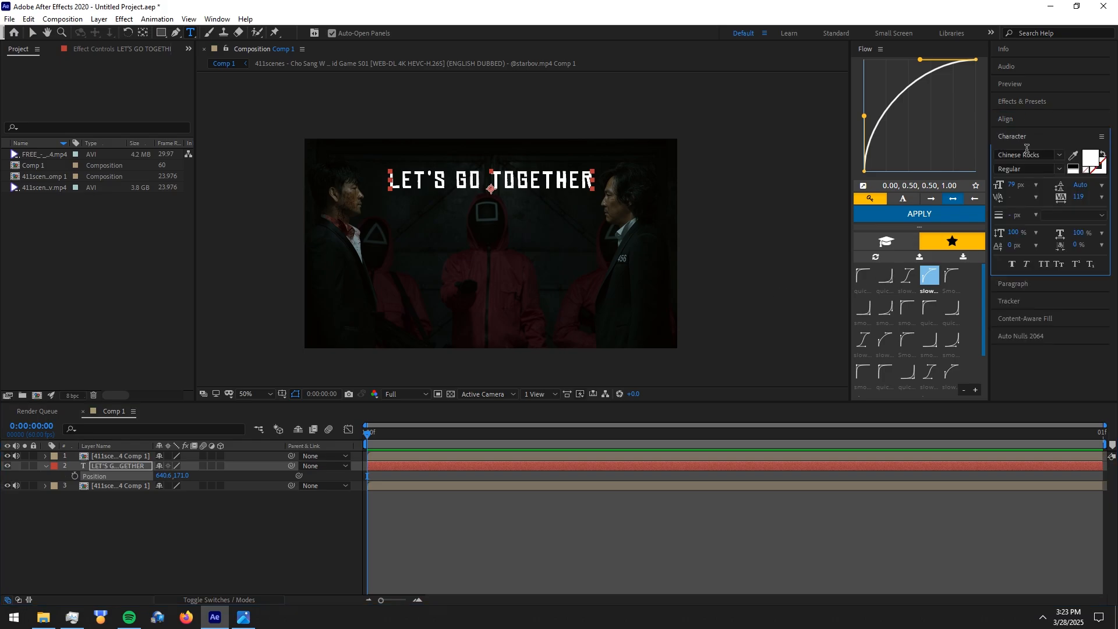
drag(1078, 197, 1098, 198)
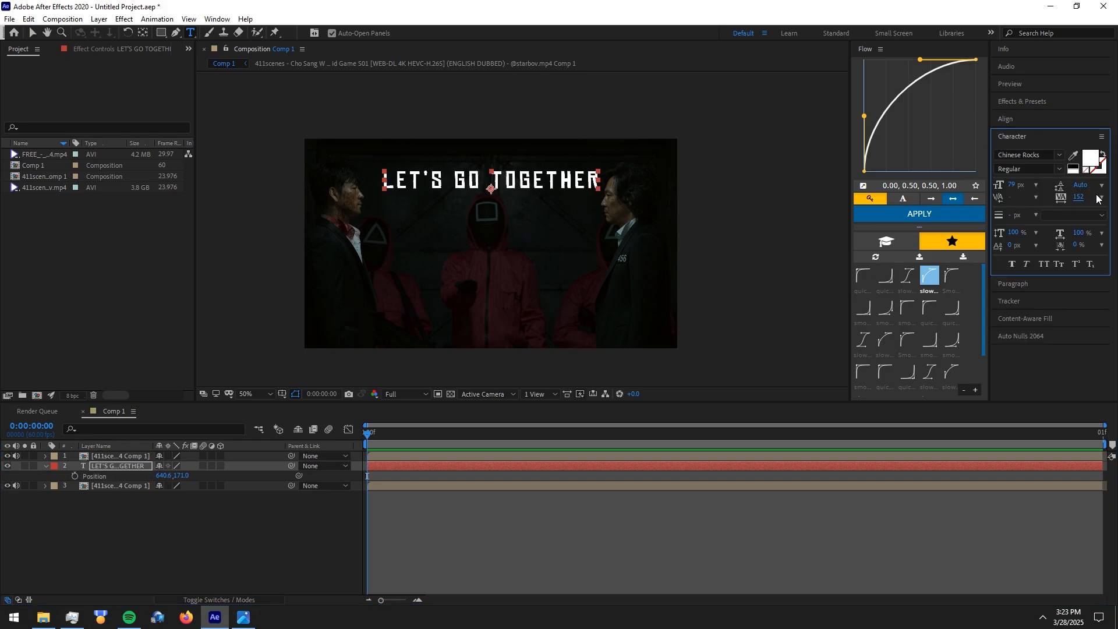
click(492, 499)
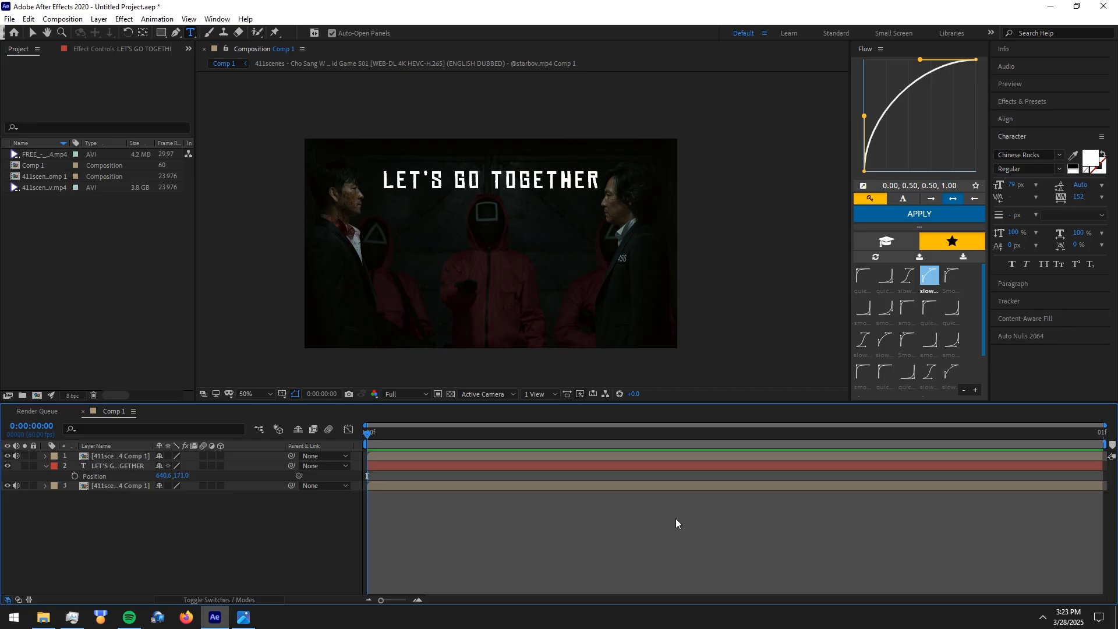
Apply the Deep Glow effect to the "LET'S GO TOGETHER" text layer
click(460, 467)
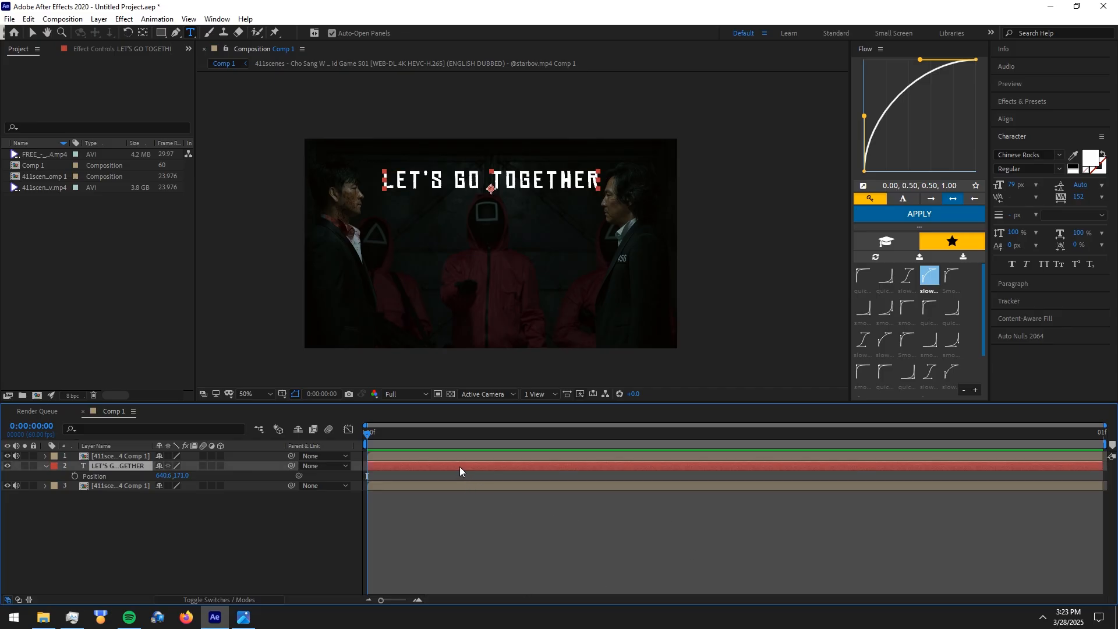
key(ctrl+space)
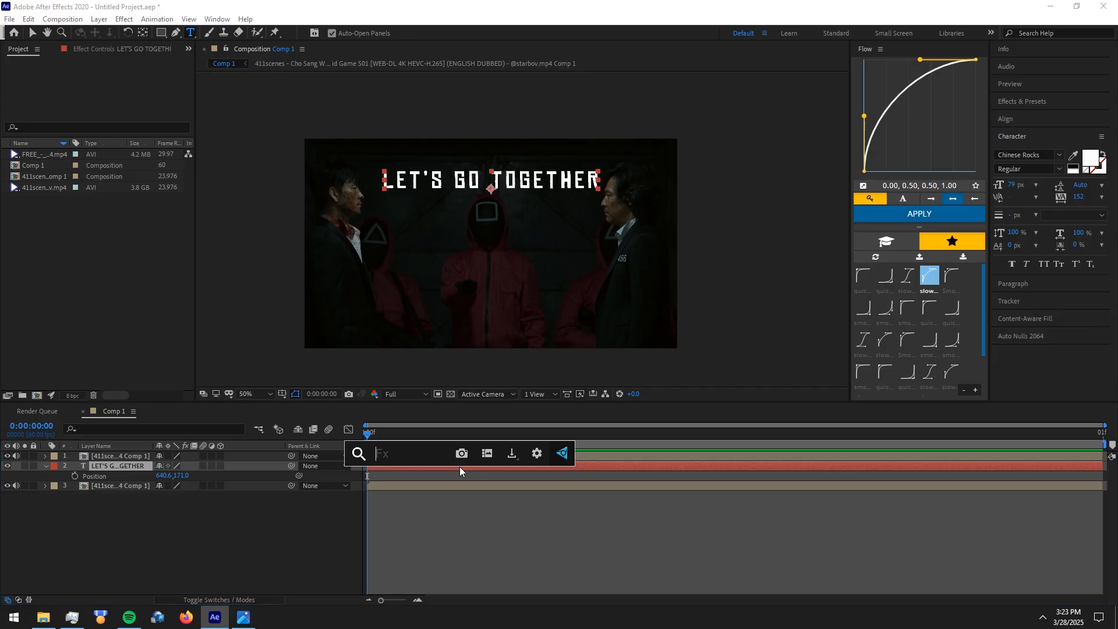
text(deep)
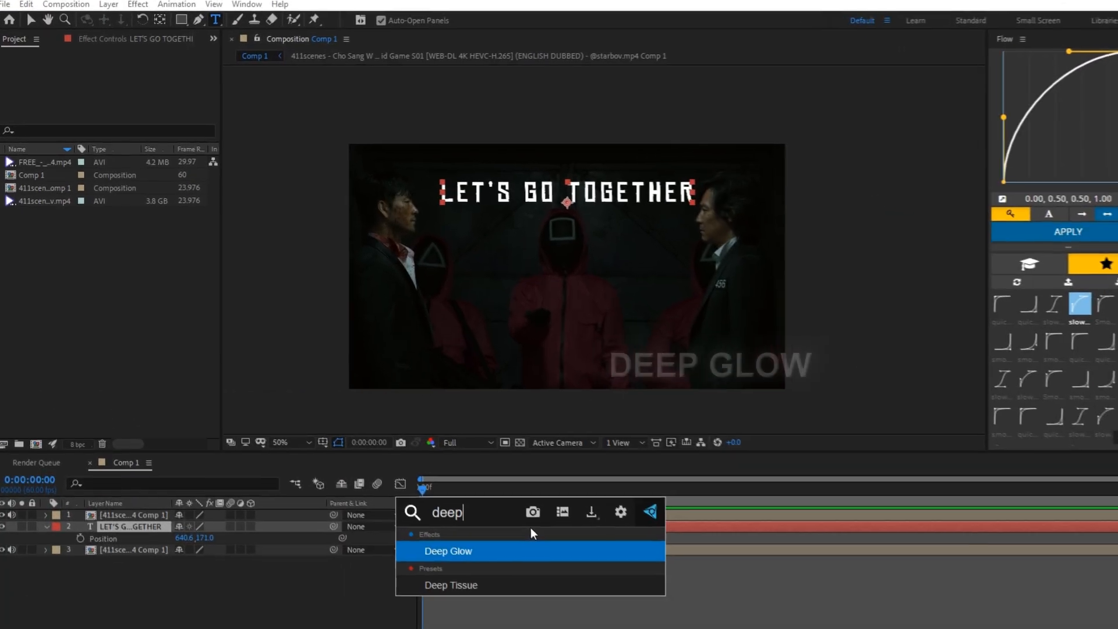
key(Return)
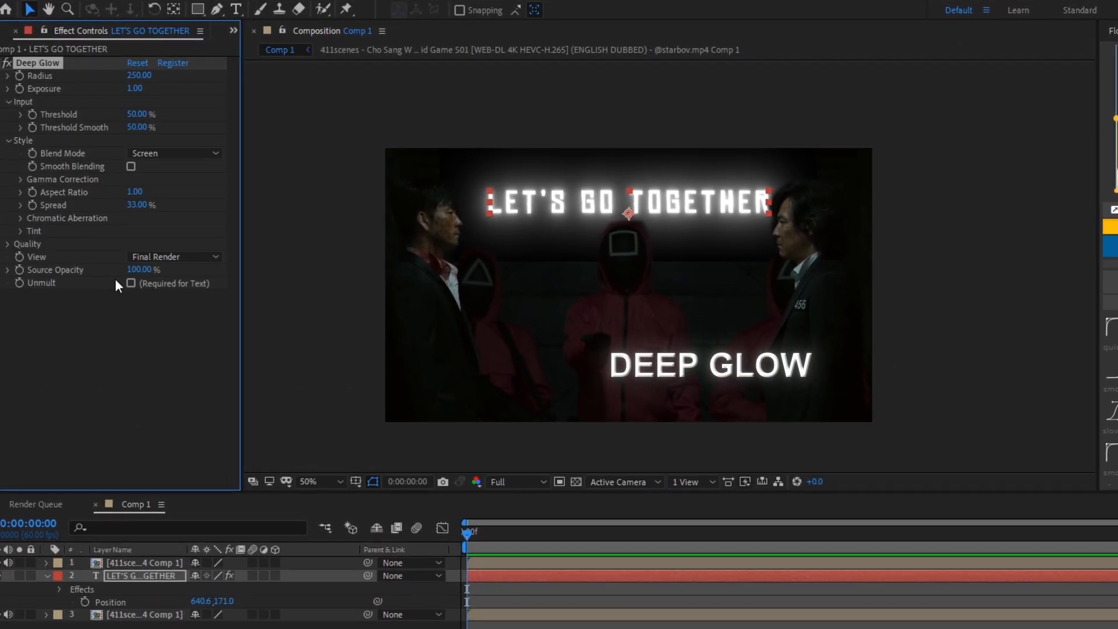
Set Deep Glow's Radius to 75 and Exposure to 0.40, and enable Unmult for the text
click(140, 74)
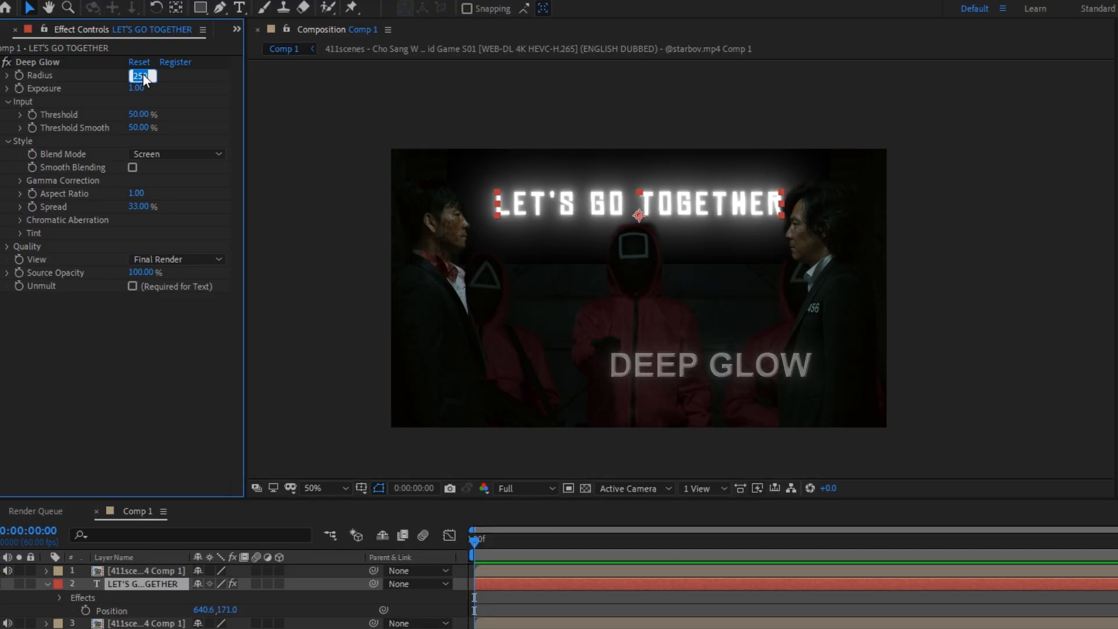
text(75)
key(Return)
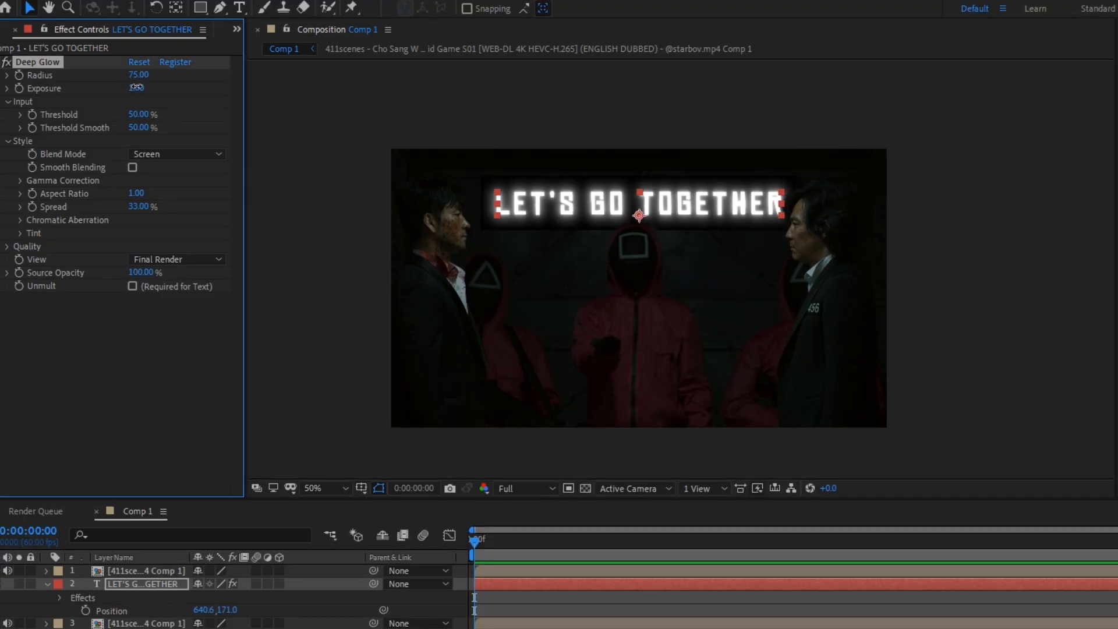
text(0)
key(Return)
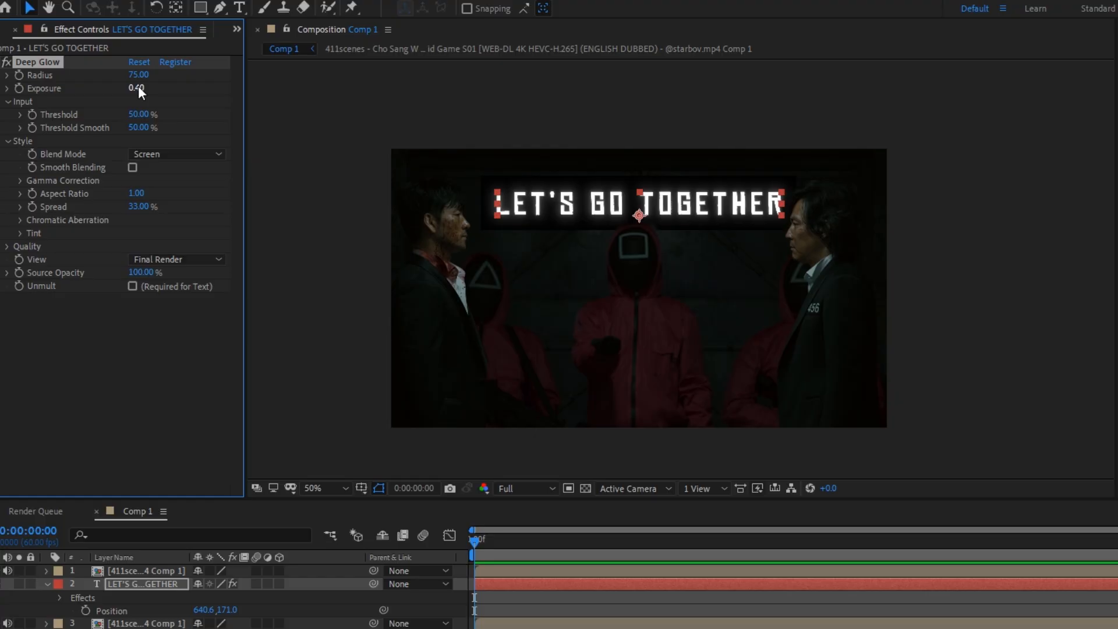
click(133, 287)
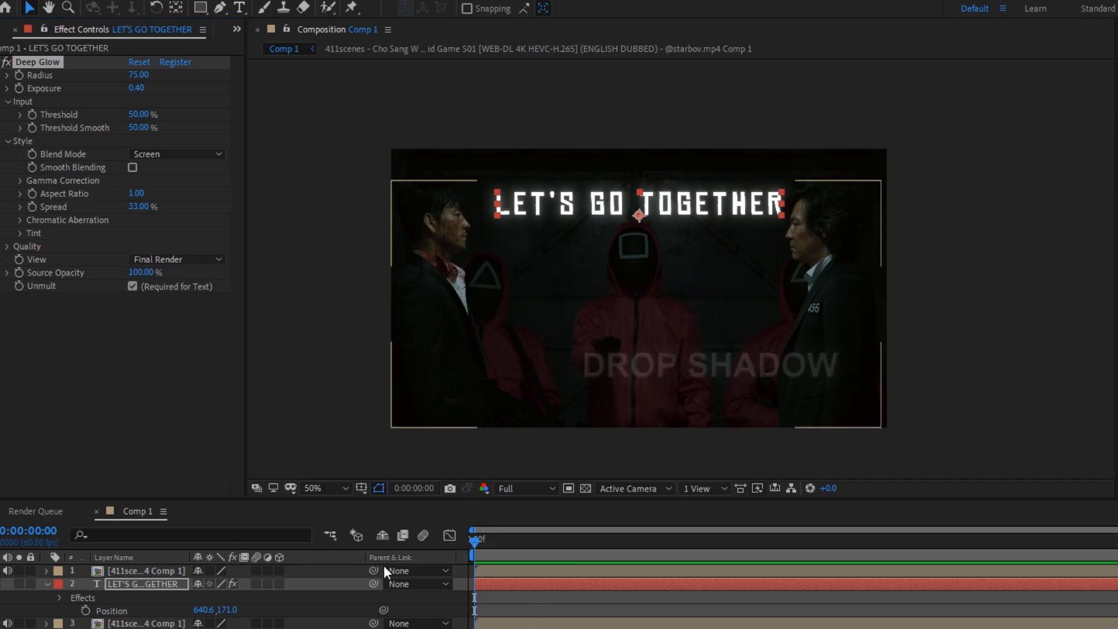
Add a Drop Shadow effect to the "LET'S GO TOGETHER" text layer
click(511, 586)
key(ctrl+space)
text(dr)
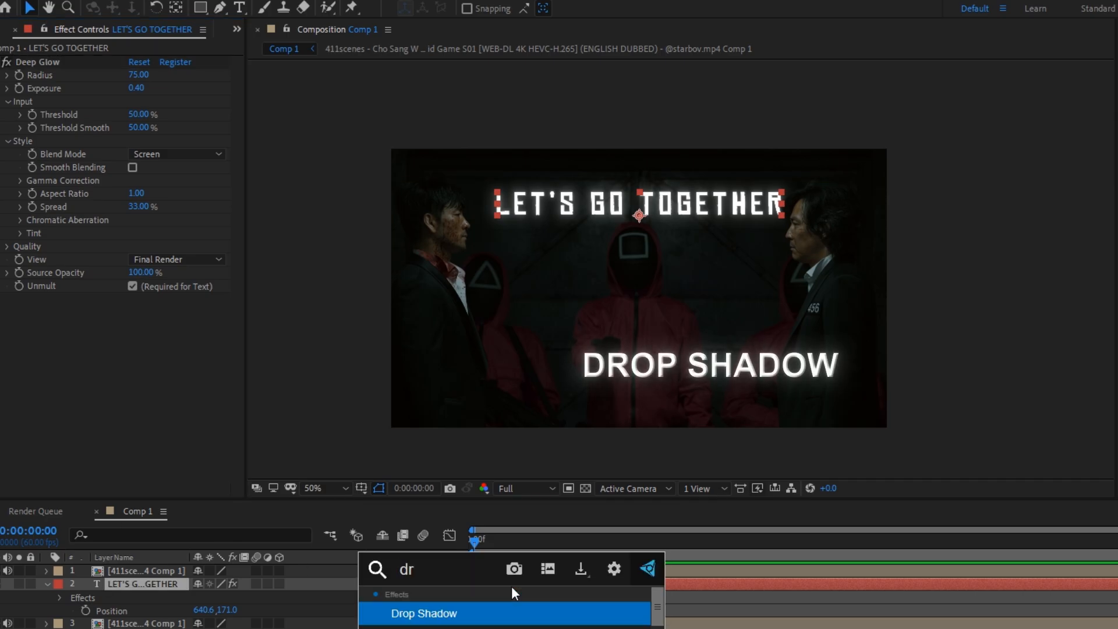
key(Return)
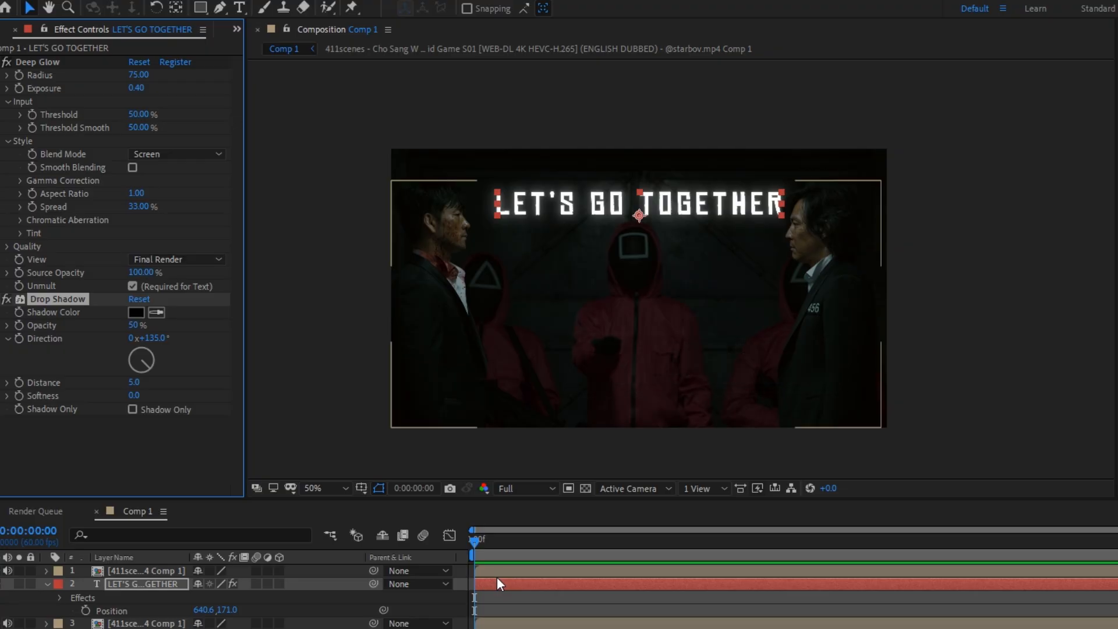
Set the Drop Shadow to 80% opacity, 145° direction, distance 15 and softness 38
click(133, 325)
key(Return)
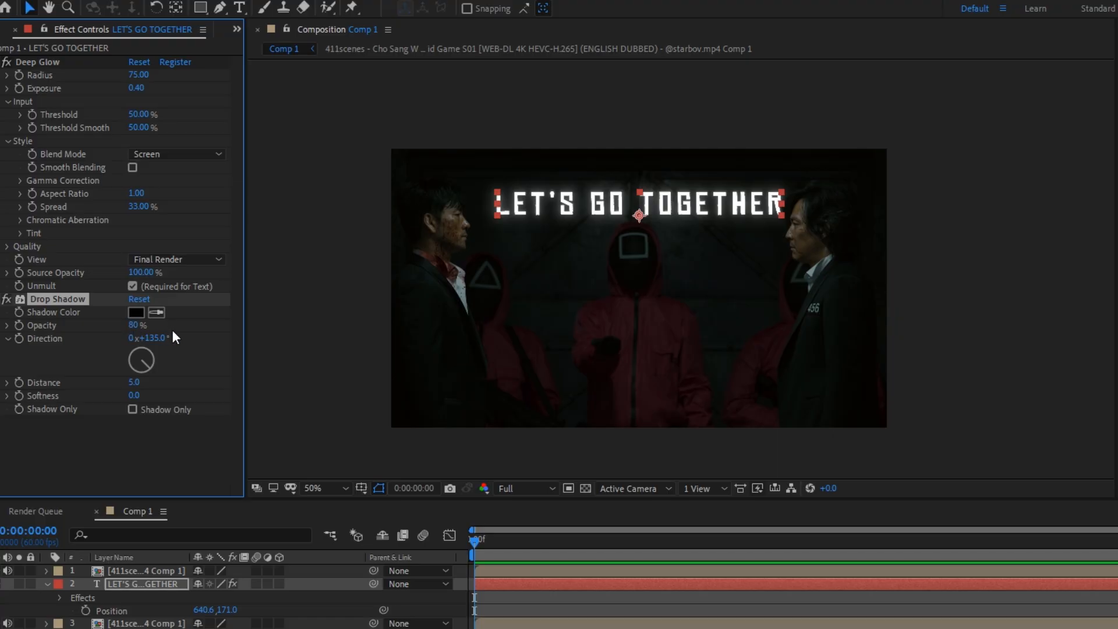
click(152, 338)
text(145)
key(Return)
key(Return)
click(136, 396)
text(30)
key(Return)
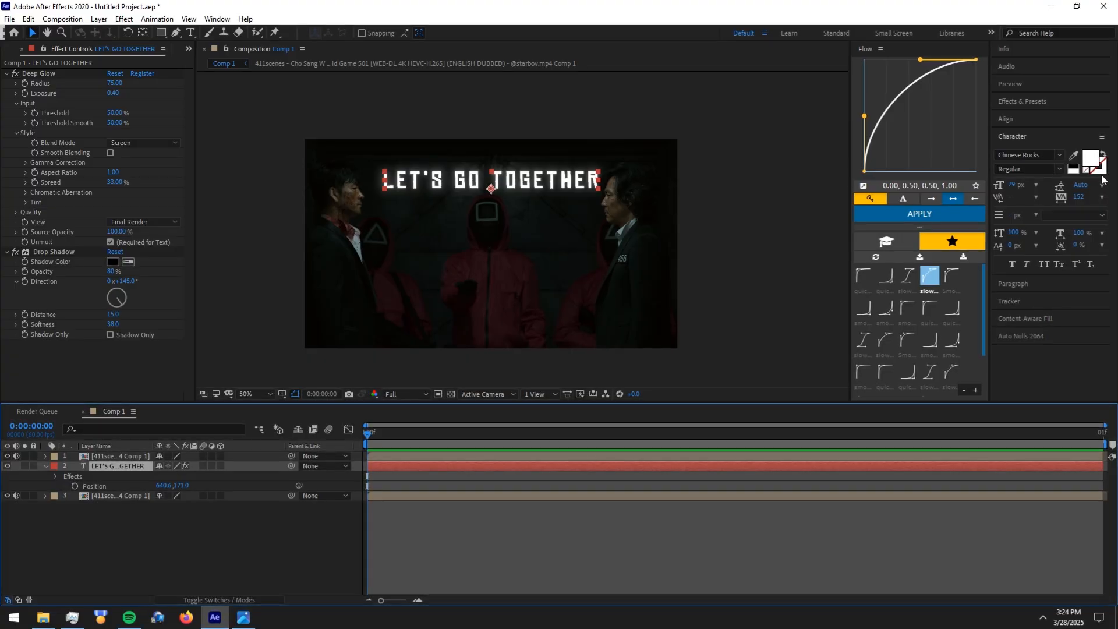
Change the title's fill color to pure red, FF0000
click(1091, 157)
click(162, 44)
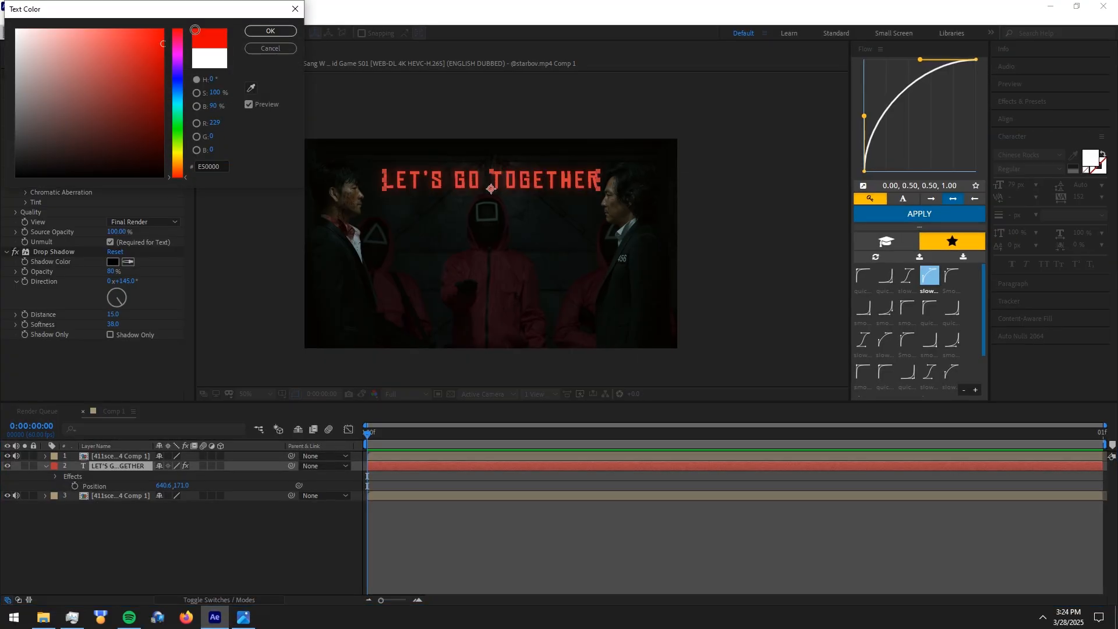
click(271, 30)
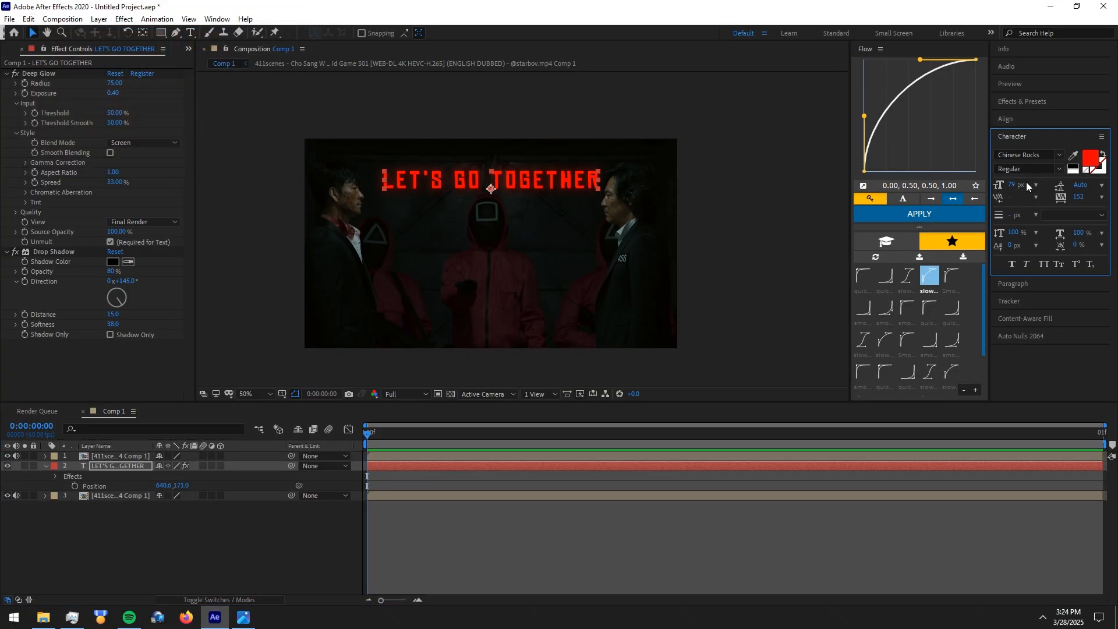
Give the title a white FFFFFF stroke 2 px wide
click(1099, 167)
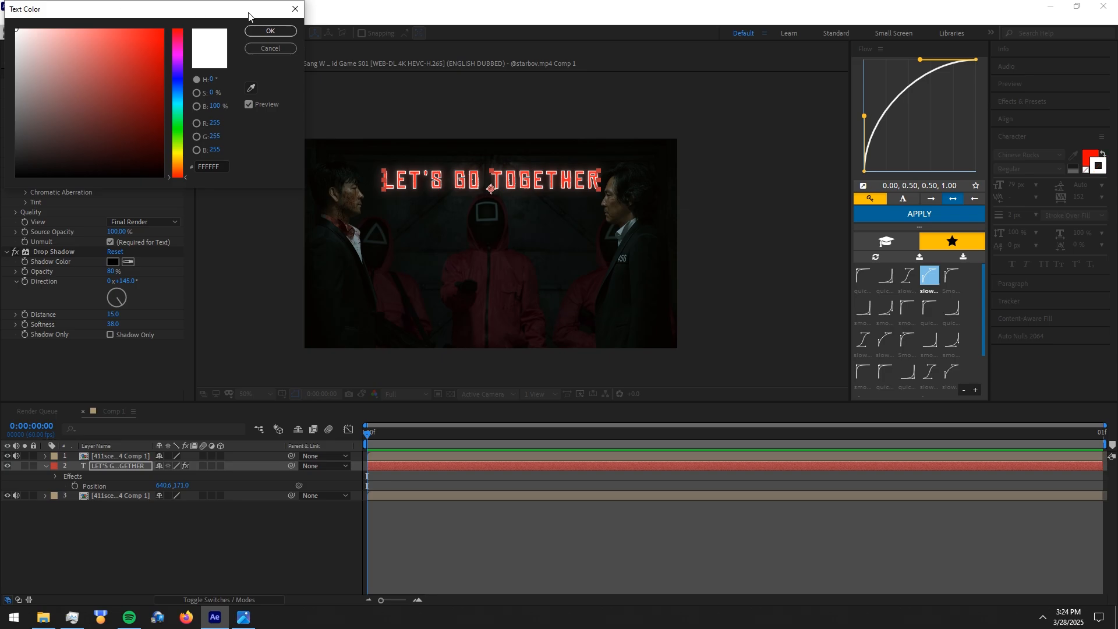
click(270, 30)
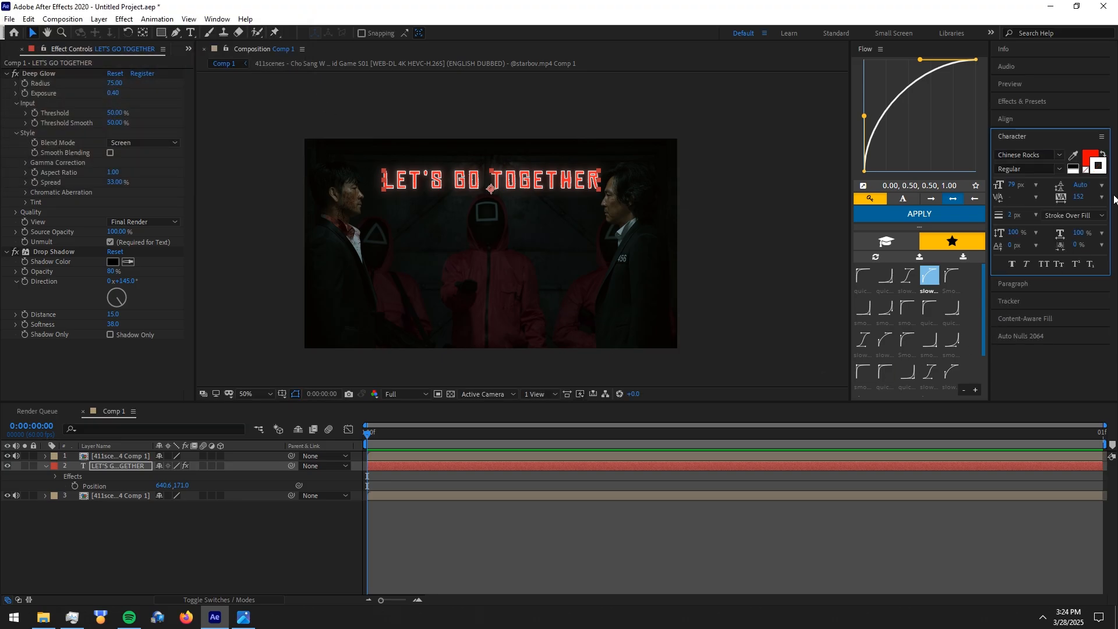
click(1012, 215)
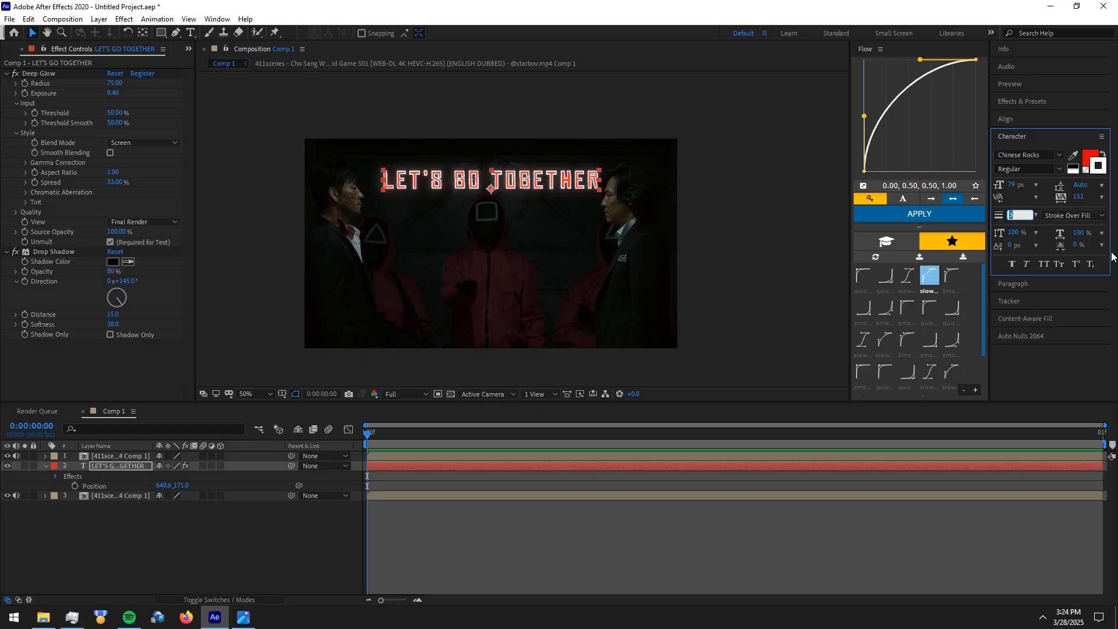
text(2)
key(Return)
click(851, 516)
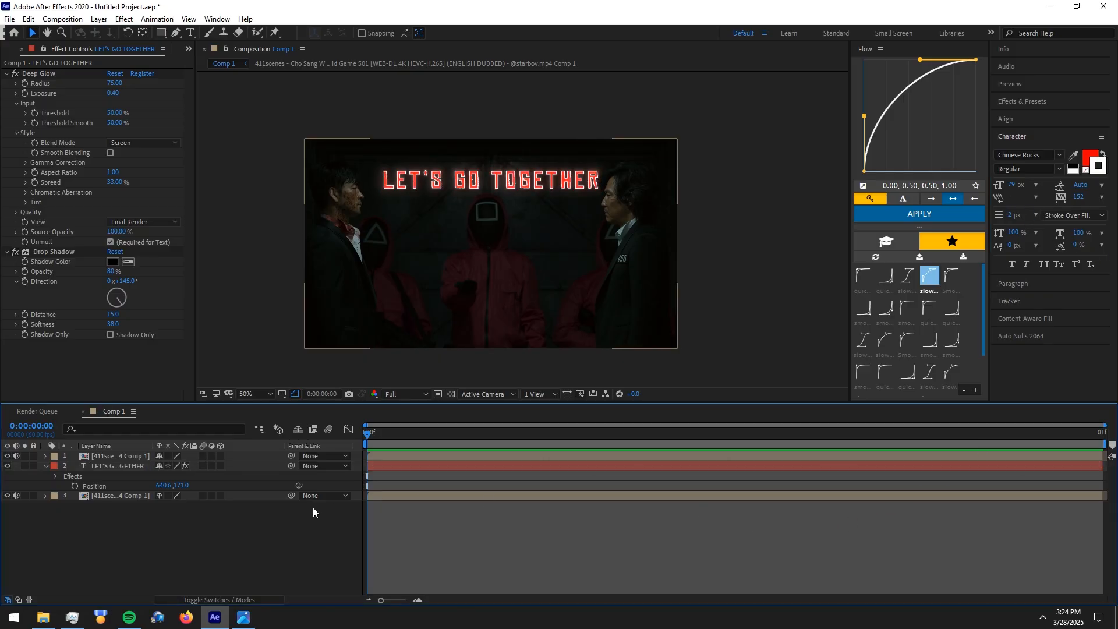
Apply Optics Compensation to the title with Reverse Lens Distortion enabled and a Field Of View of 47.5
key(ctrl+space)
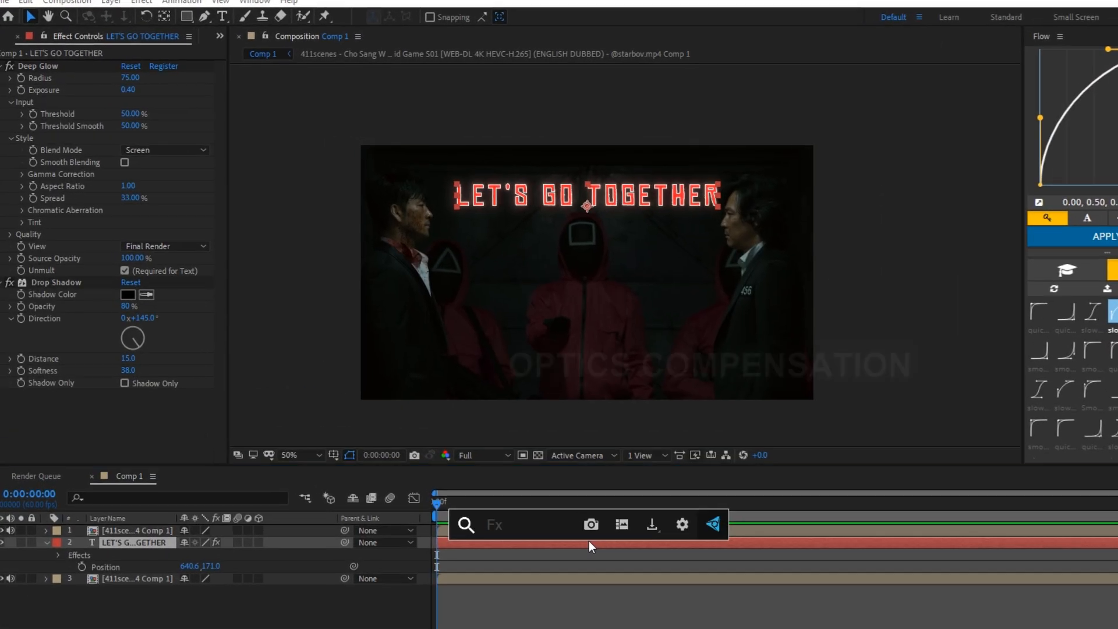
text(optics)
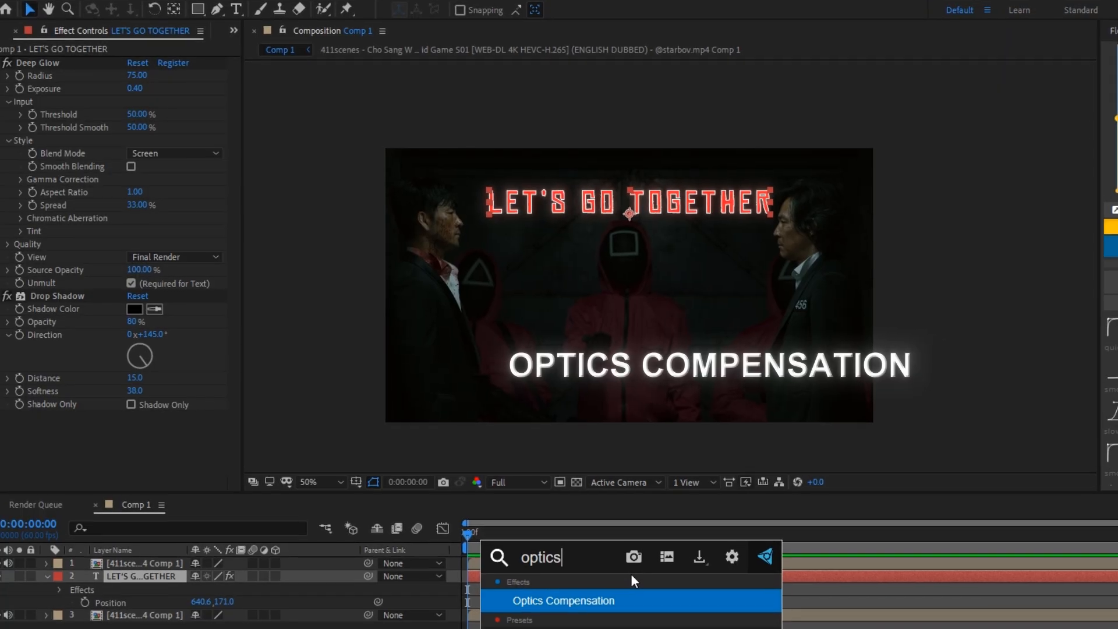
key(Return)
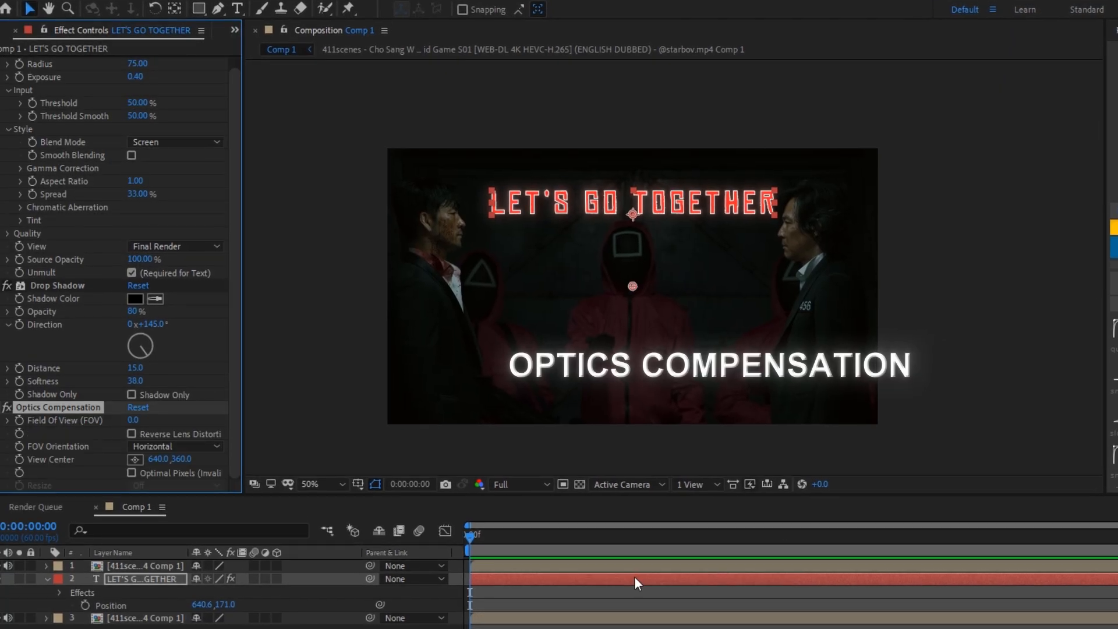
click(132, 436)
drag(134, 422, 501, 428)
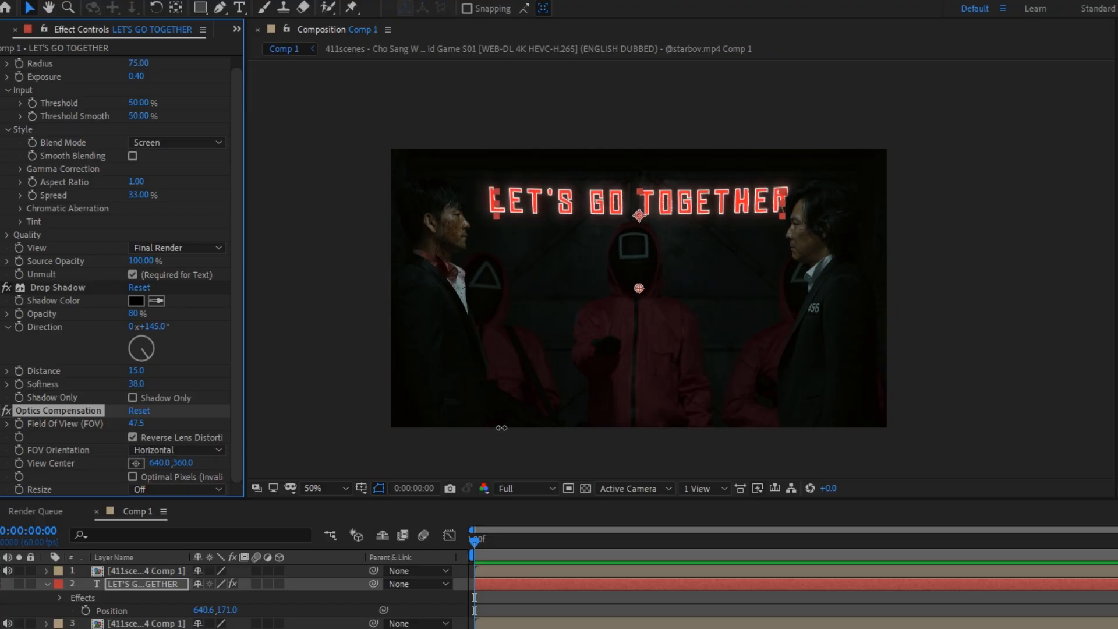
Shift the title horizontally to an X position of 630.6
click(551, 586)
key(u)
key(p)
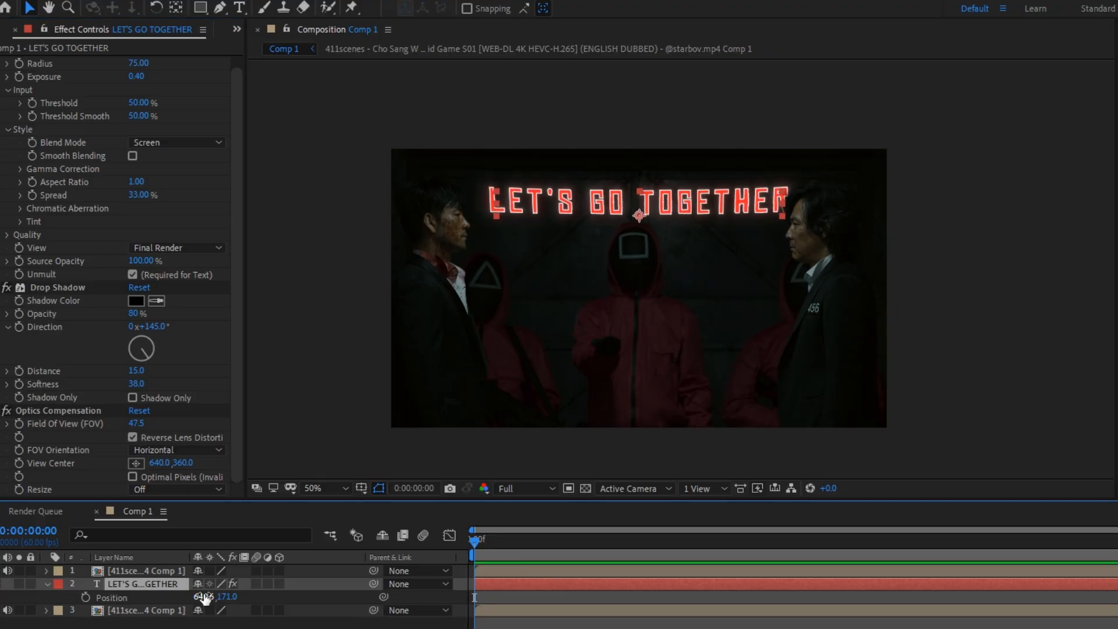
drag(203, 597, 196, 597)
click(233, 624)
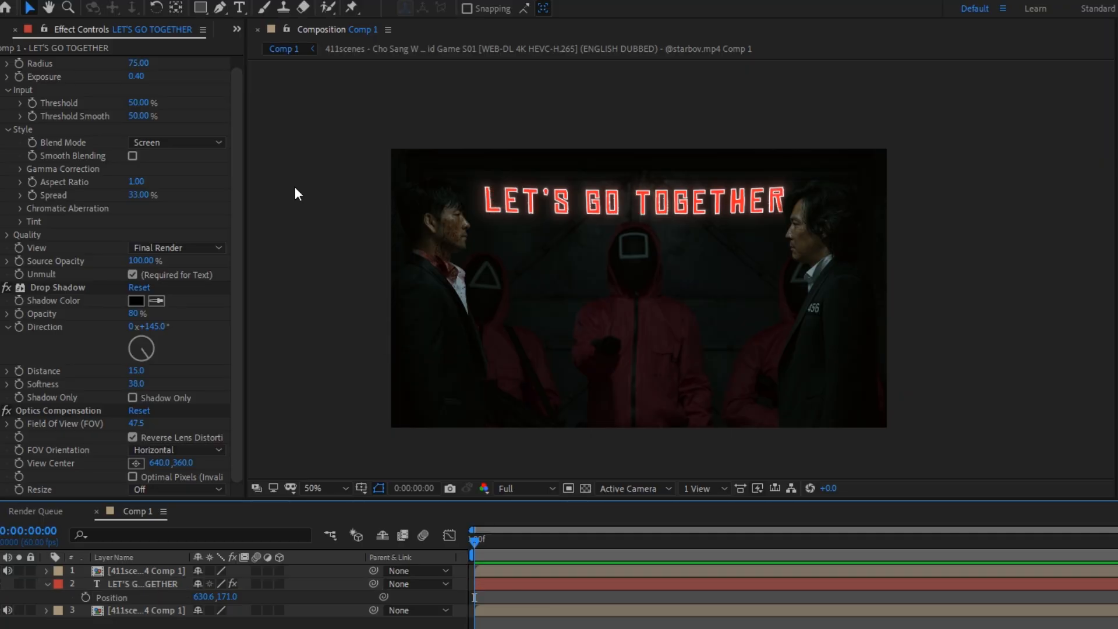
Add the blood drizzle green-screen clip to Comp 1 directly beneath the text layer
scroll(213, 115, up, 1)
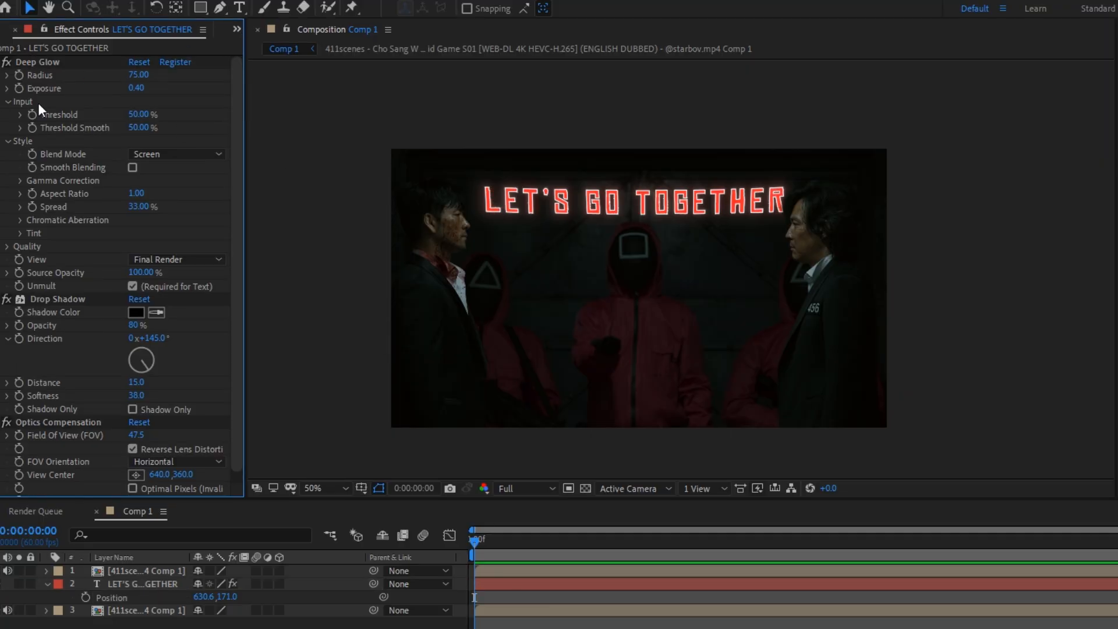
click(0, 32)
drag(41, 168, 138, 604)
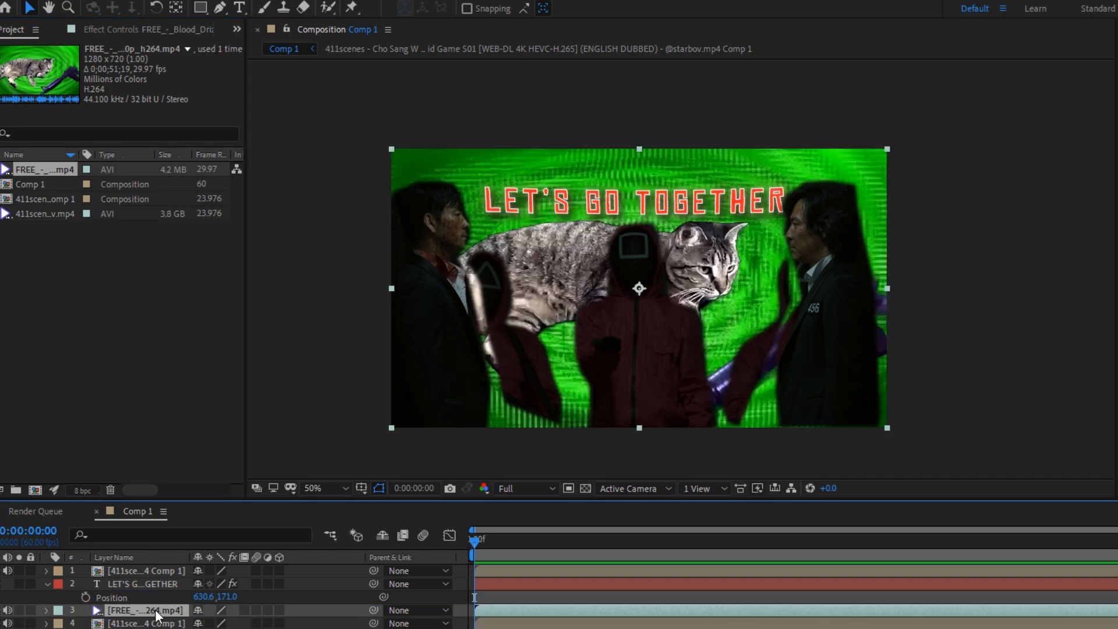
Set the blood drizzle clip's in point to 0;00;11;27, where the blood drips run down, and return to Comp 1
double_click(178, 610)
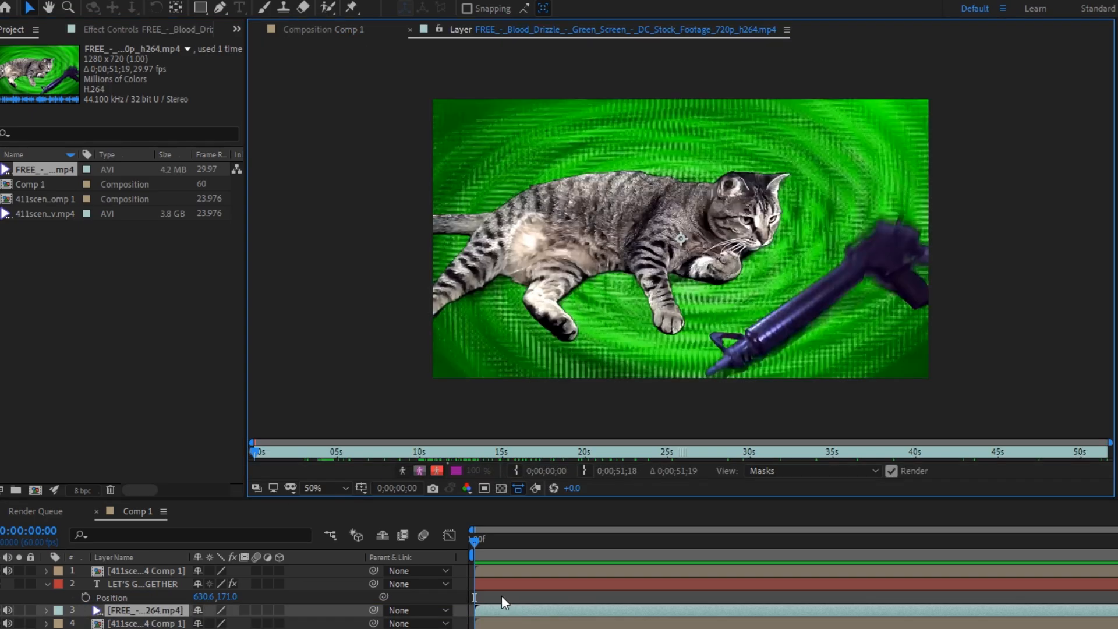
drag(306, 448, 450, 454)
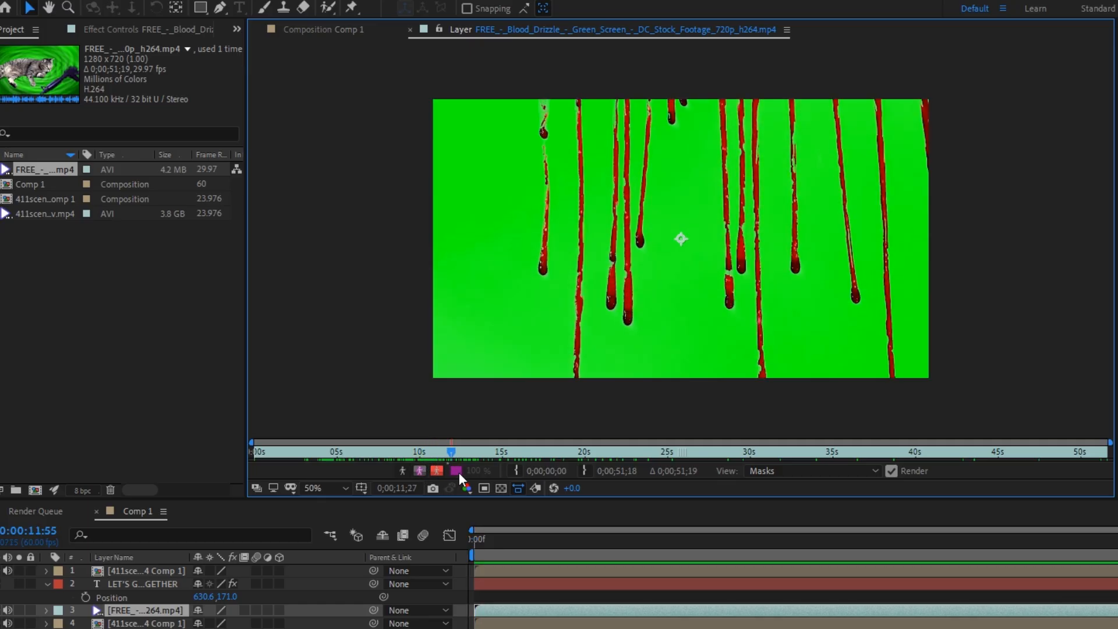
click(515, 471)
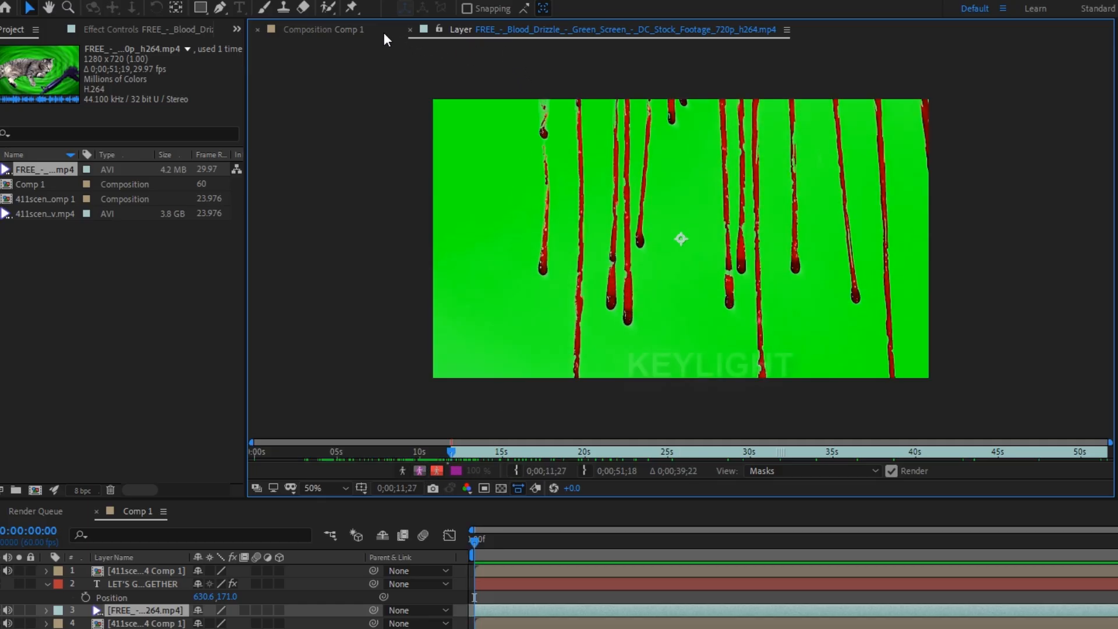
click(359, 31)
Key out the clip's green background with Keylight (1.2), using Screen Gain 193 and Screen Balance 100
key(ctrl+space)
text(ke)
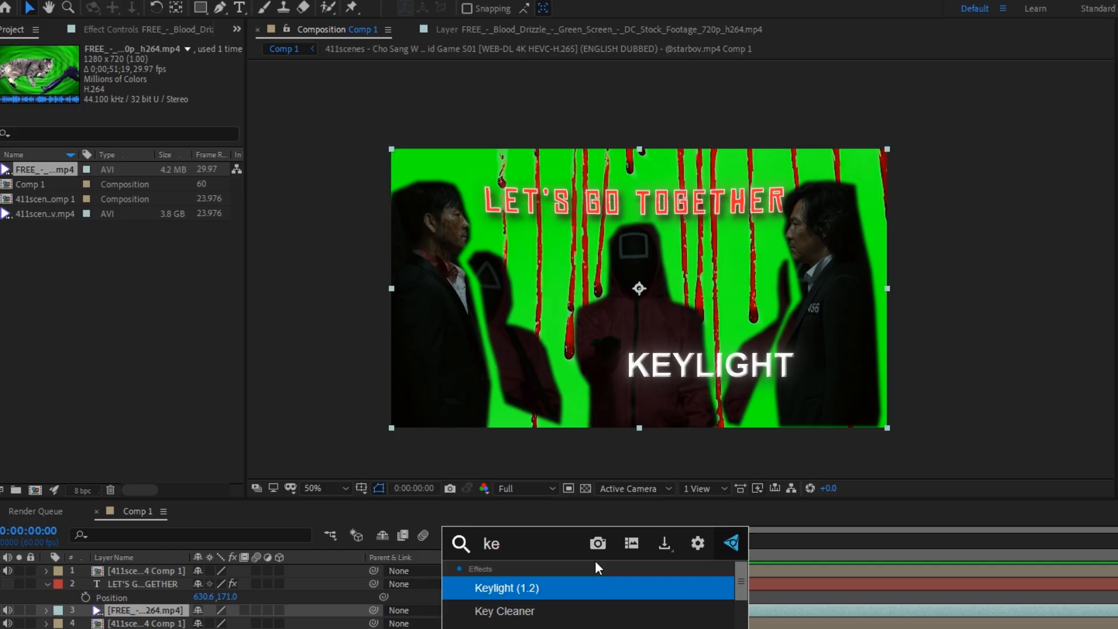
key(Return)
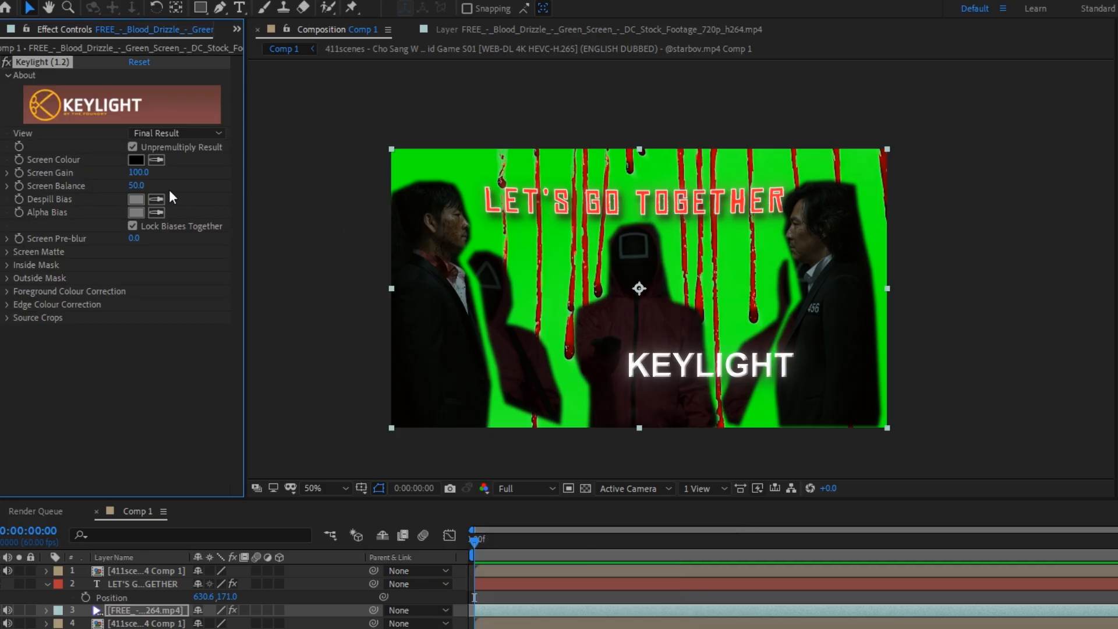
click(156, 159)
click(435, 163)
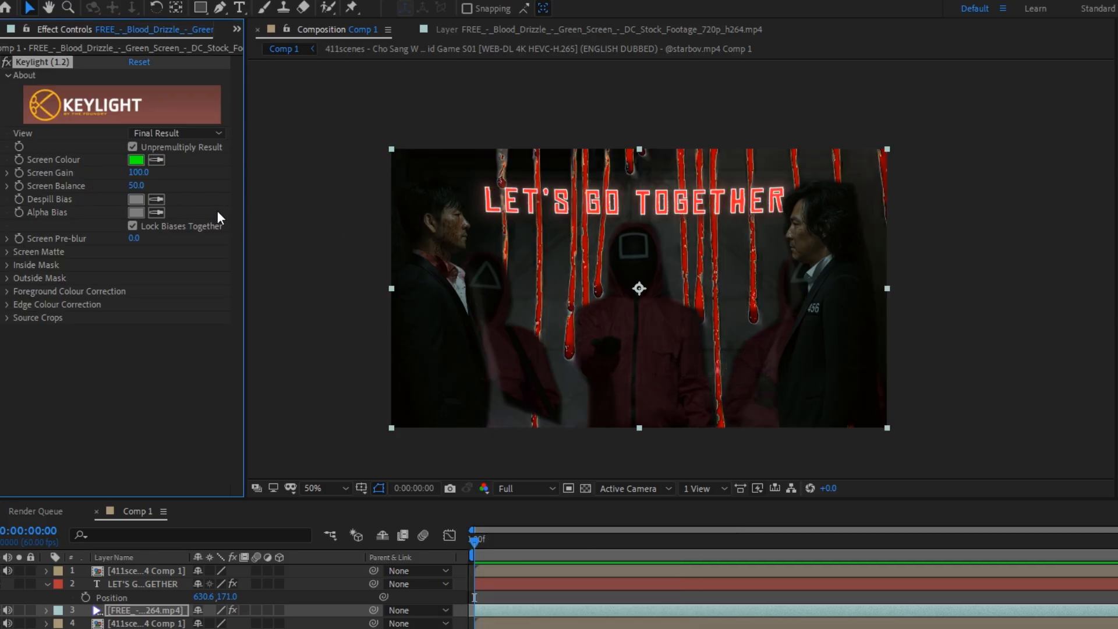
drag(143, 176, 203, 187)
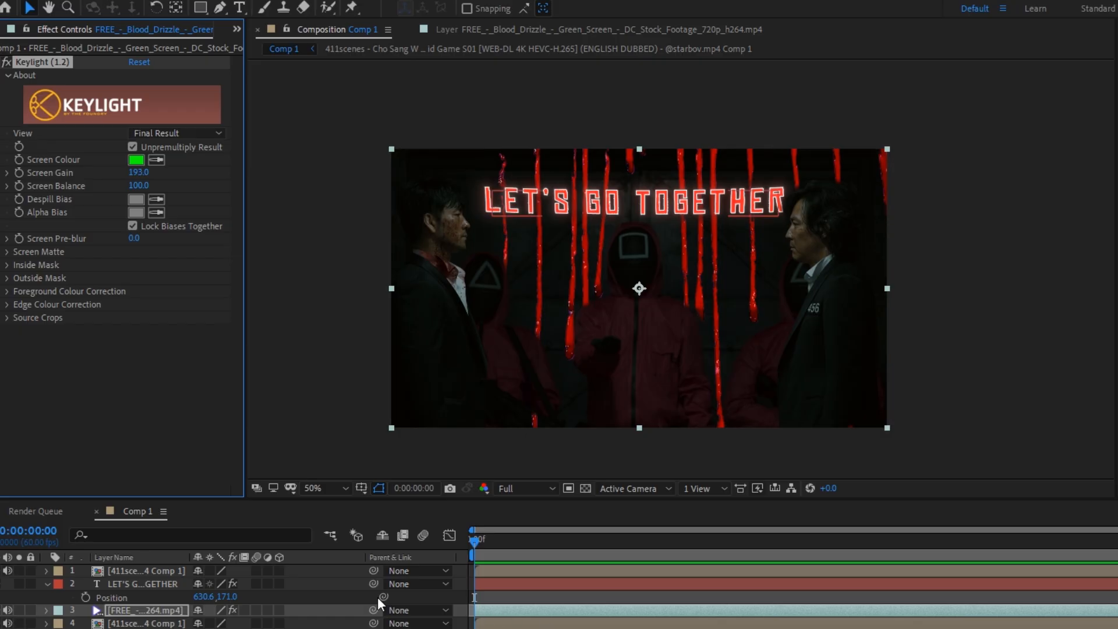
Make the blood drizzle clip a 3D layer and rotate it around its Y axis so the drips are mirrored horizontally
click(279, 610)
key(r)
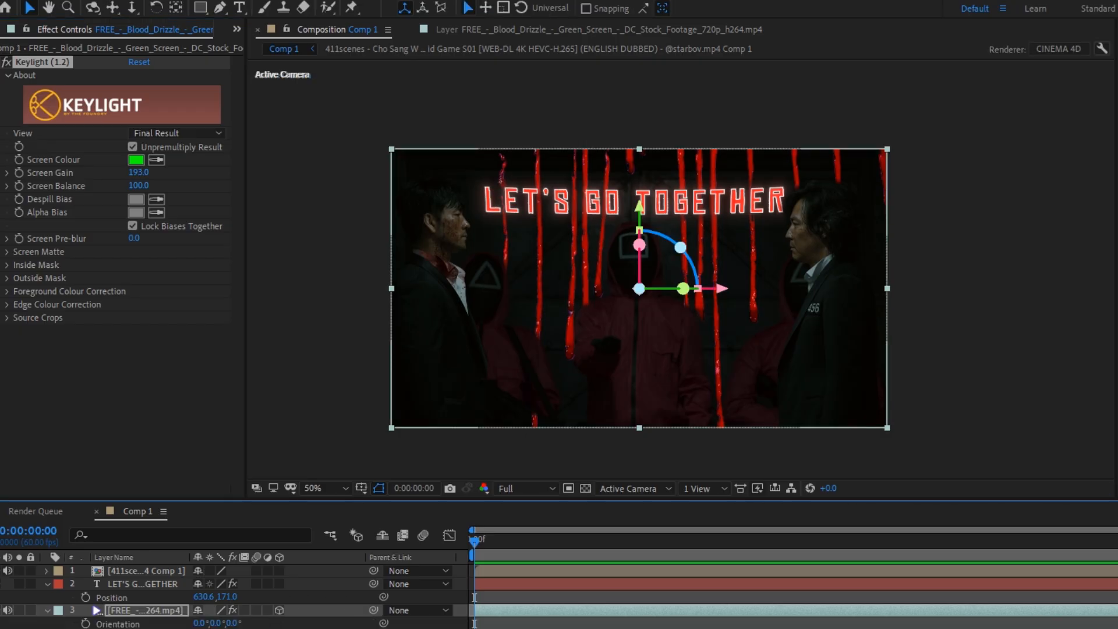
key(Return)
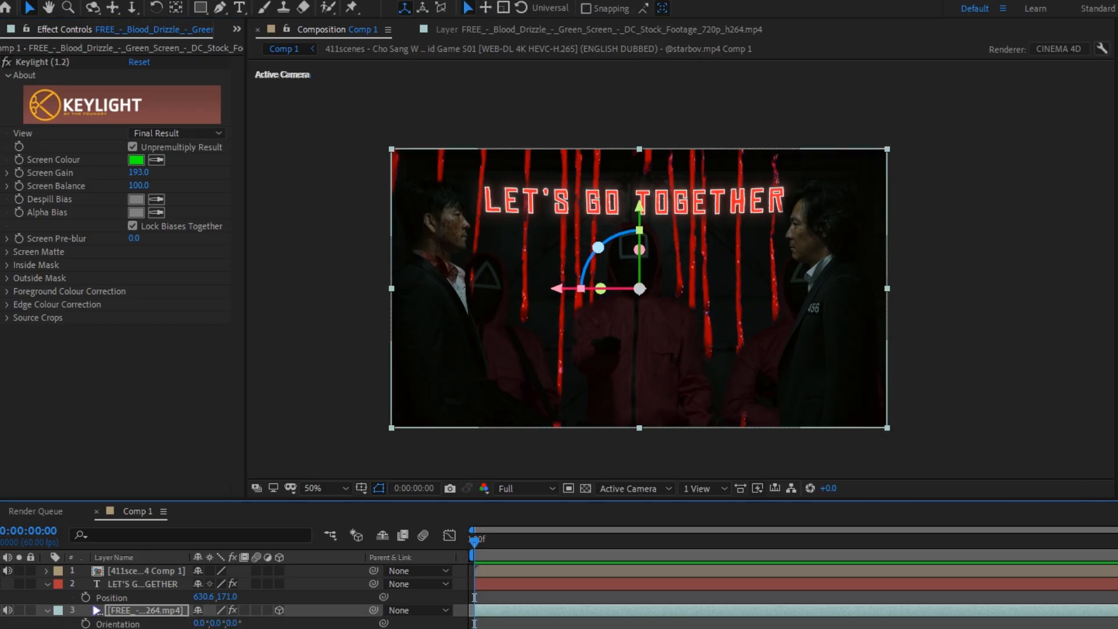
Unlink the blood drizzle clip's scale to stretch it horizontally, and shift it to an X position of 723
click(151, 601)
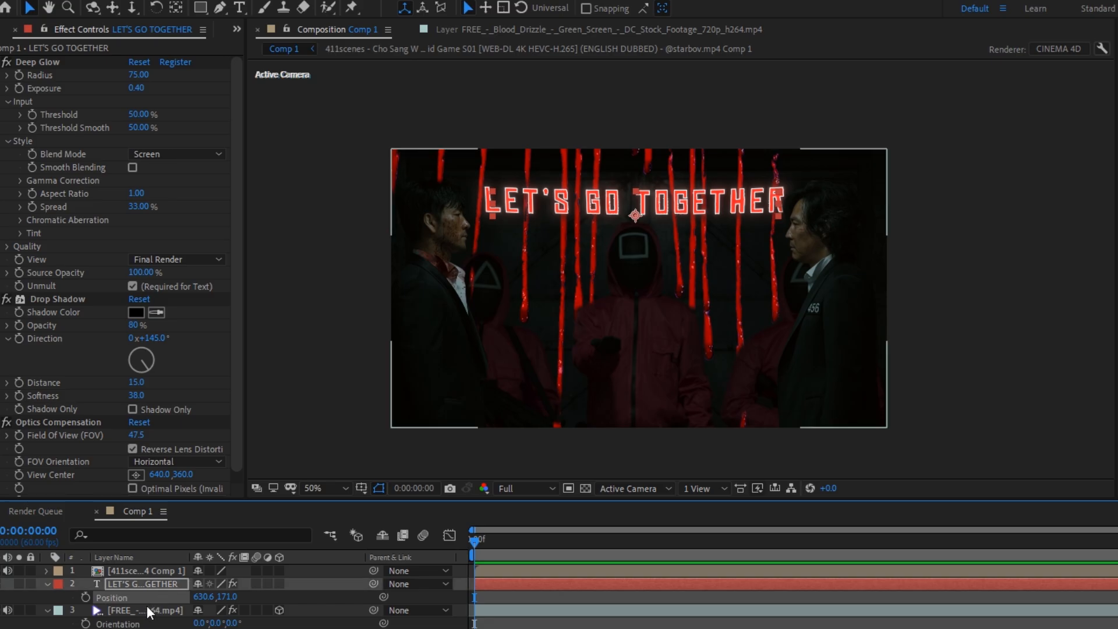
click(146, 607)
key(p)
drag(206, 624, 217, 623)
click(198, 623)
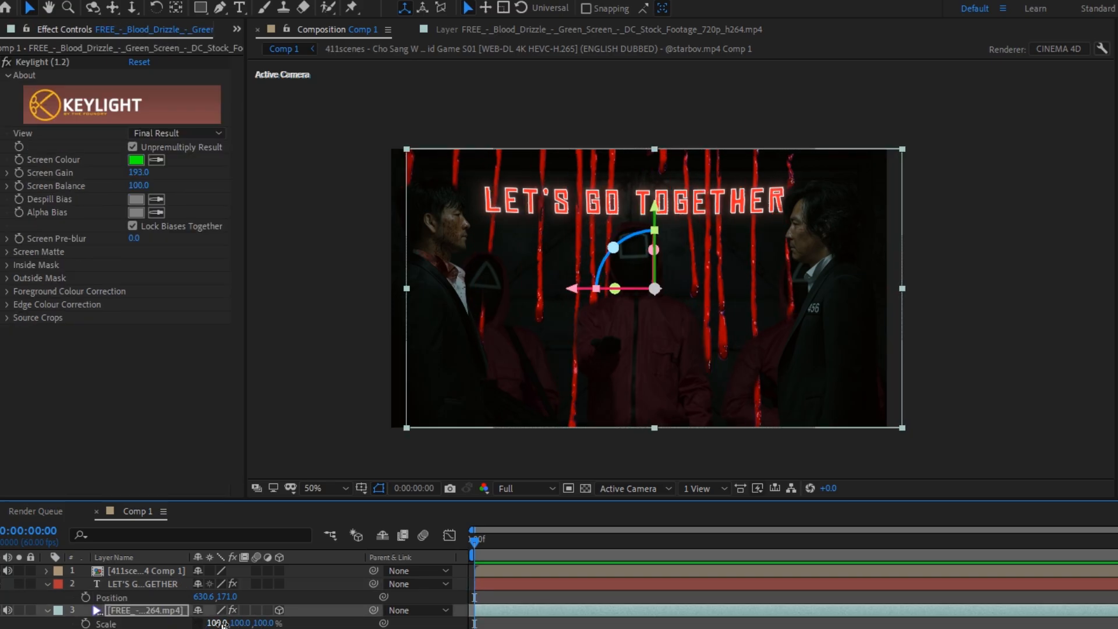
drag(215, 623, 241, 623)
key(p)
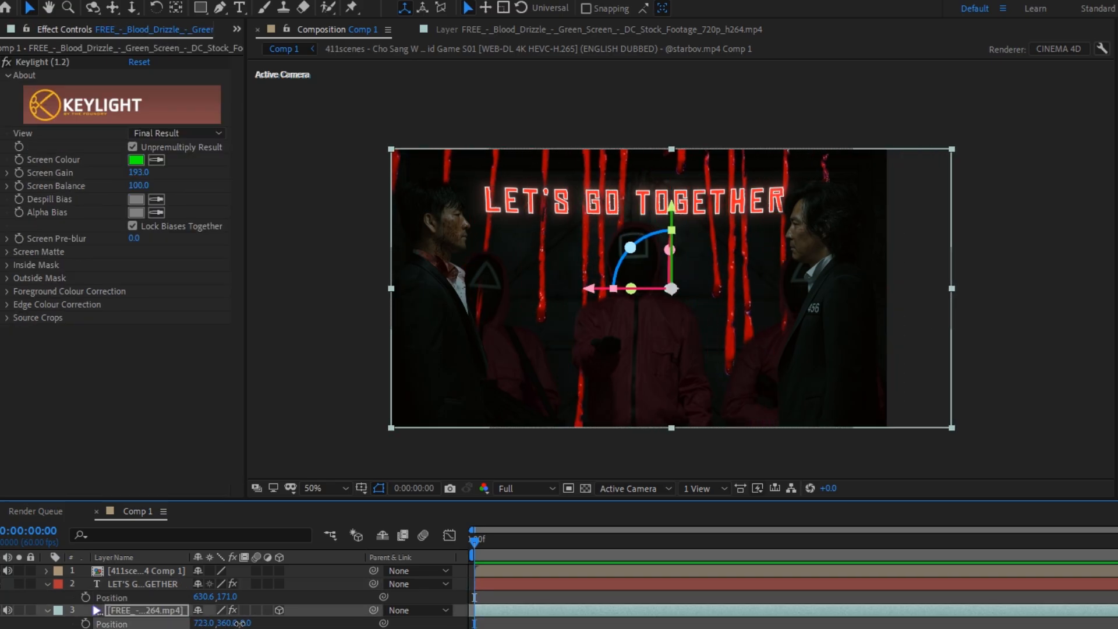
Set the blood drizzle clip's in point to 0;00;10;24 and its X position to 686 in Comp 1
double_click(145, 609)
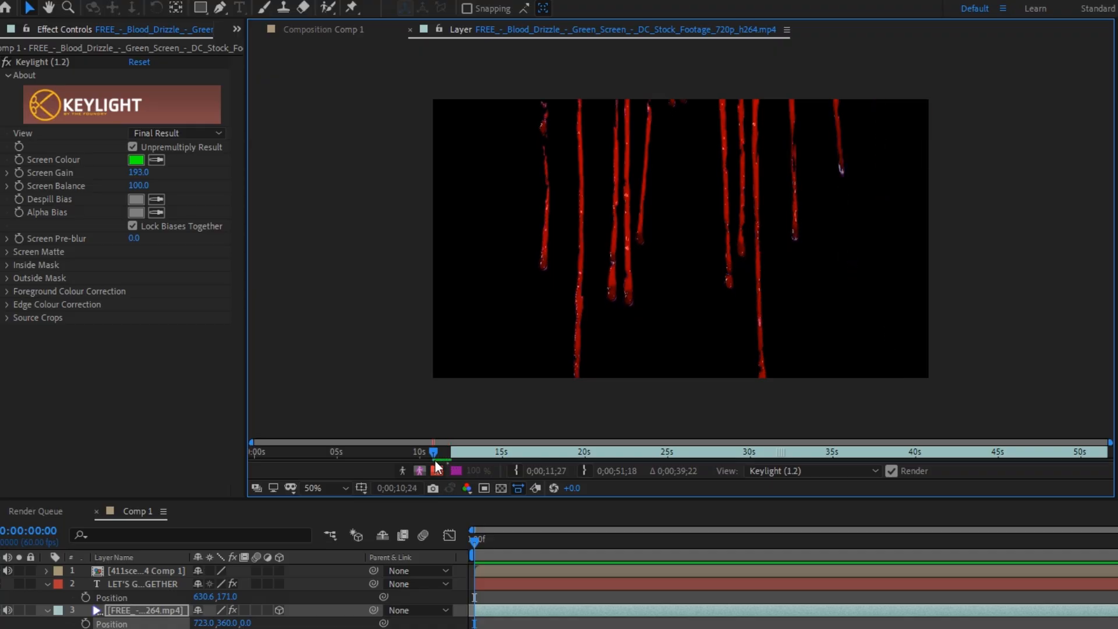
click(410, 29)
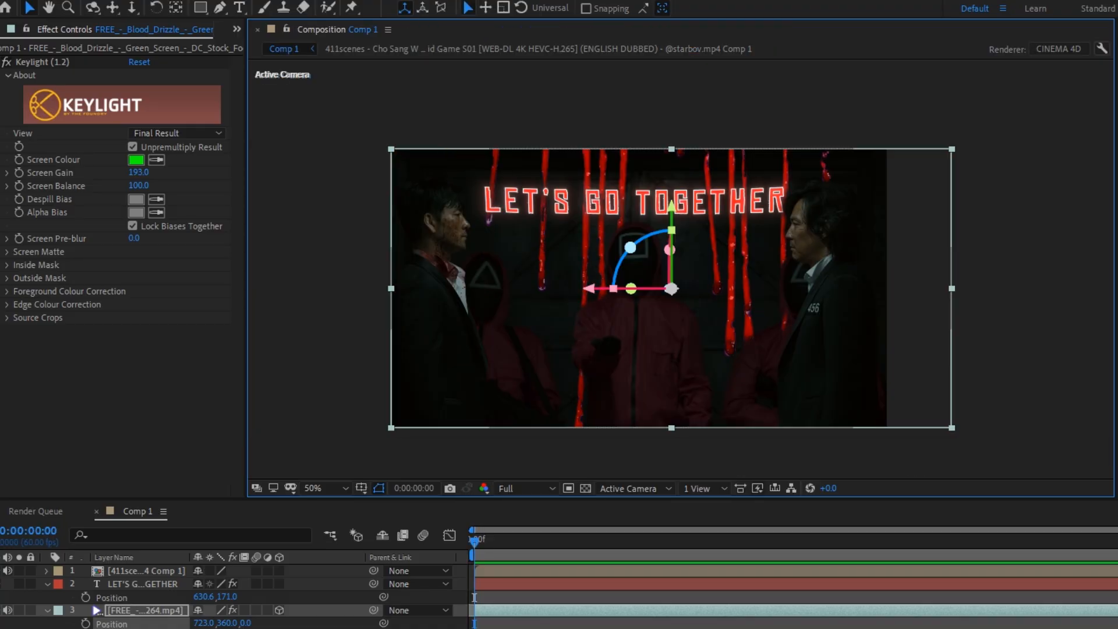
drag(203, 624, 174, 623)
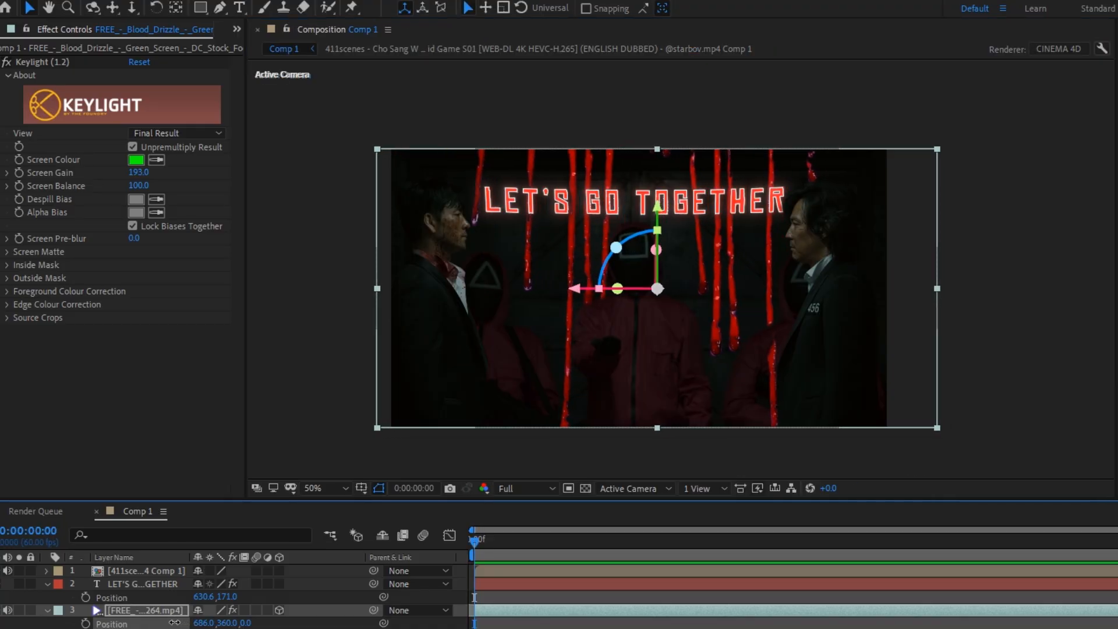
Set the blood drizzle clip's in point to 0;00;10;03 and return to Comp 1
double_click(488, 613)
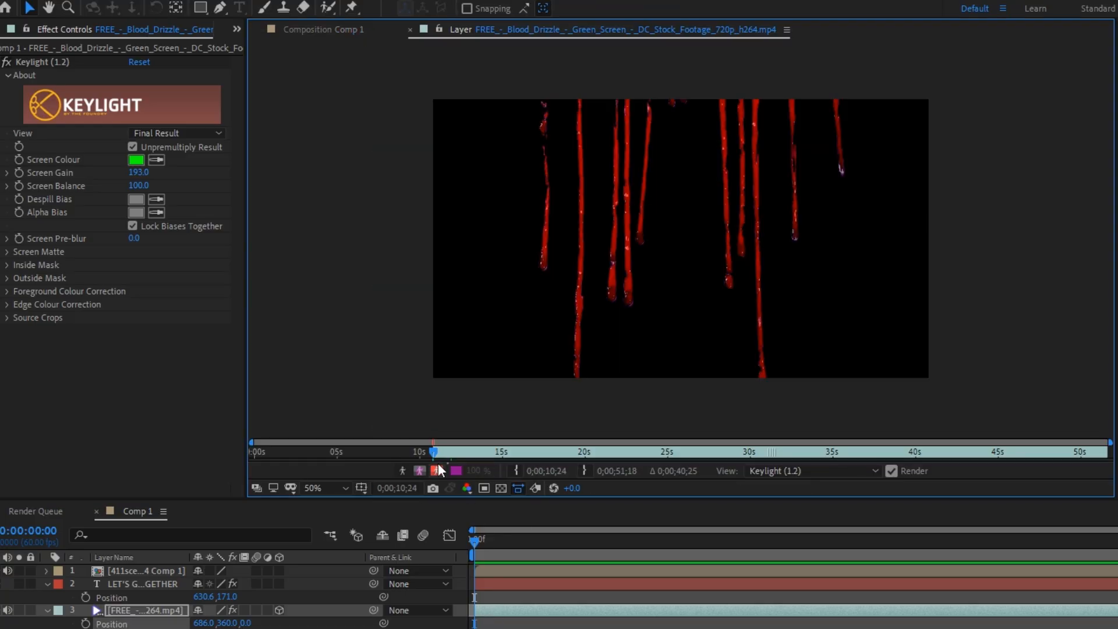
drag(433, 454, 421, 456)
click(516, 470)
click(410, 30)
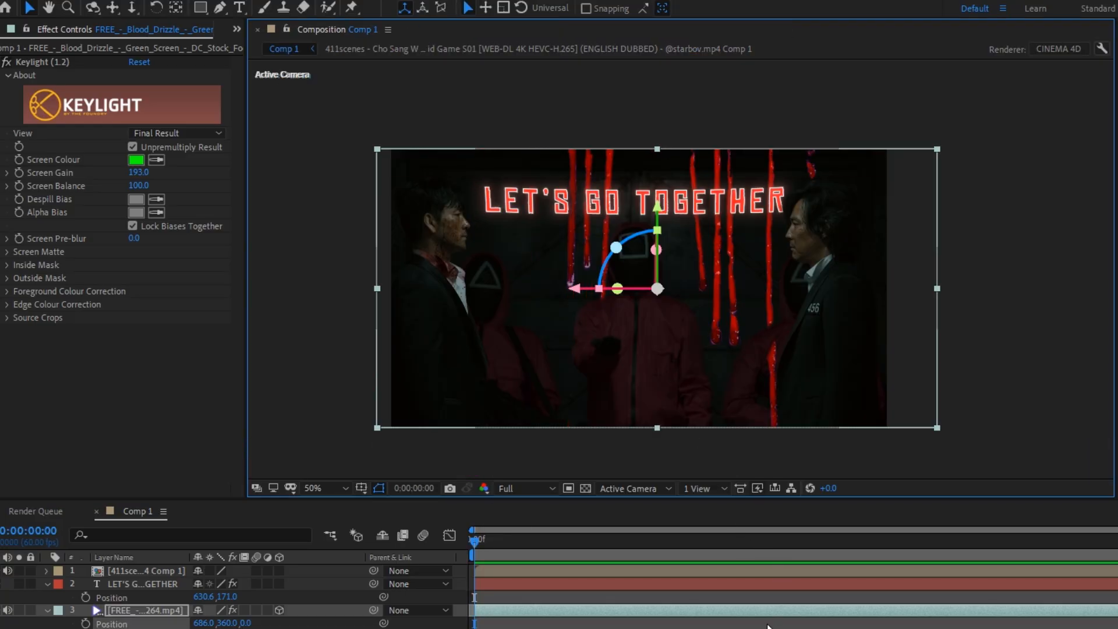
Reset the blood drizzle clip's Y rotation to 0, and stretch it wider with its X position at 739
text(r0)
key(Return)
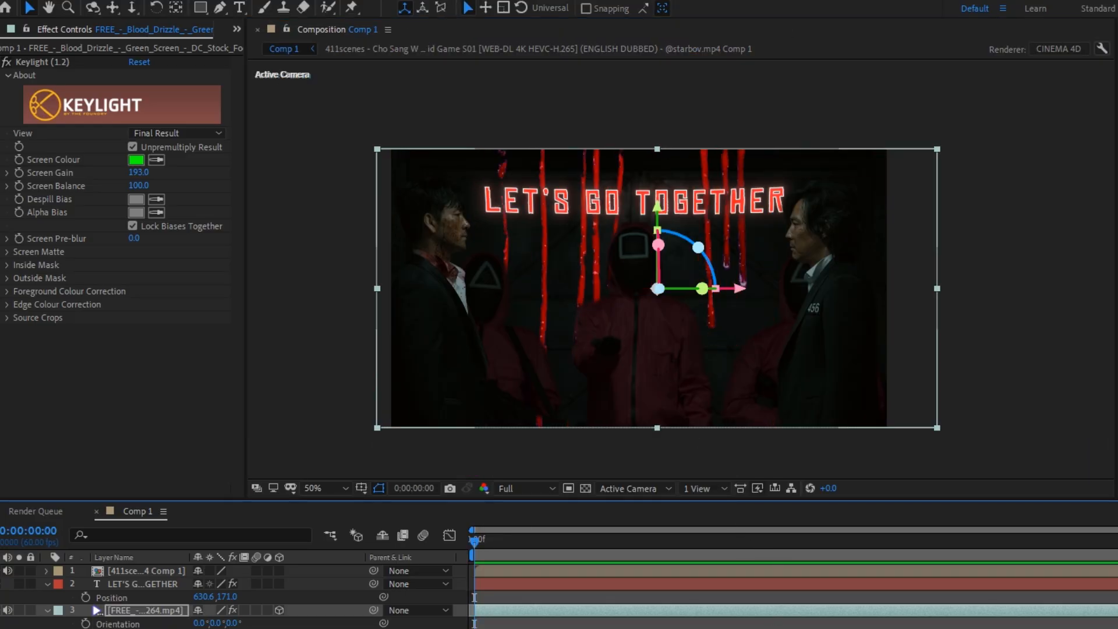
key(s)
drag(214, 623, 246, 620)
key(p)
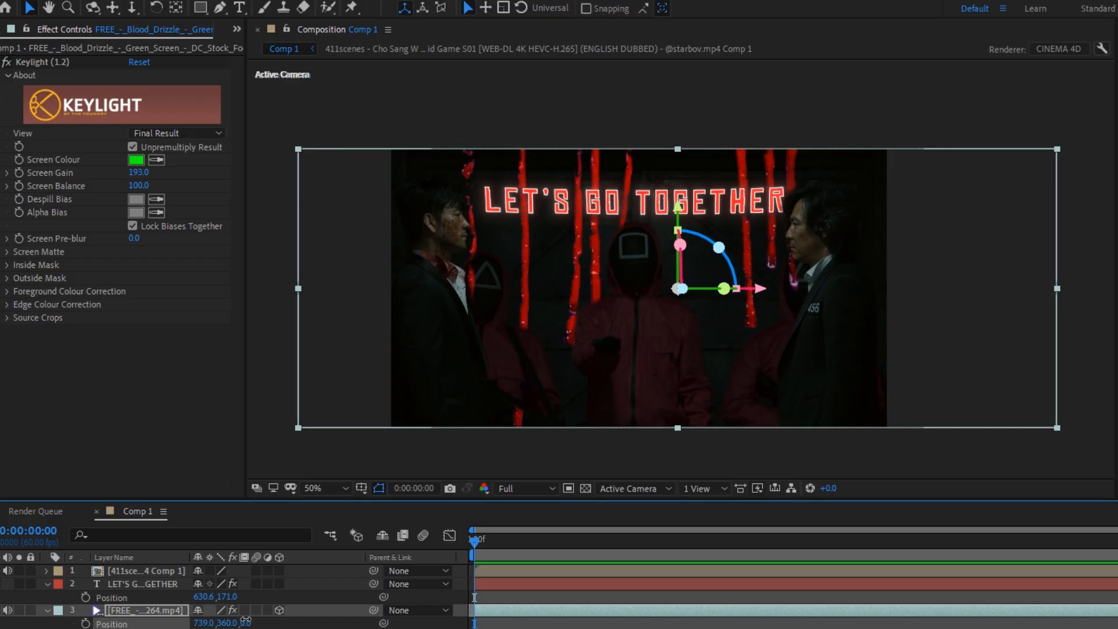
Extend the lower-left corner of the triangle-masked guard's mask below the frame edge on the top footage layer
click(495, 571)
click(521, 420)
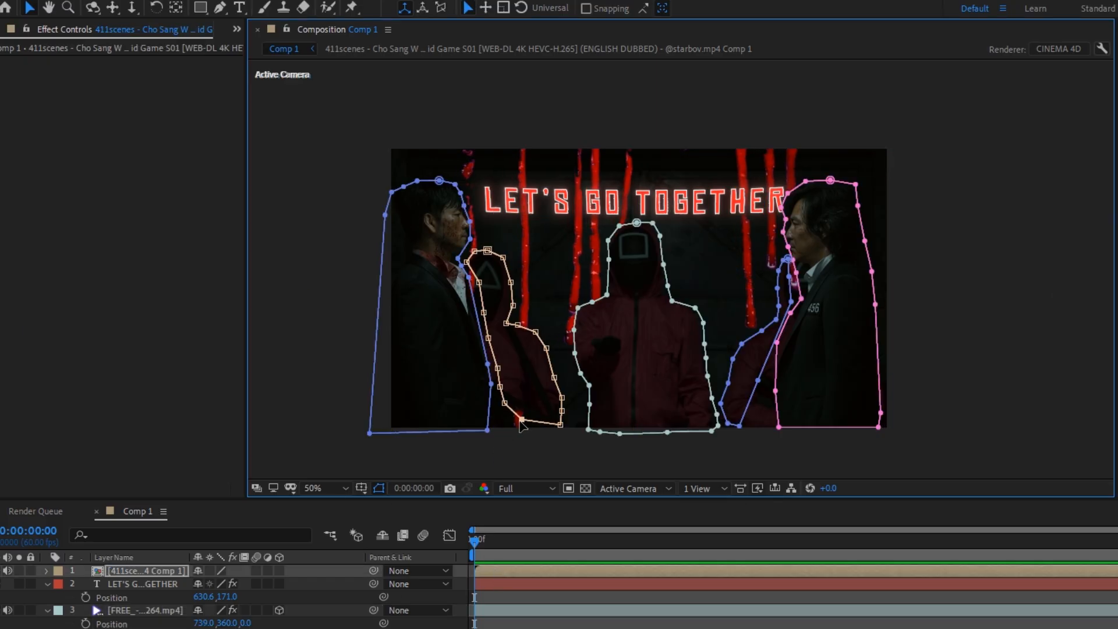
drag(520, 421, 497, 432)
click(501, 624)
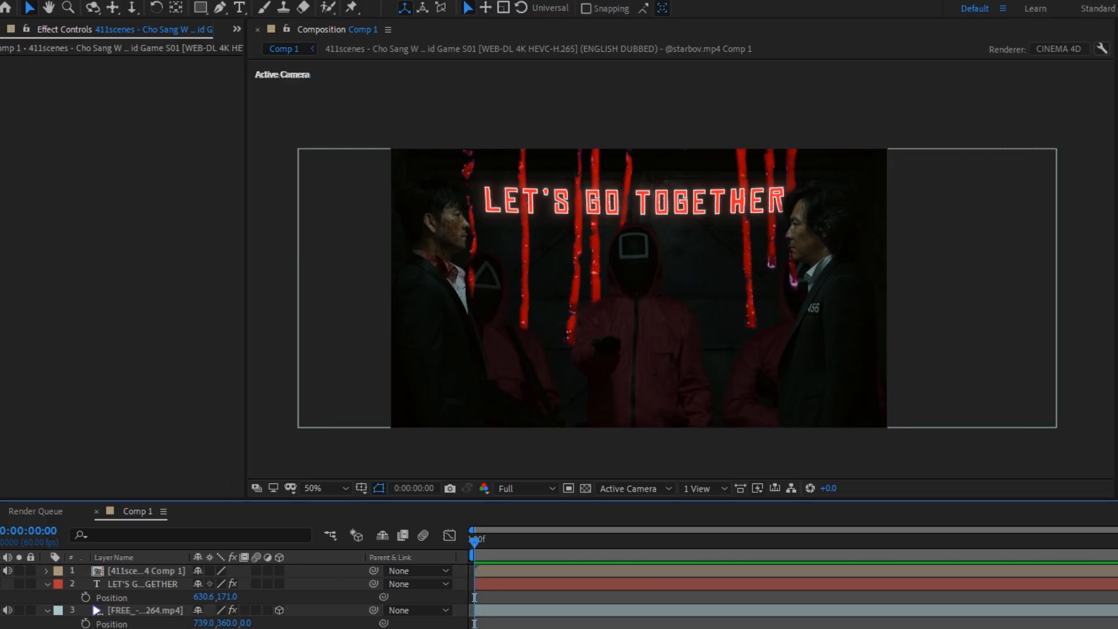
Move the neck vertex of the left man's mask outward to cover the gap beside the triangle-masked guard
click(467, 333)
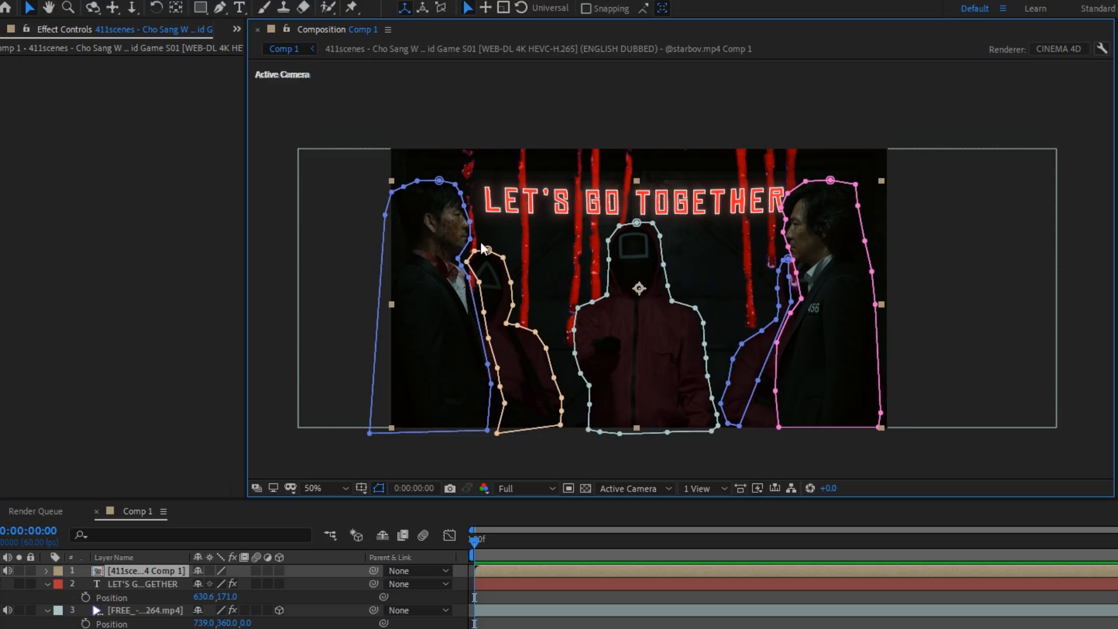
click(459, 260)
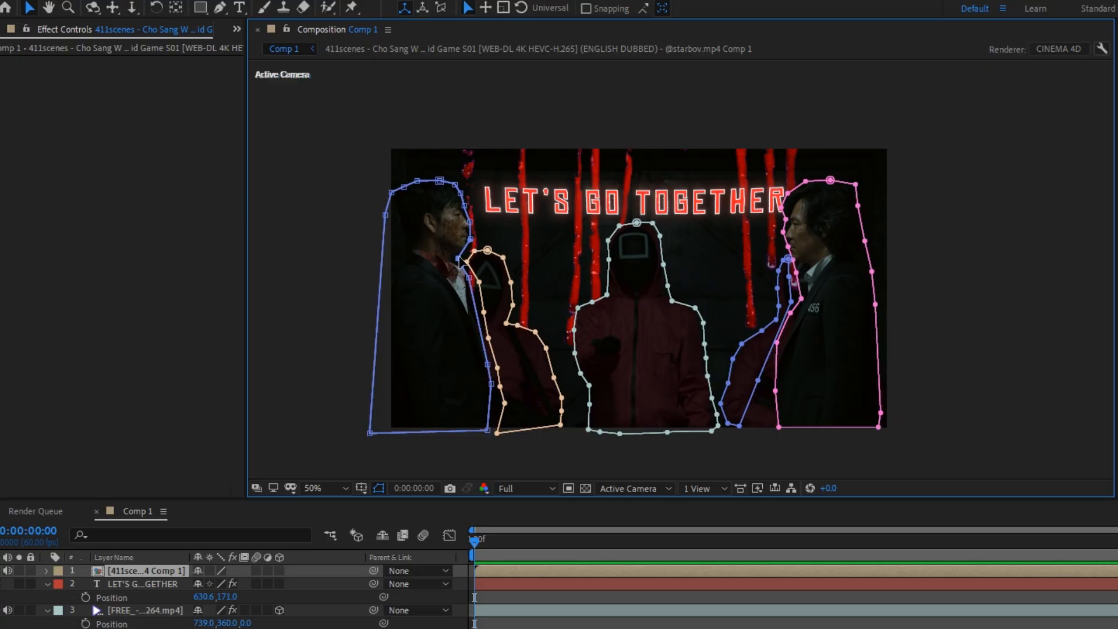
drag(459, 258, 477, 277)
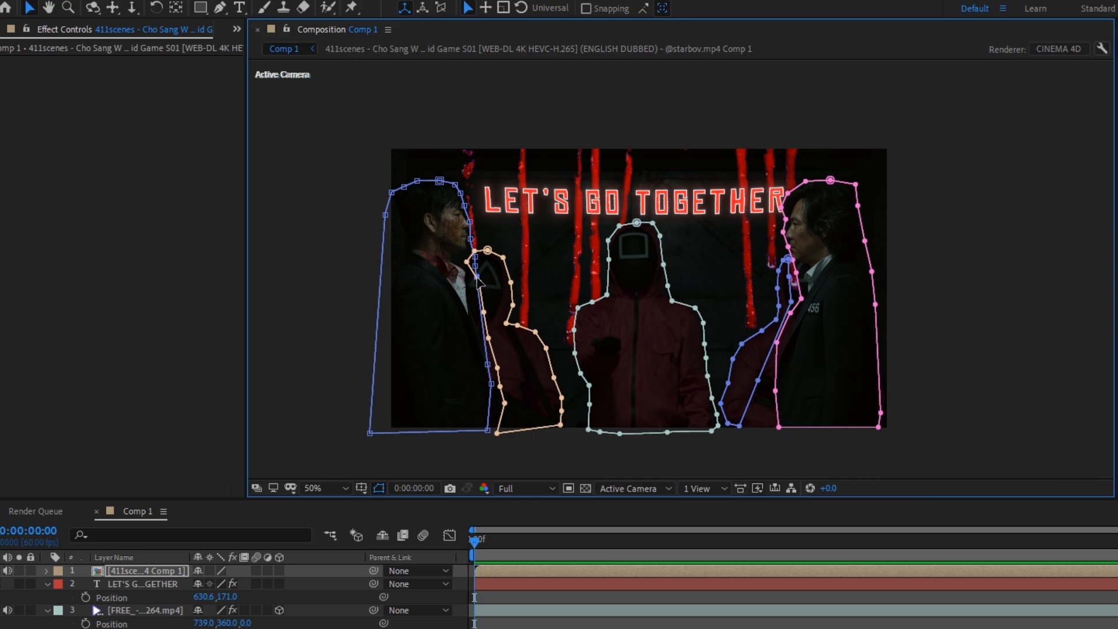
click(575, 593)
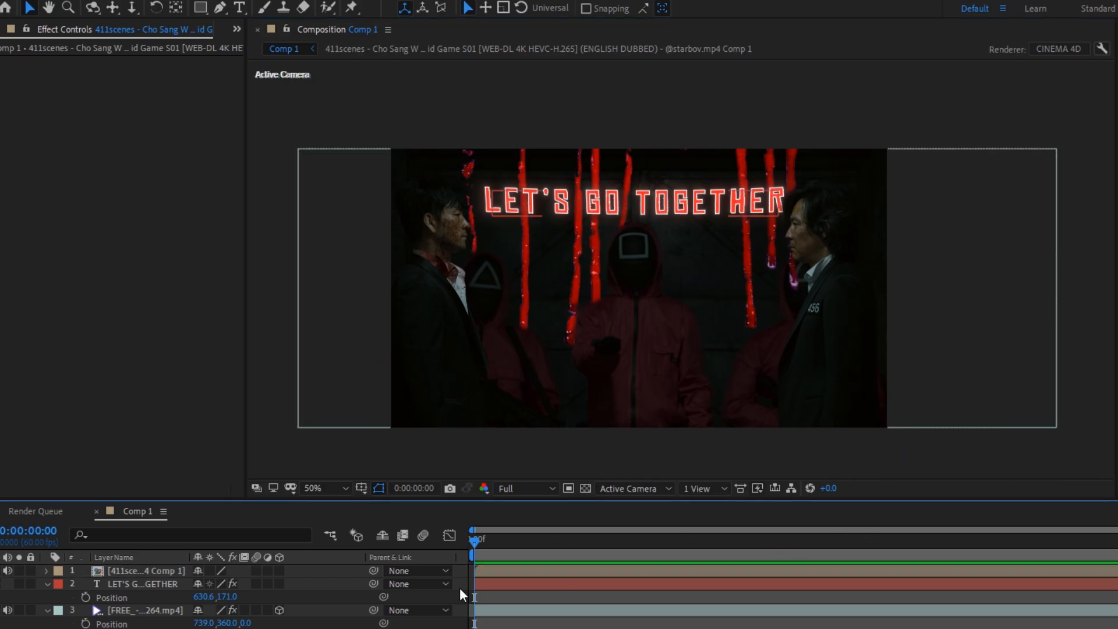
Set the blood drizzle clip's in point to 0;00;10;09 and return to Comp 1
click(170, 612)
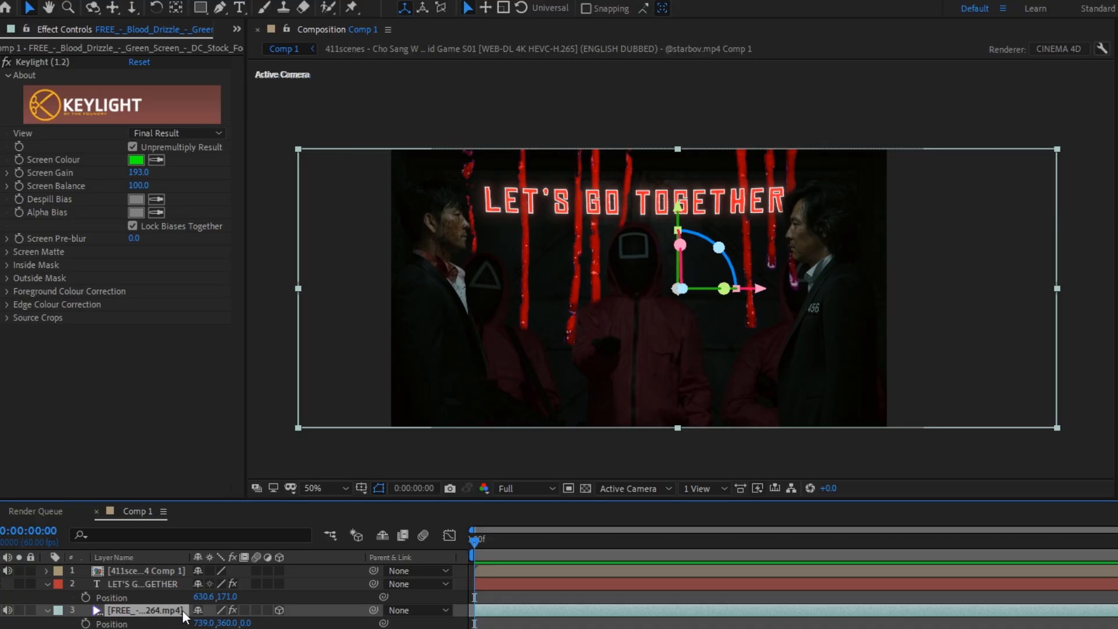
double_click(502, 608)
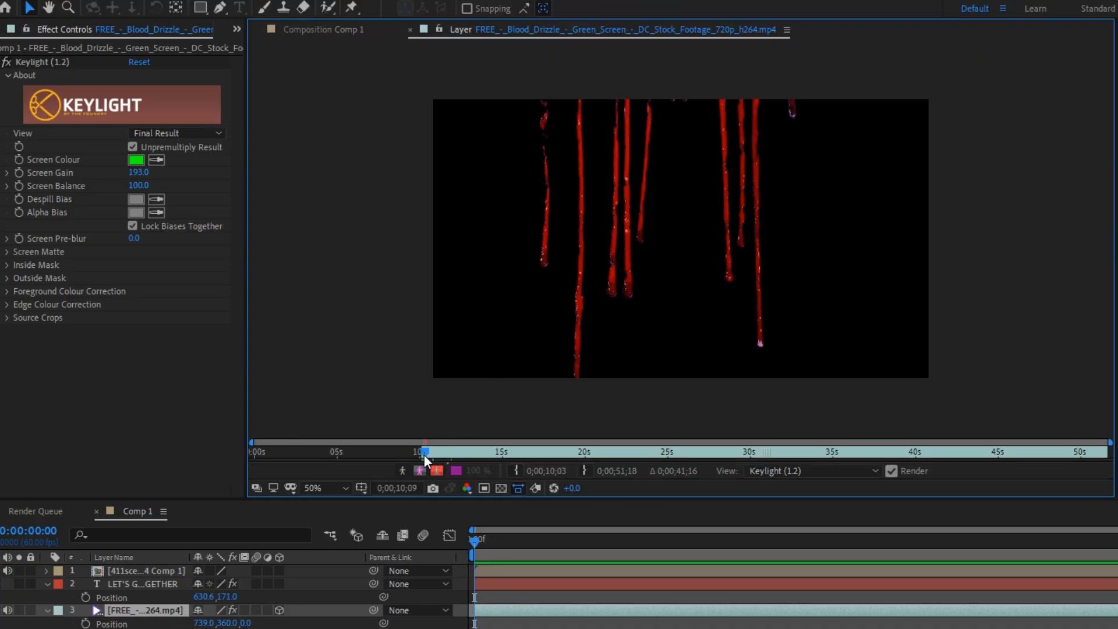
click(513, 469)
click(410, 29)
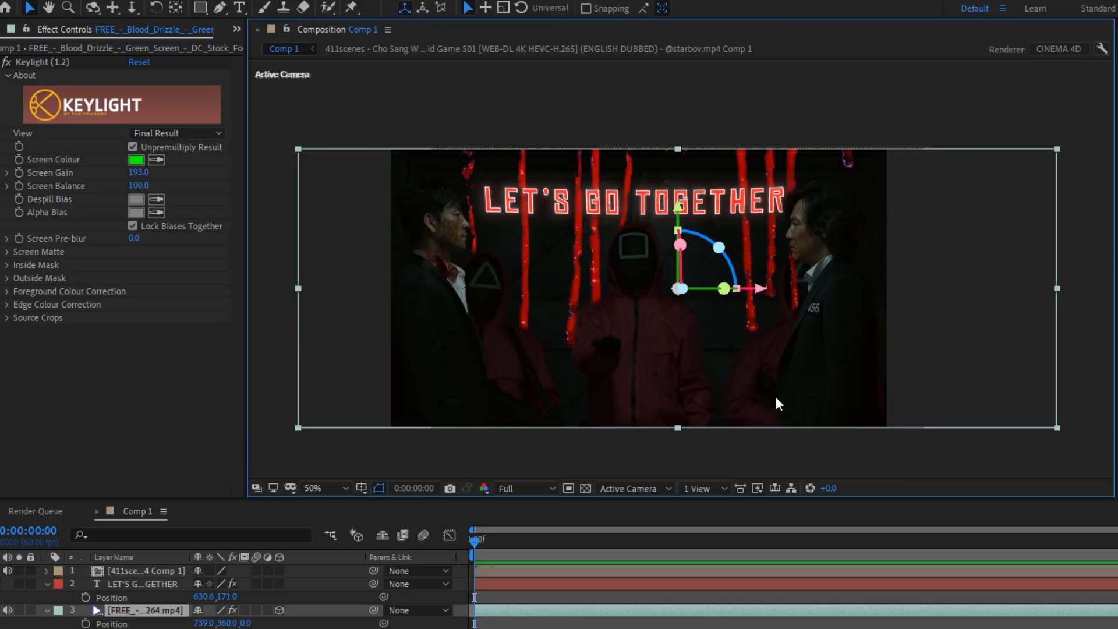
Apply Bevel Alpha to the LET'S GO TOGETHER text layer with an Edge Thickness of 3.2
click(173, 584)
click(0, 62)
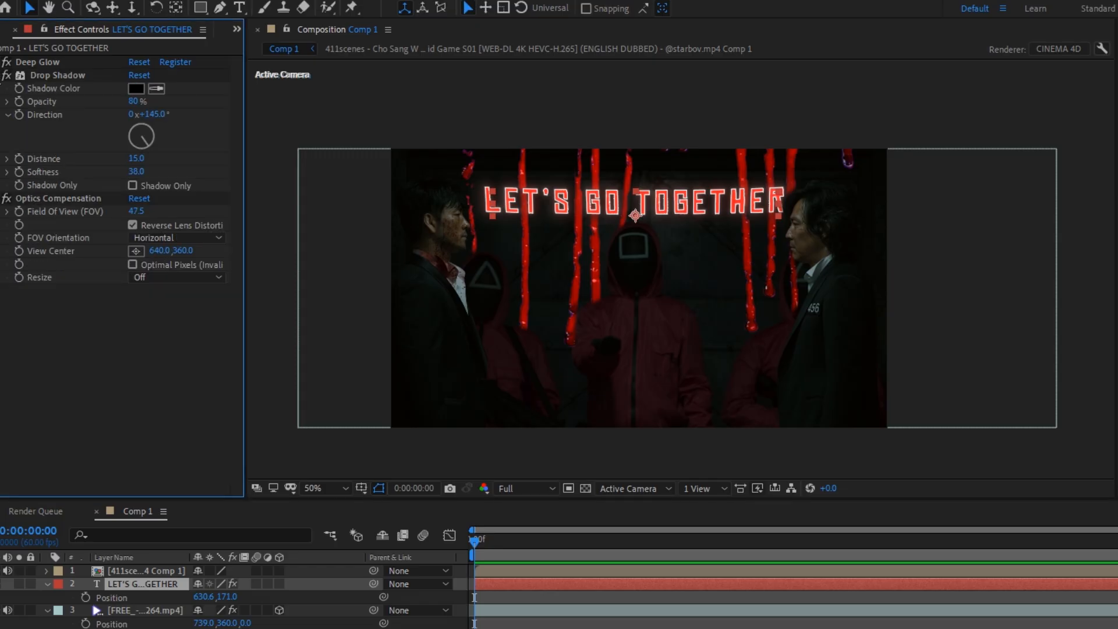
click(0, 75)
click(0, 88)
key(ctrl+space)
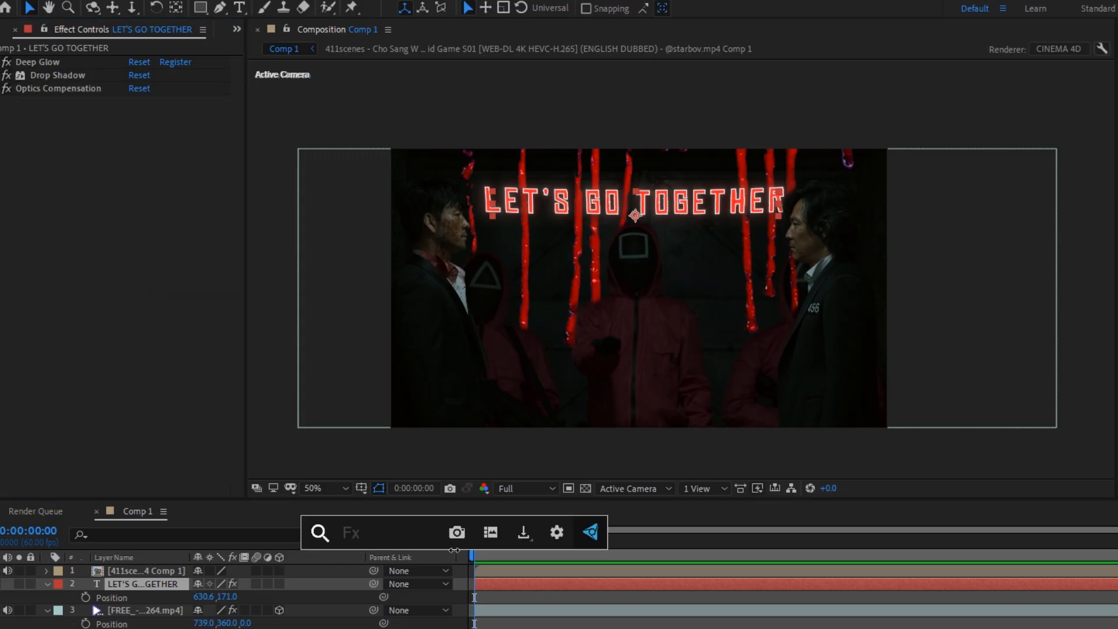
text(beve)
key(Return)
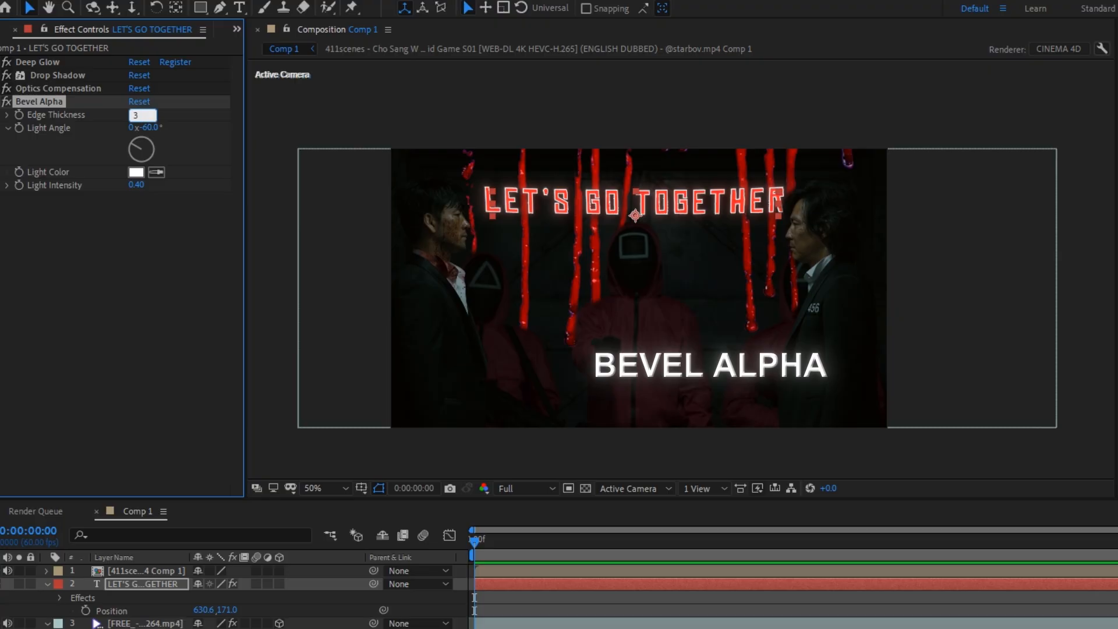
text(3.2)
key(Return)
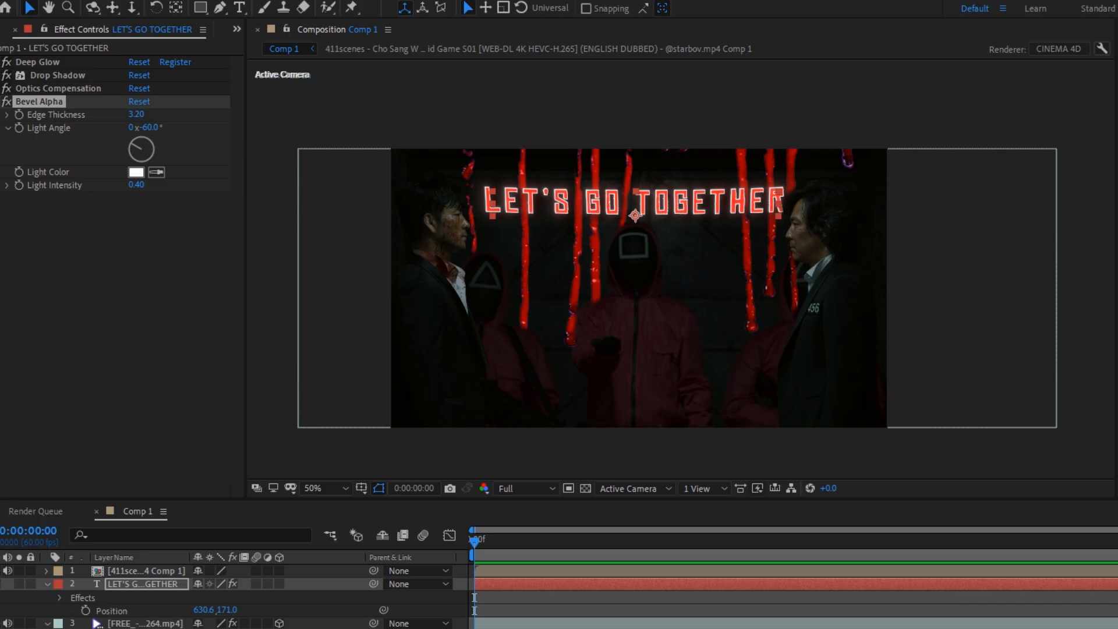
Move Bevel Alpha above Deep Glow in the title's effect order and set its Light Intensity to 0.70
drag(58, 104, 56, 57)
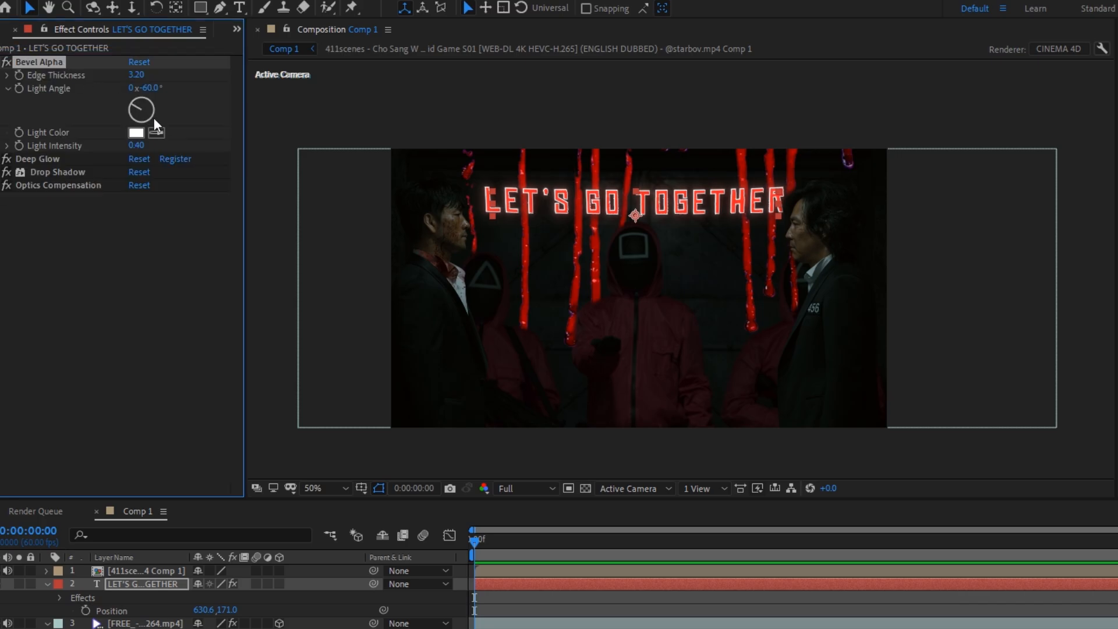
click(138, 145)
text(0.)
key(Return)
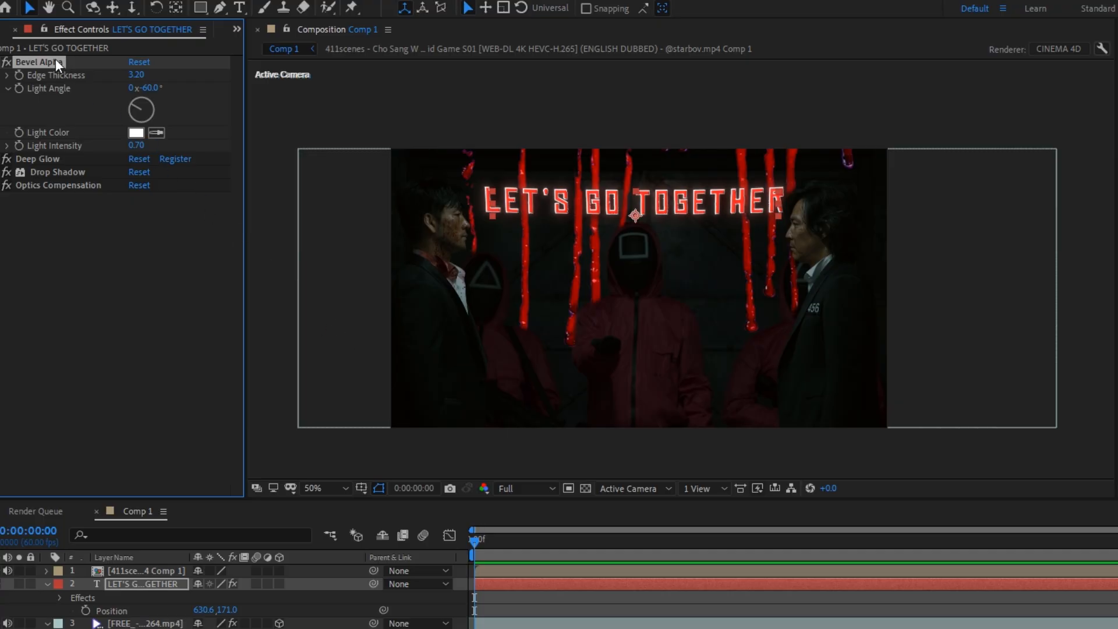
Precompose the blood drizzle clip with all attributes moved, and copy the title's Bevel Alpha, Deep Glow and Drop Shadow onto it
ctrl+click(42, 156)
ctrl+click(47, 172)
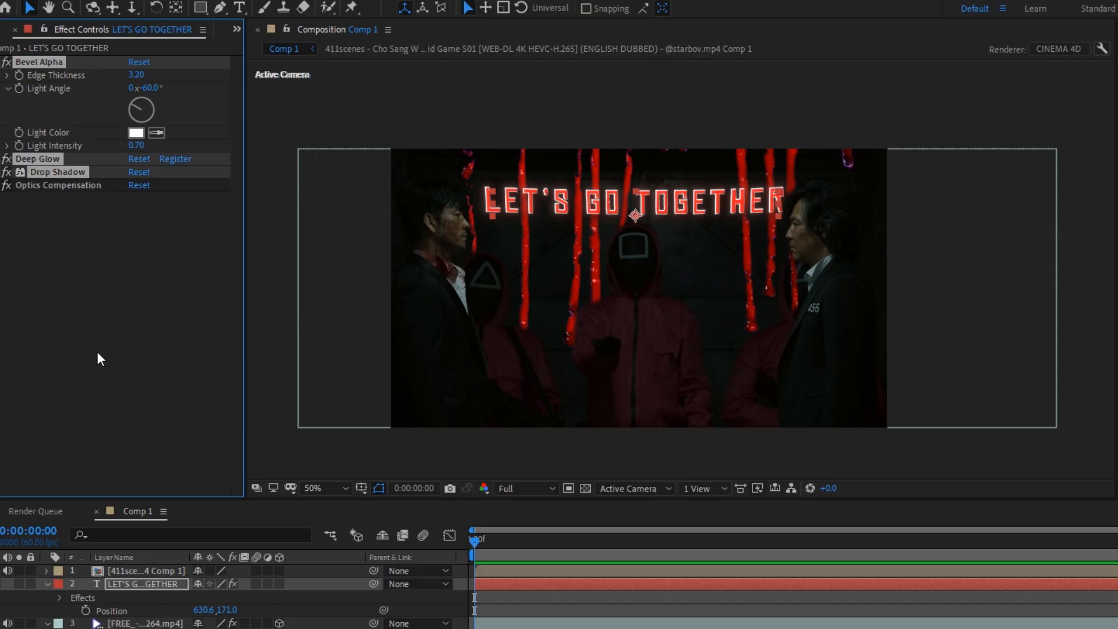
click(119, 623)
key(ctrl+shift+c)
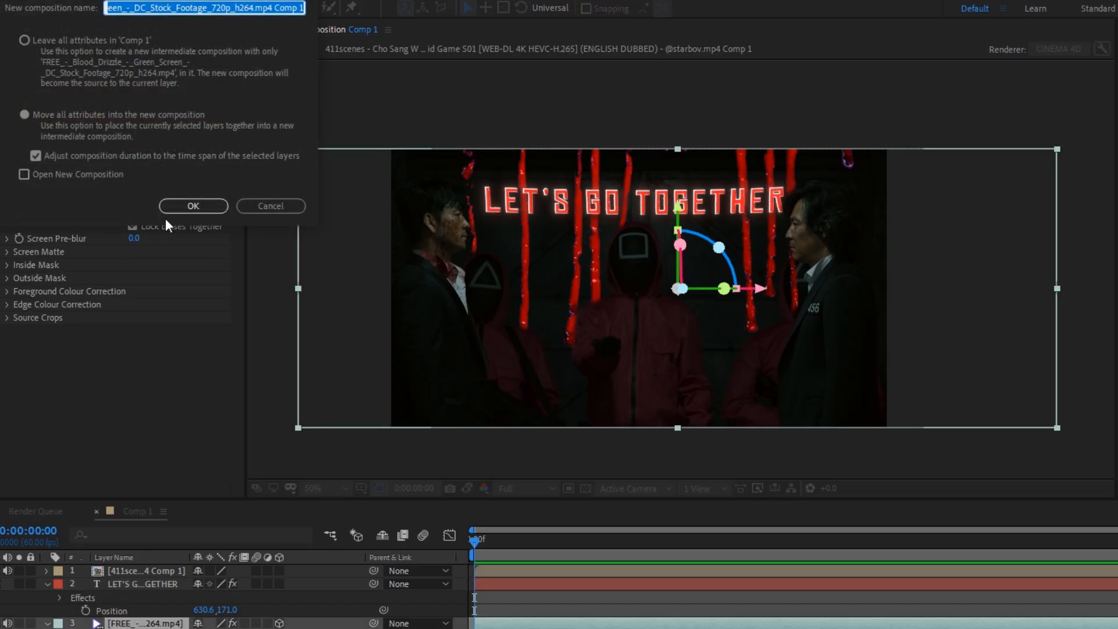
click(180, 208)
key(ctrl+v)
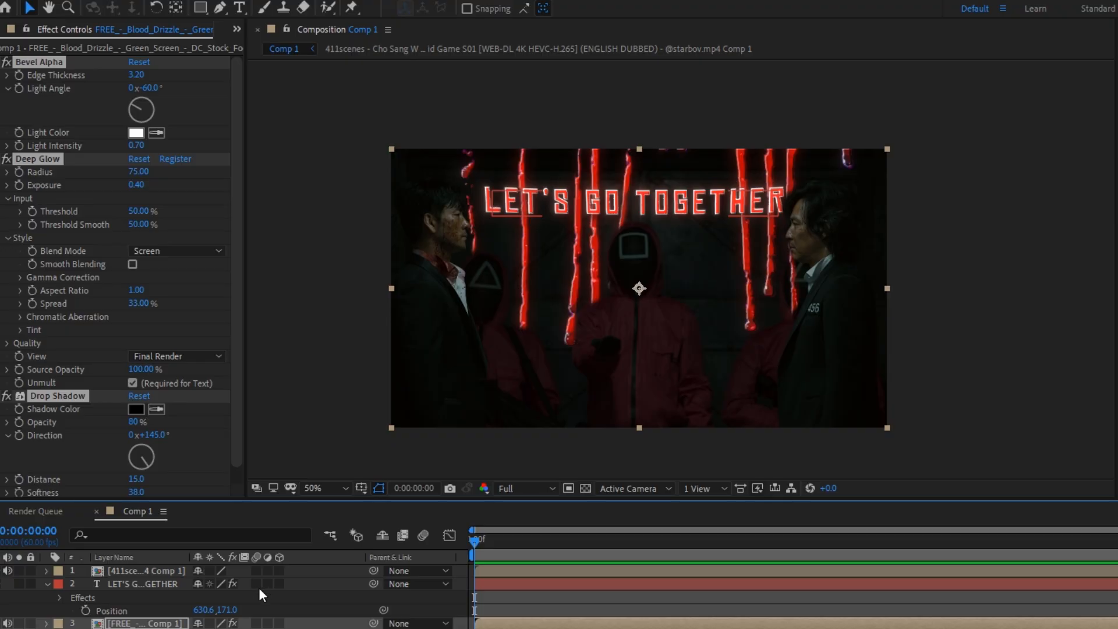
Disable Bevel Alpha on the blood drizzle precomp, keeping Deep Glow and Drop Shadow enabled
click(1, 161)
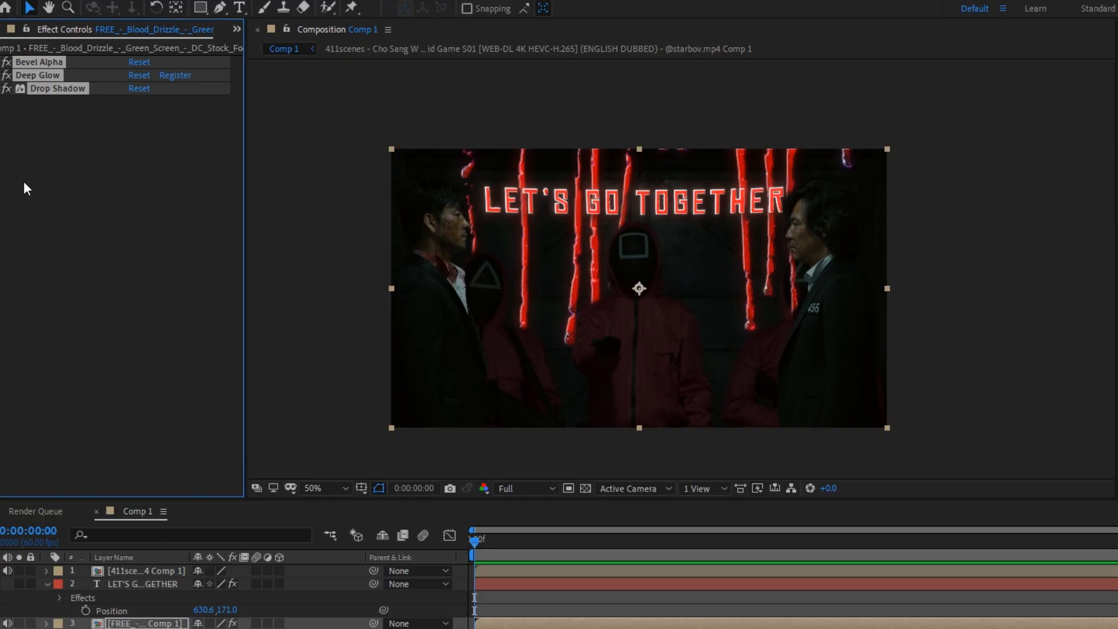
click(23, 182)
click(7, 62)
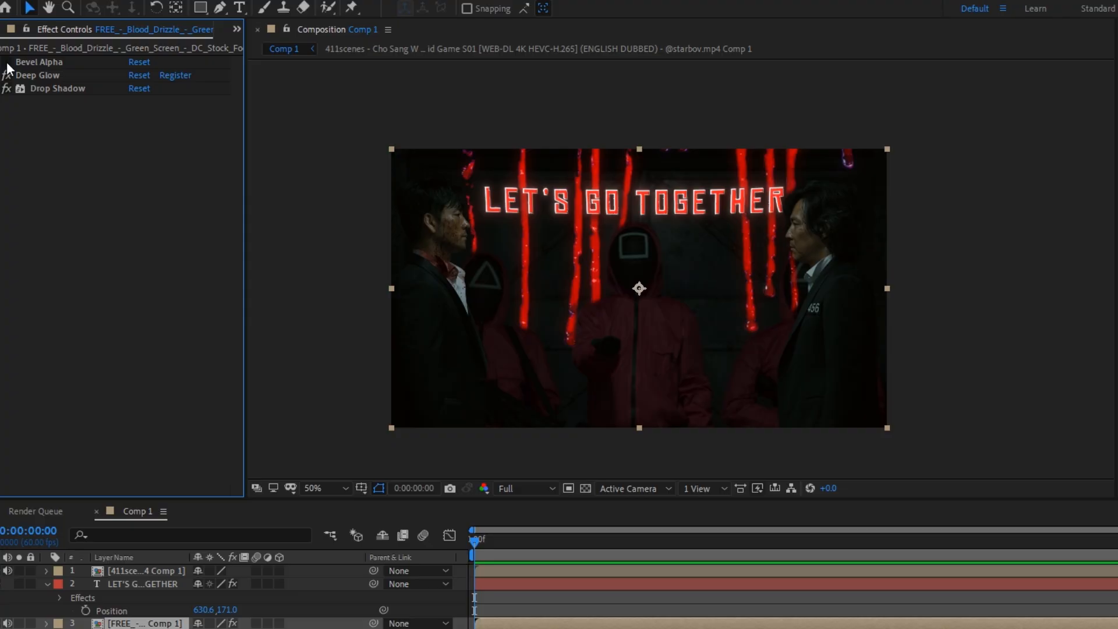
Raise the LET'S GO TOGETHER title by setting its vertical Position to 148
double_click(502, 583)
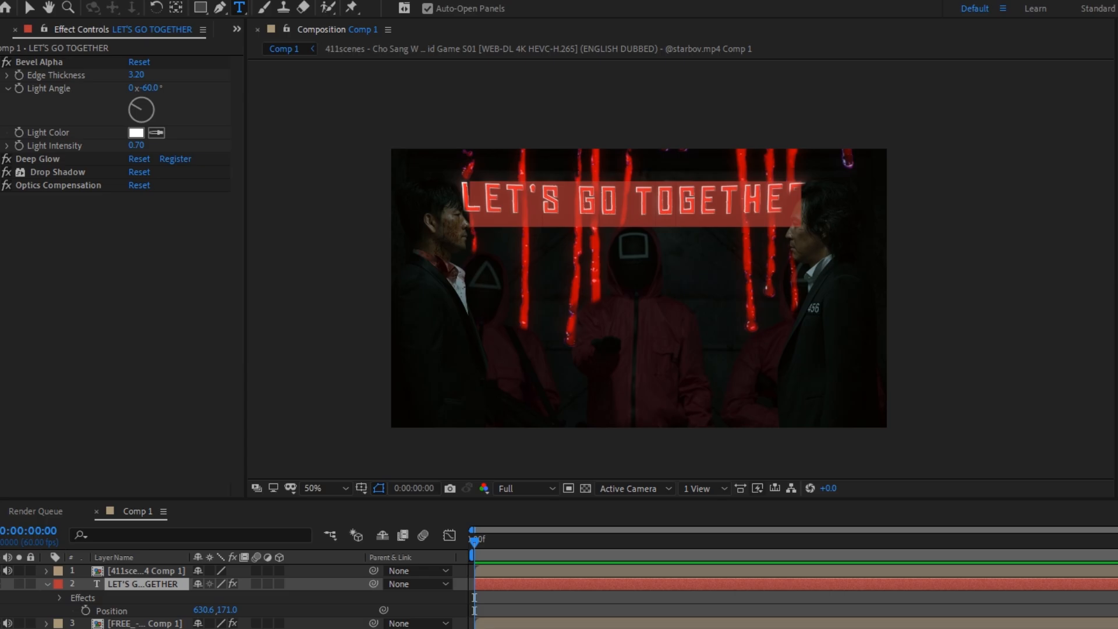
click(526, 579)
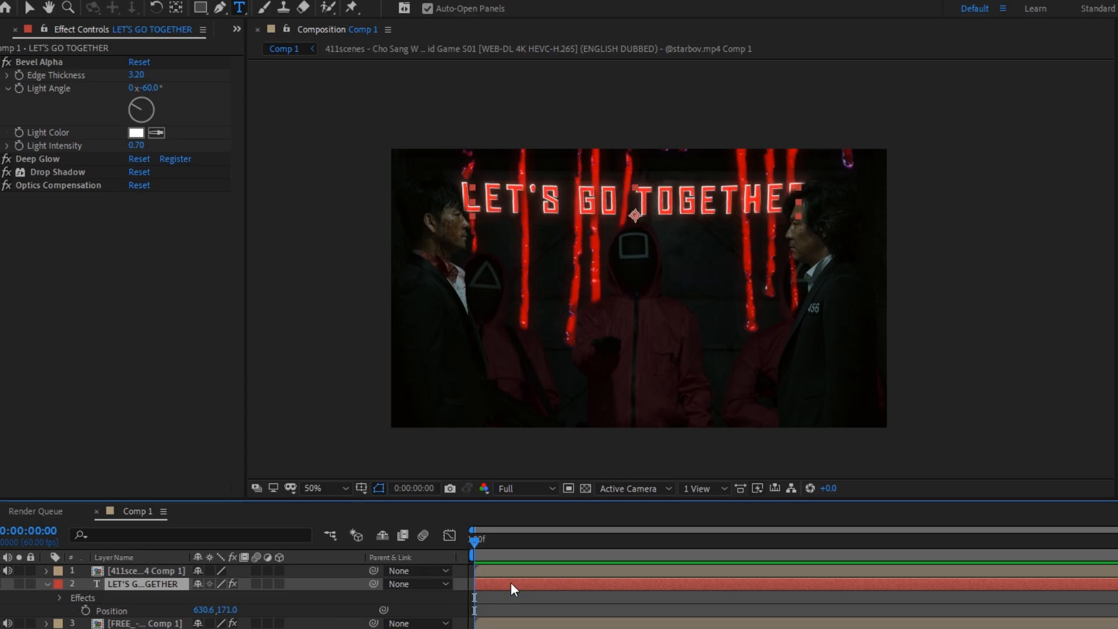
key(p)
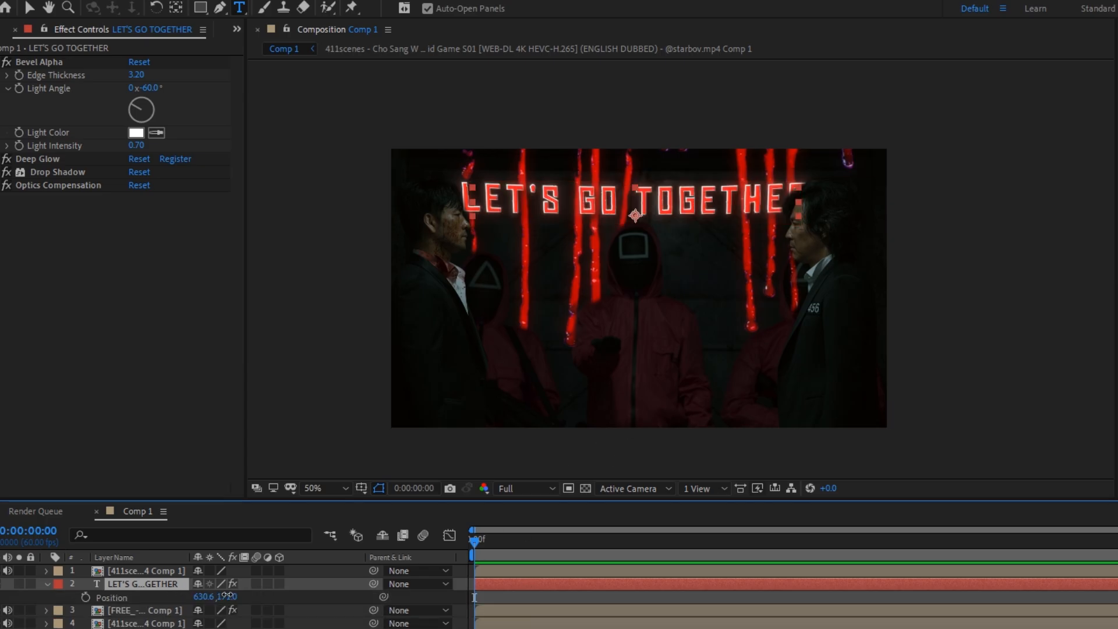
drag(227, 595, 240, 560)
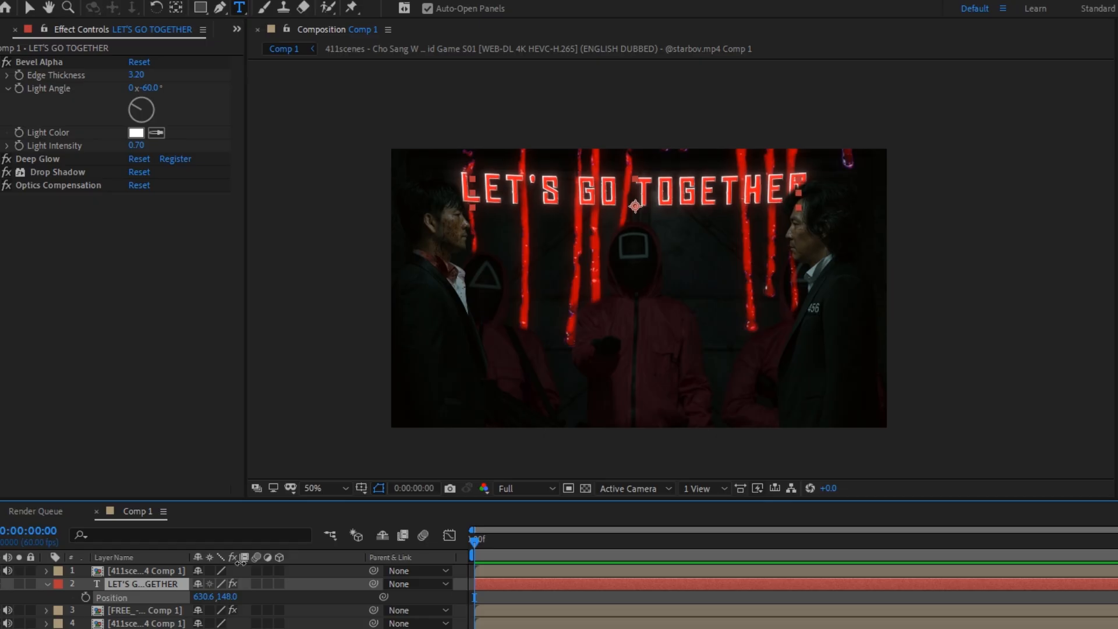
click(244, 627)
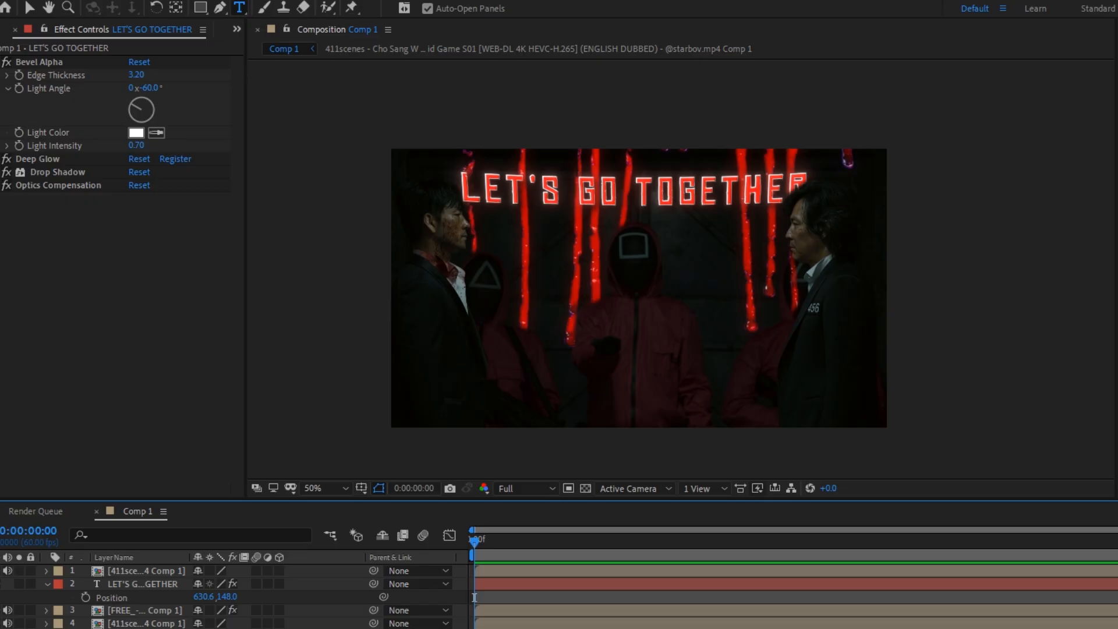
Reshape the mask of the guard behind the man in the 456 jacket by moving its edge points outward to cover the hood
click(634, 569)
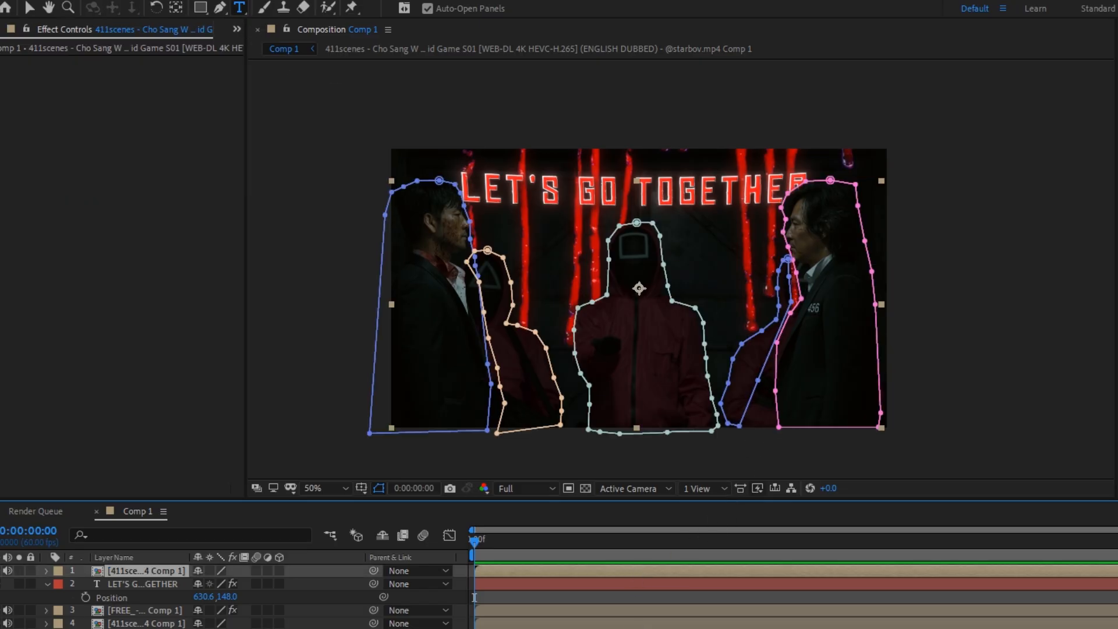
click(35, 8)
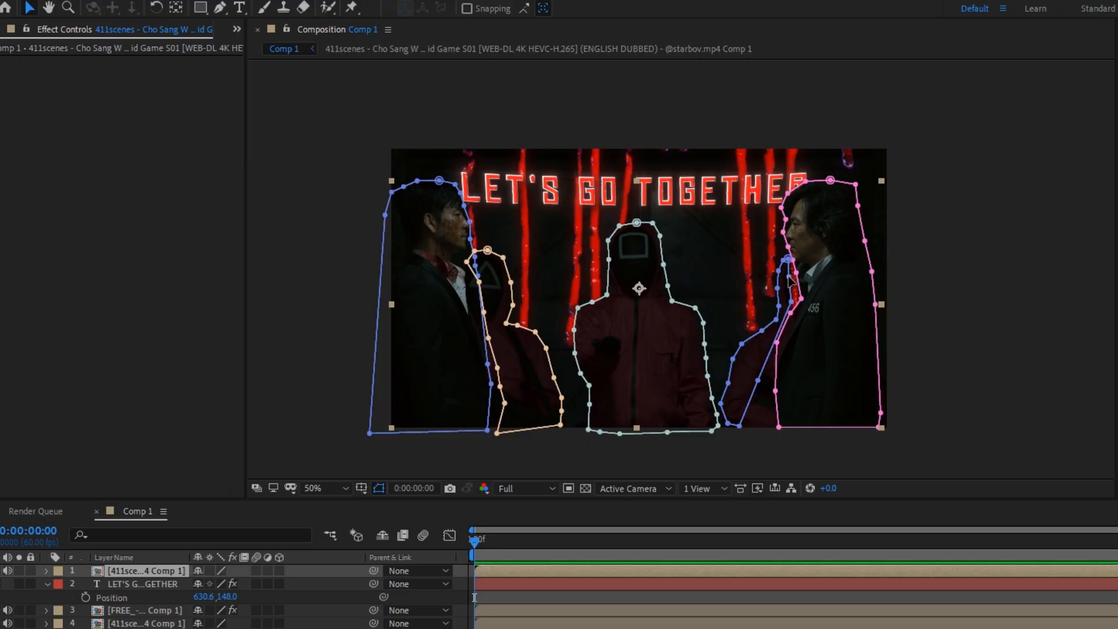
drag(789, 276, 797, 305)
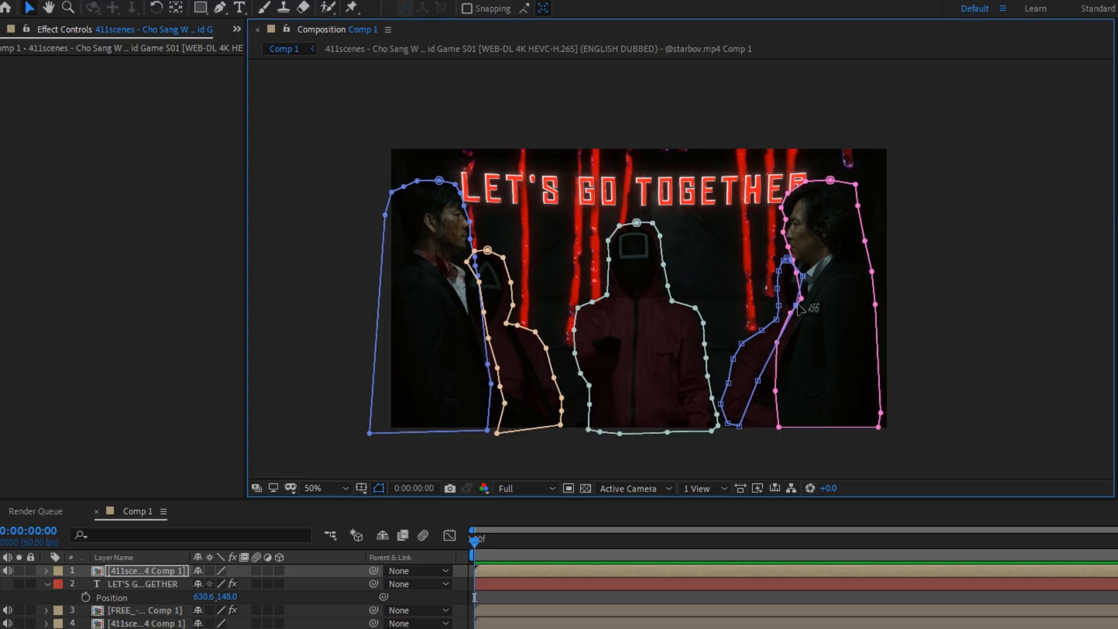
click(793, 627)
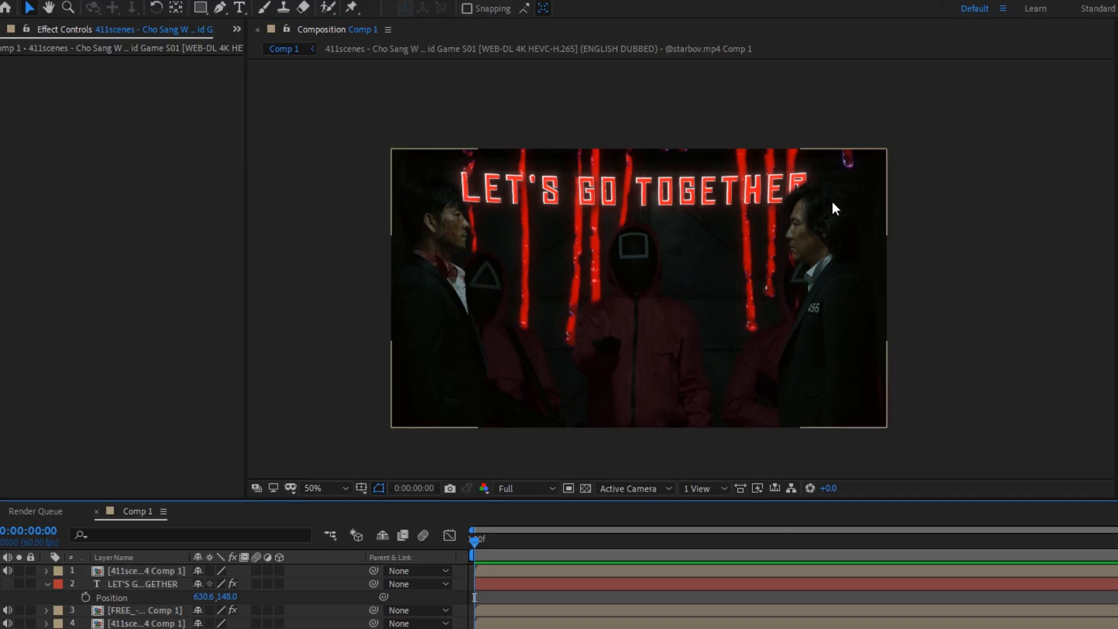
click(819, 313)
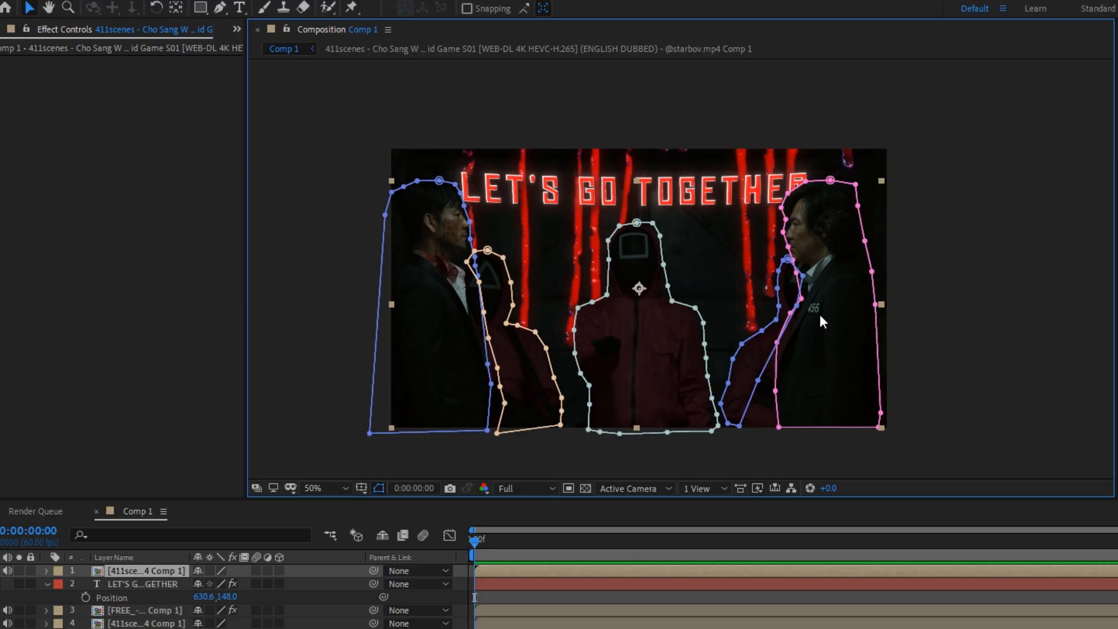
click(797, 273)
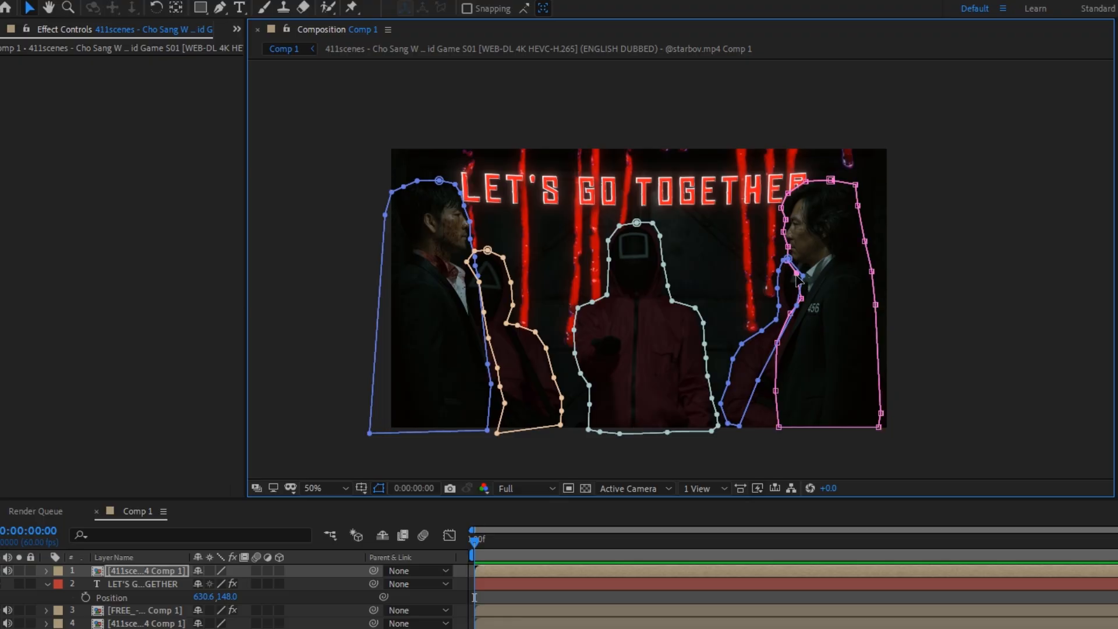
click(801, 587)
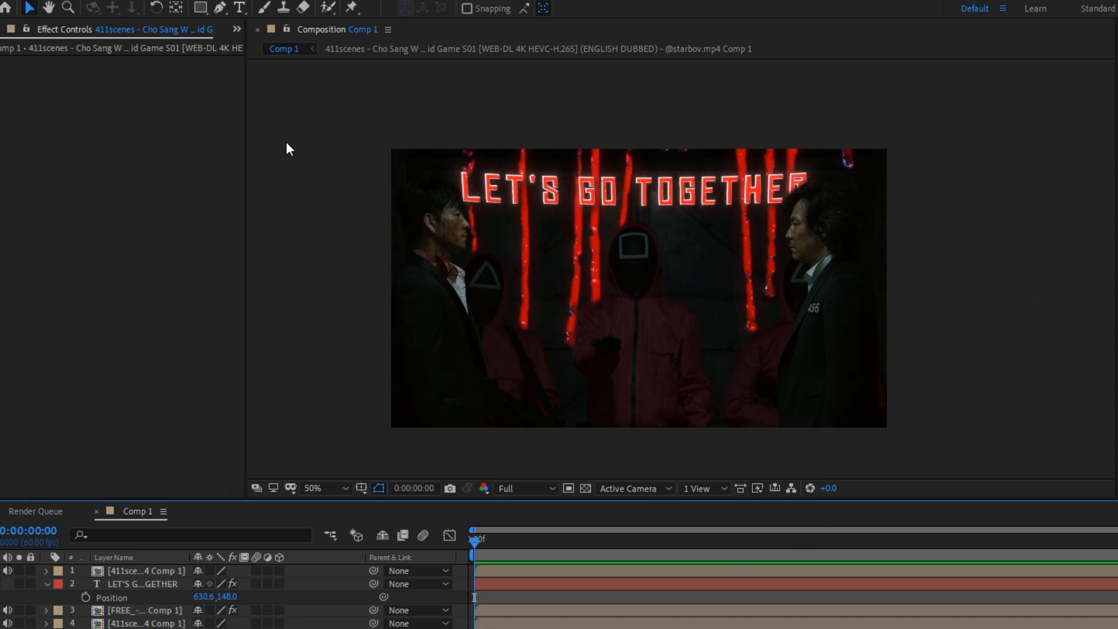
Add a text layer reading "SANG WOO" over the lower middle of the frame
click(239, 7)
click(609, 361)
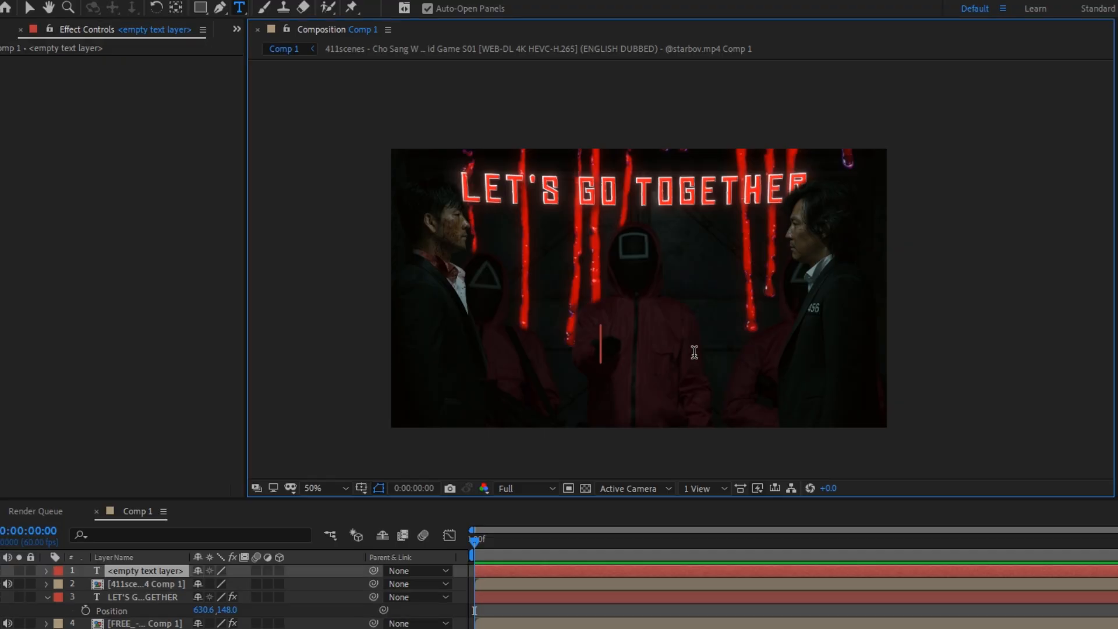
text(SANG WOO)
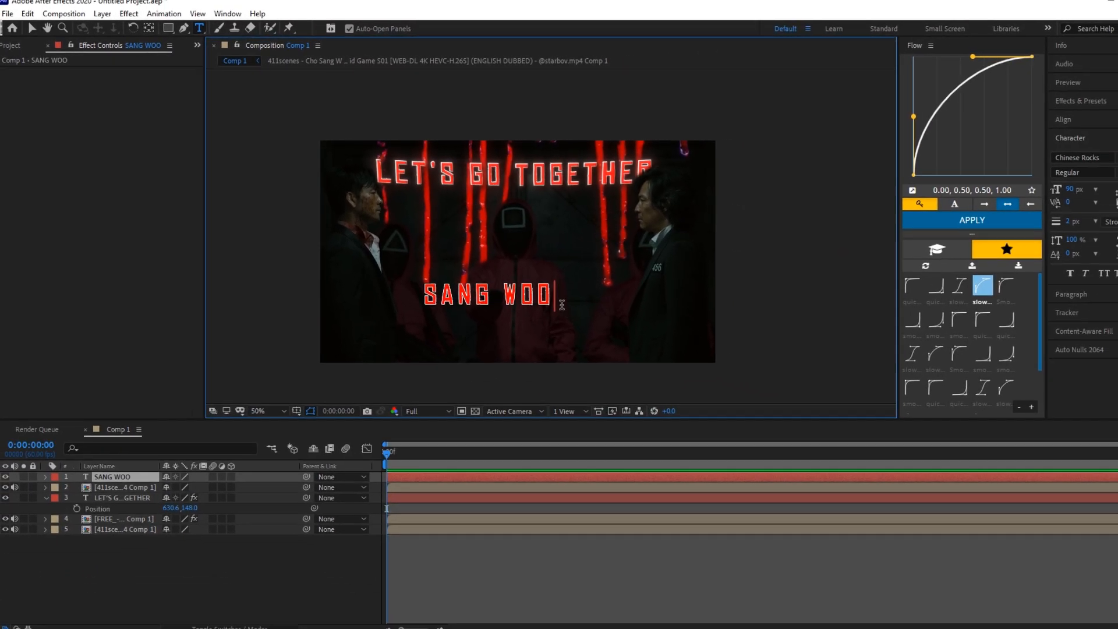
Remove the stroke from the SANG WOO text and set its fill colour to white (FFFFFF)
key(ctrl+a)
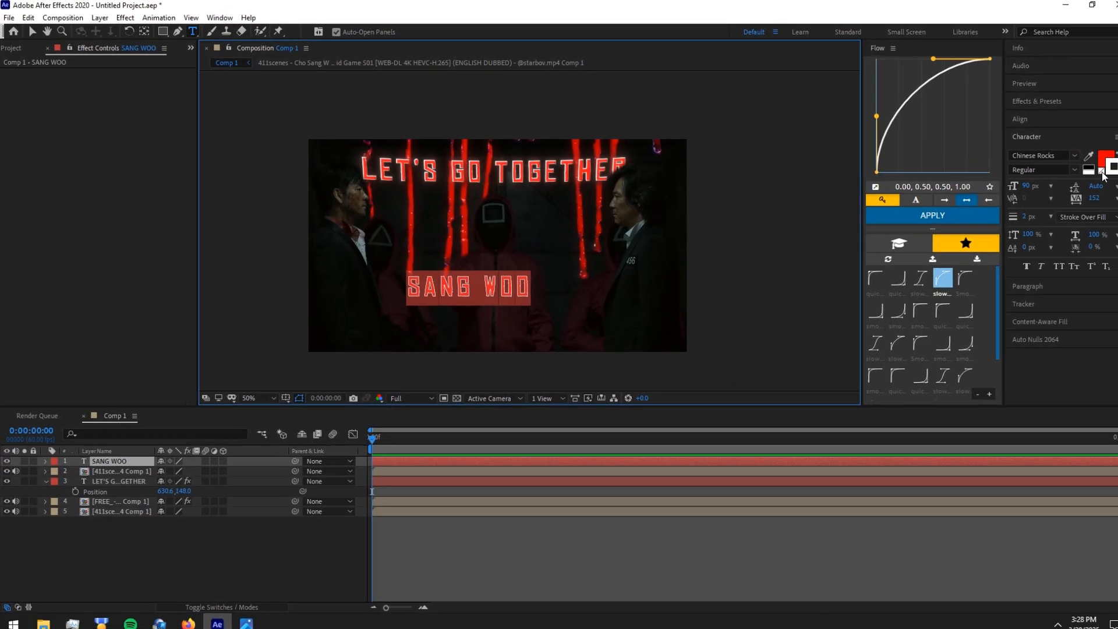
click(1108, 171)
click(1110, 156)
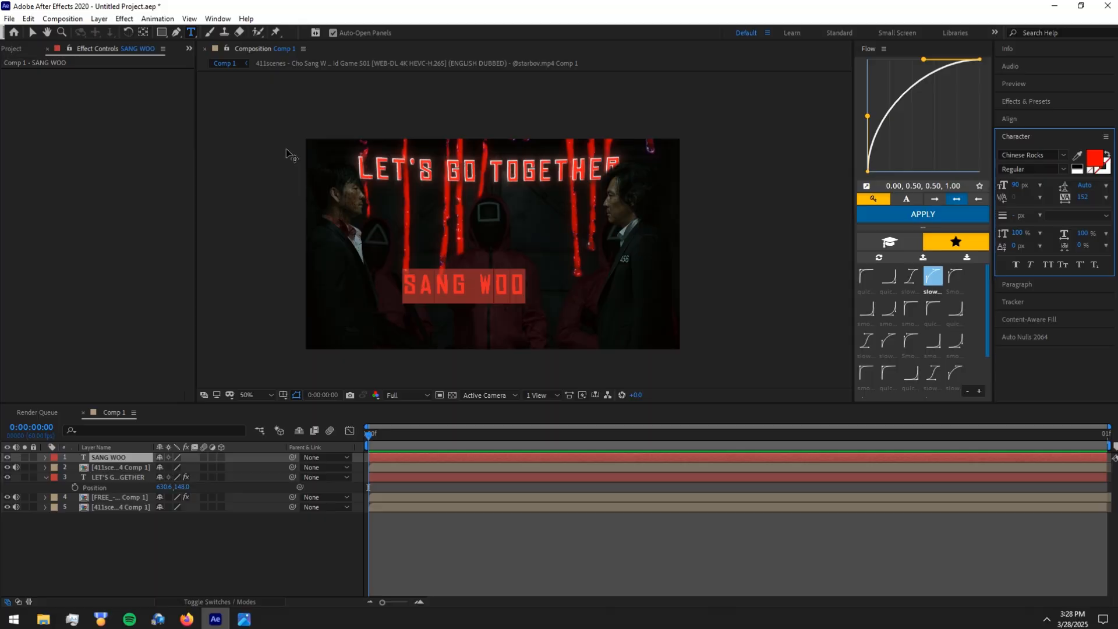
click(1094, 157)
click(17, 29)
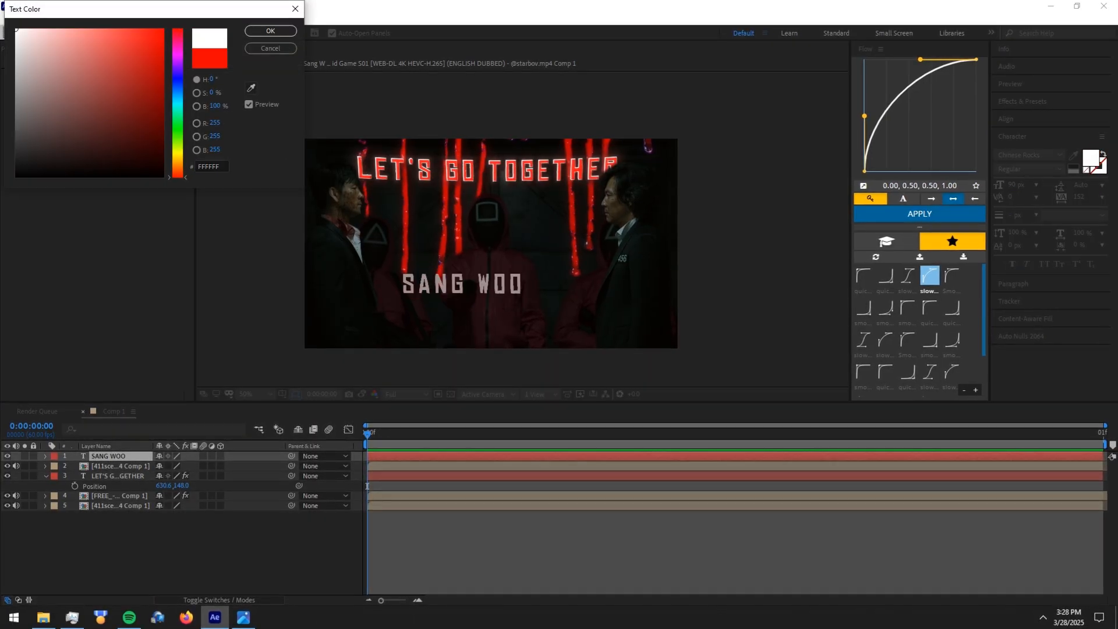
click(270, 30)
Change the font of the SANG WOO text to Abril Fatface
click(1013, 155)
text(ab)
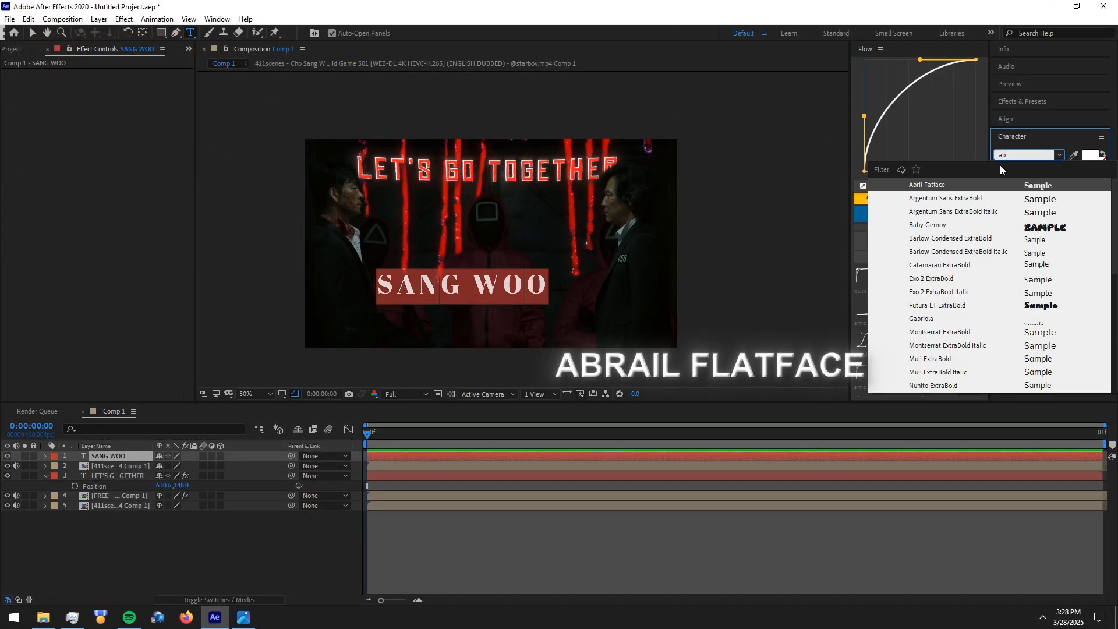
click(956, 183)
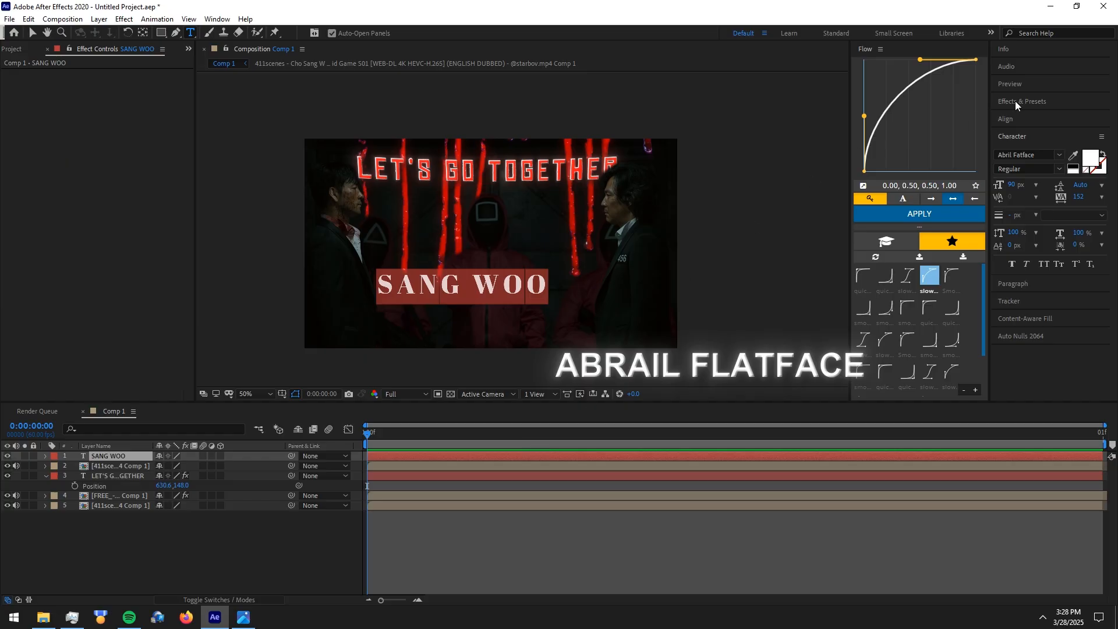
Center the SANG WOO text horizontally in the composition and set its vertical Position to 640
click(1018, 120)
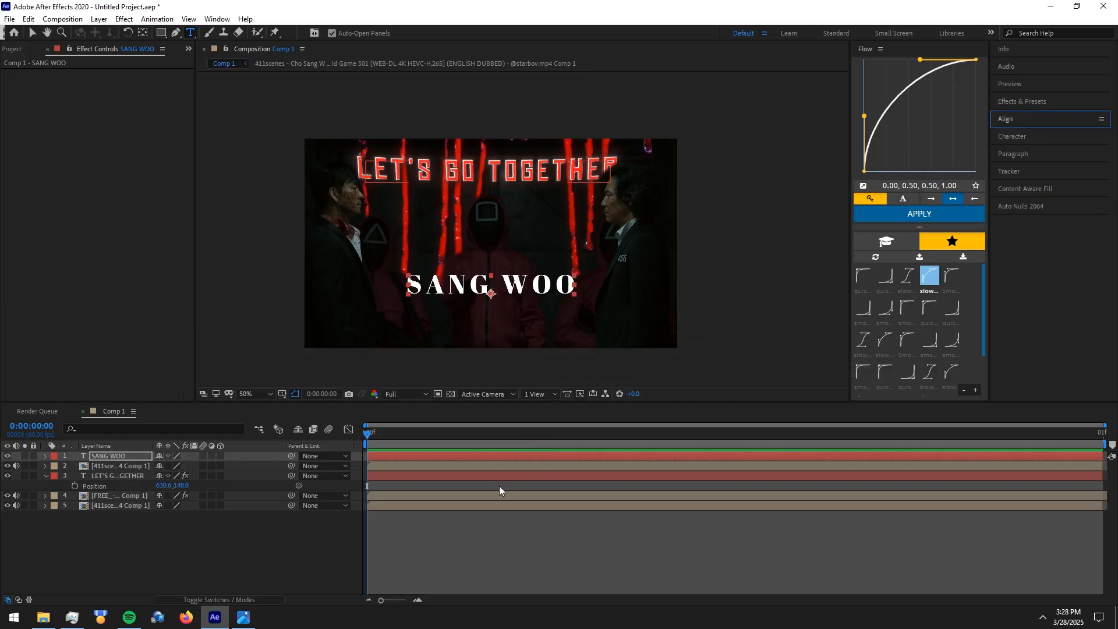
click(503, 461)
key(p)
drag(181, 466, 401, 461)
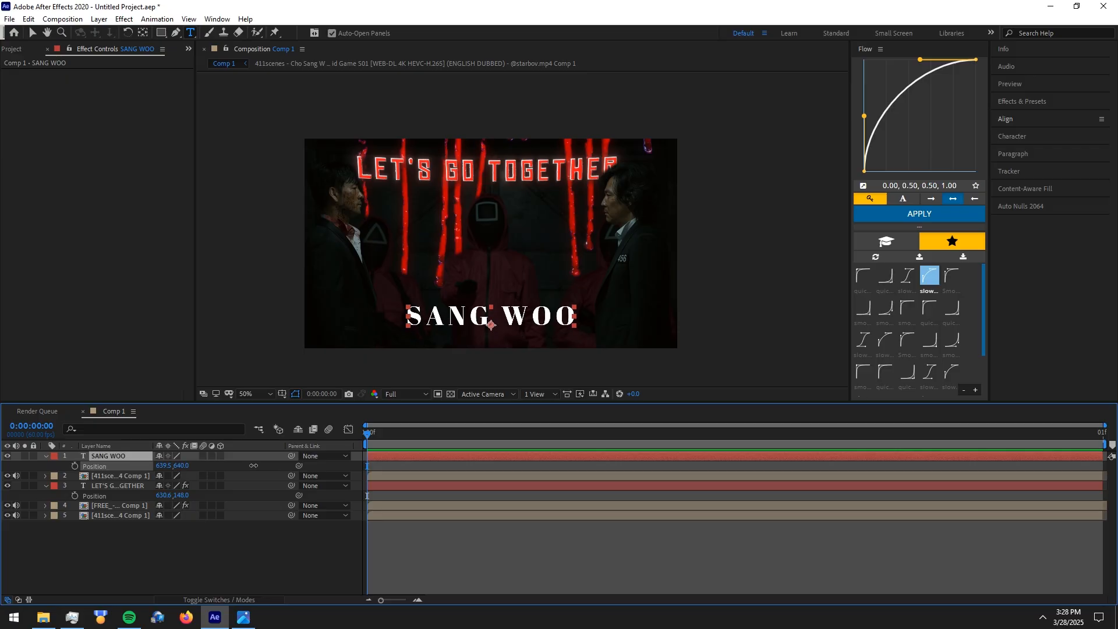
Set the SANG WOO text's font size to 52 px and center it horizontally in the composition again
double_click(427, 457)
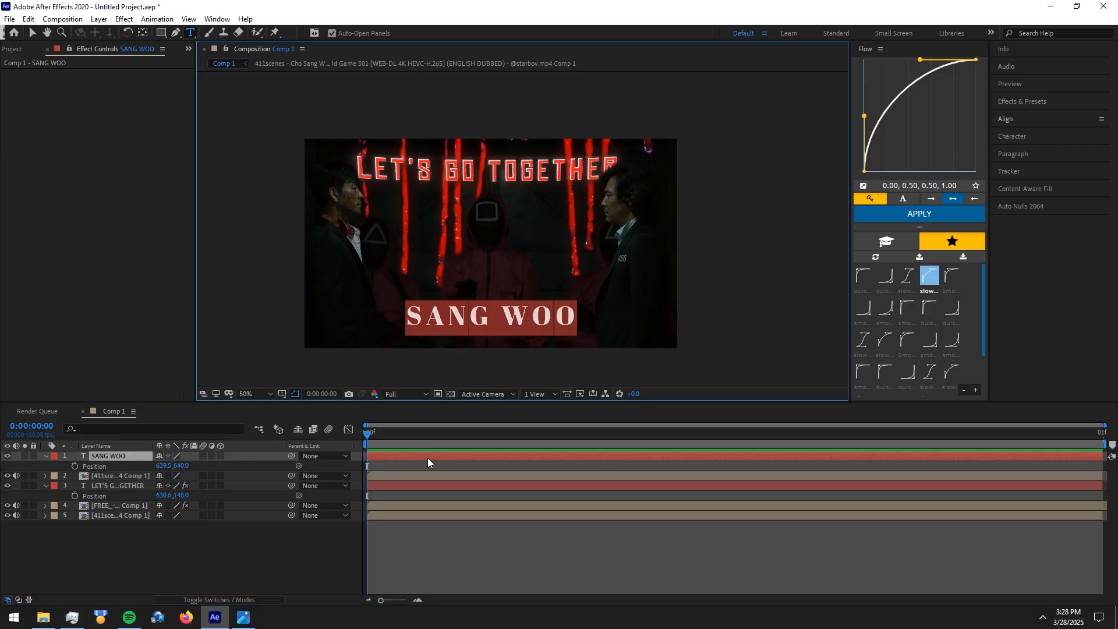
click(1045, 139)
drag(1017, 189, 990, 189)
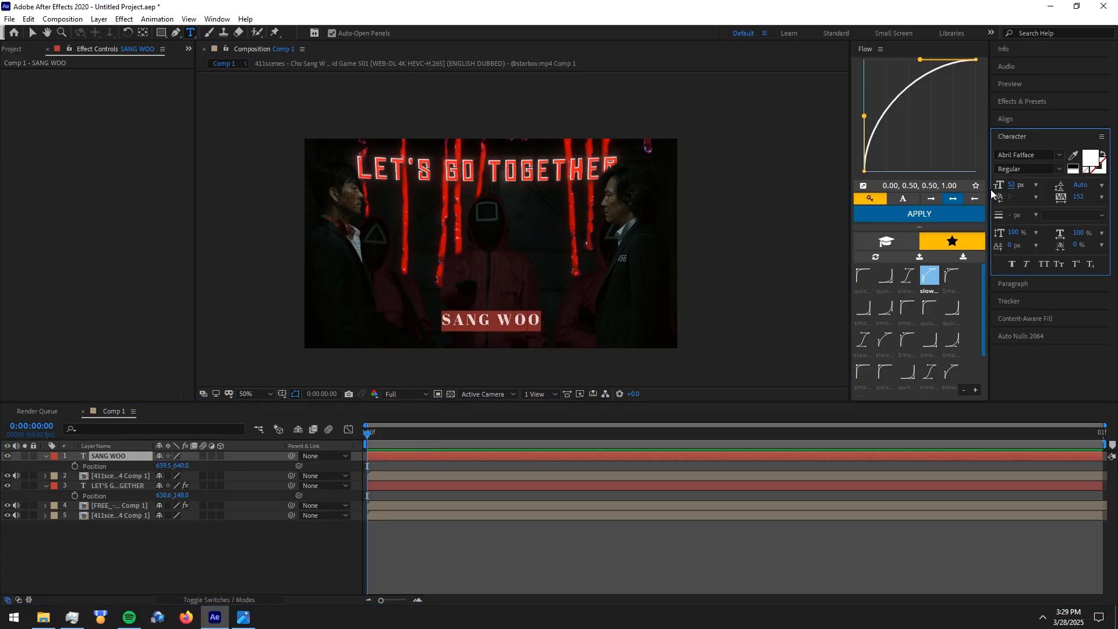
click(1023, 118)
click(1022, 148)
click(1012, 119)
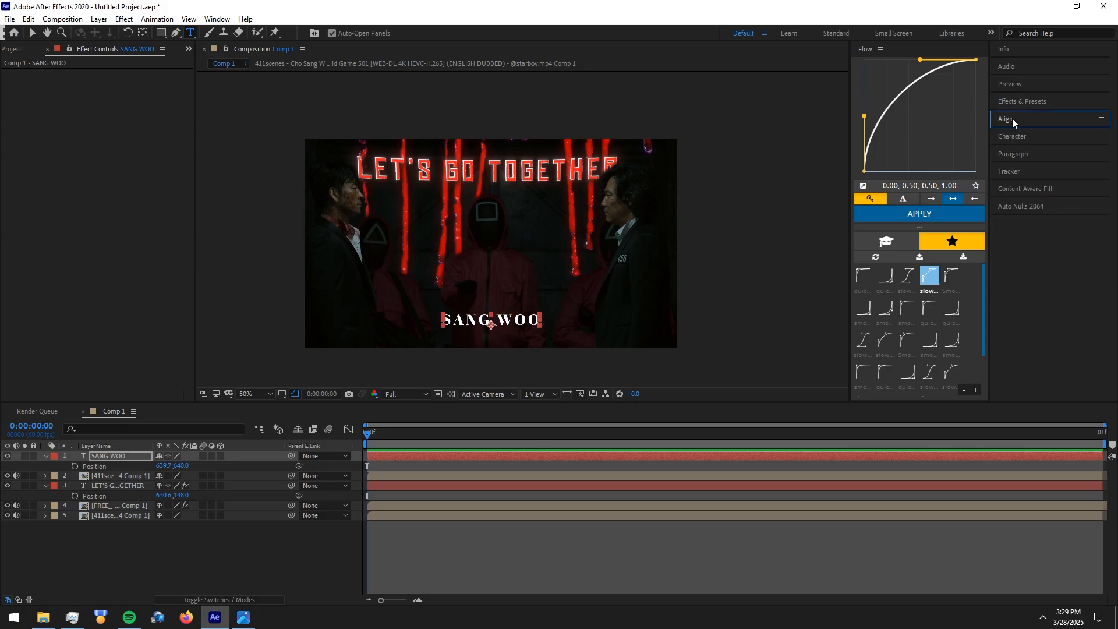
click(454, 530)
Copy Bevel Alpha, Deep Glow and Drop Shadow from the LET'S GO TOGETHER title onto the SANG WOO text layer
click(142, 487)
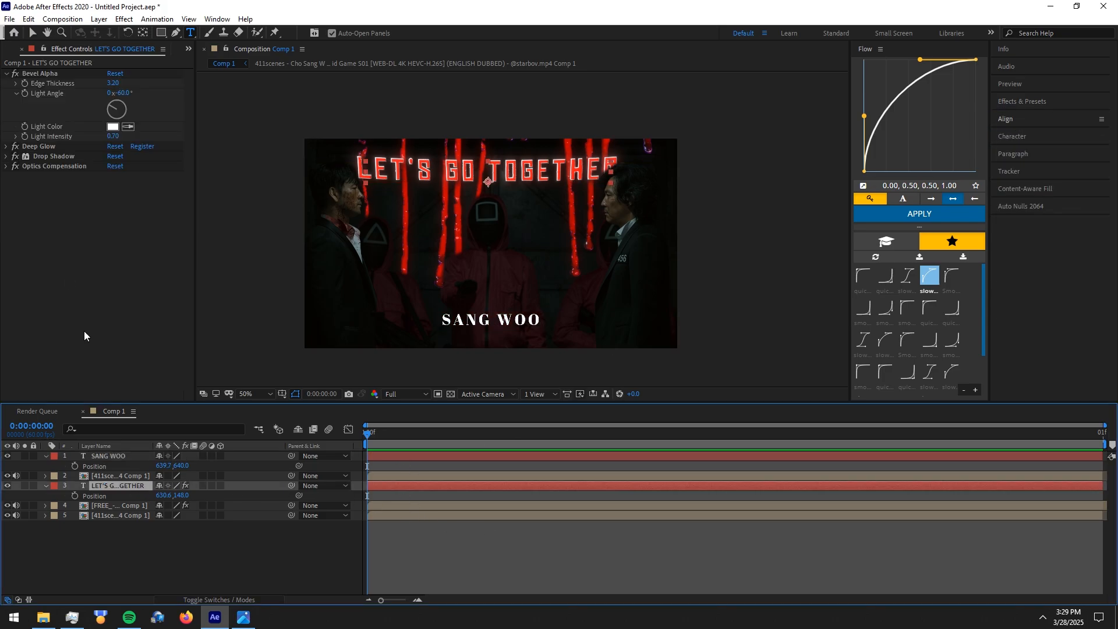
click(37, 156)
ctrl+click(38, 147)
ctrl+click(40, 74)
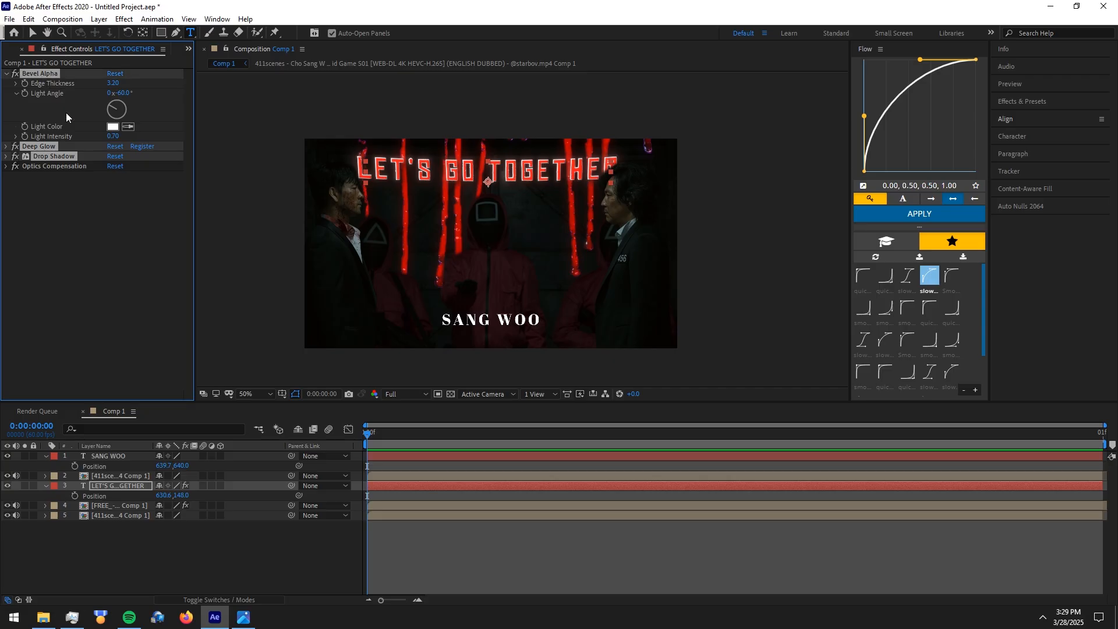
click(407, 456)
key(ctrl+v)
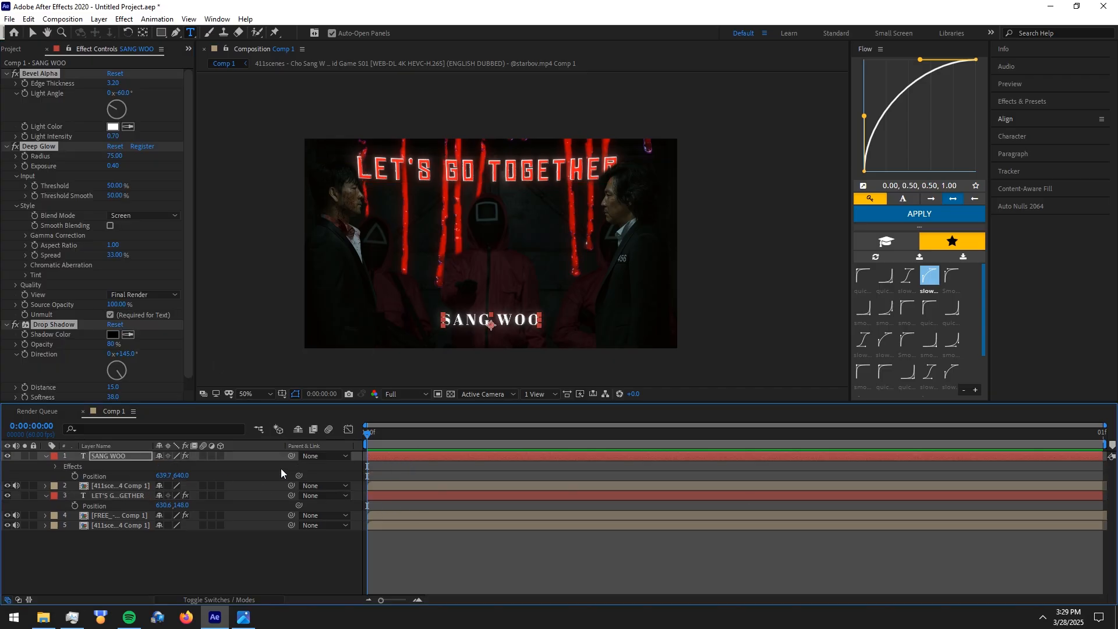
click(47, 456)
click(467, 563)
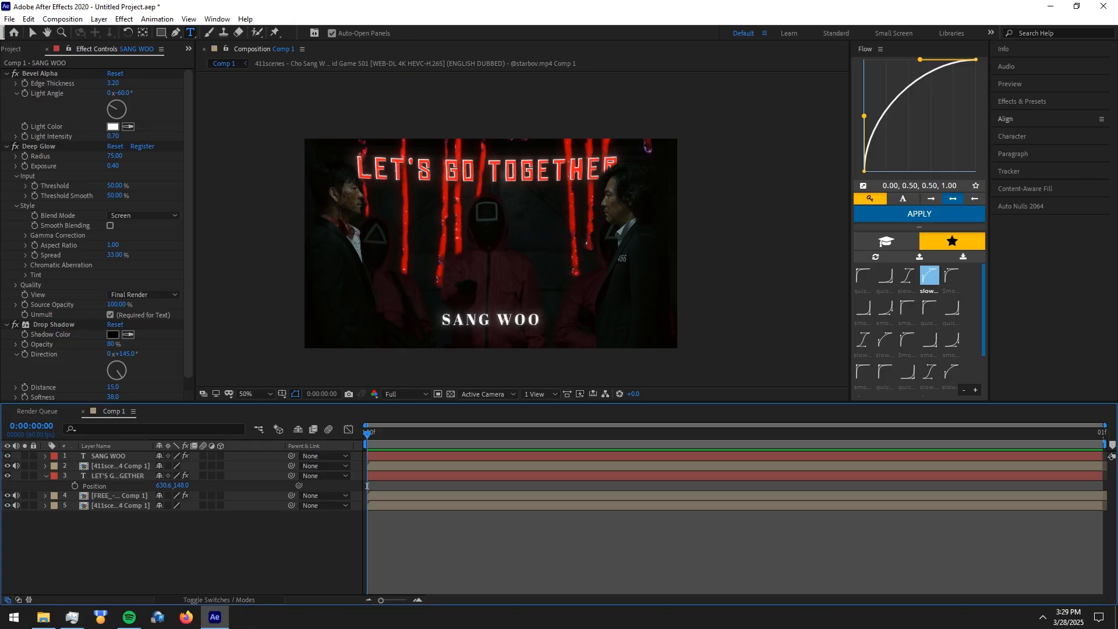
Draw a thin horizontal white bar just before the SANG WOO text with the Rectangle tool, as a new shape layer
key(alt+Tab)
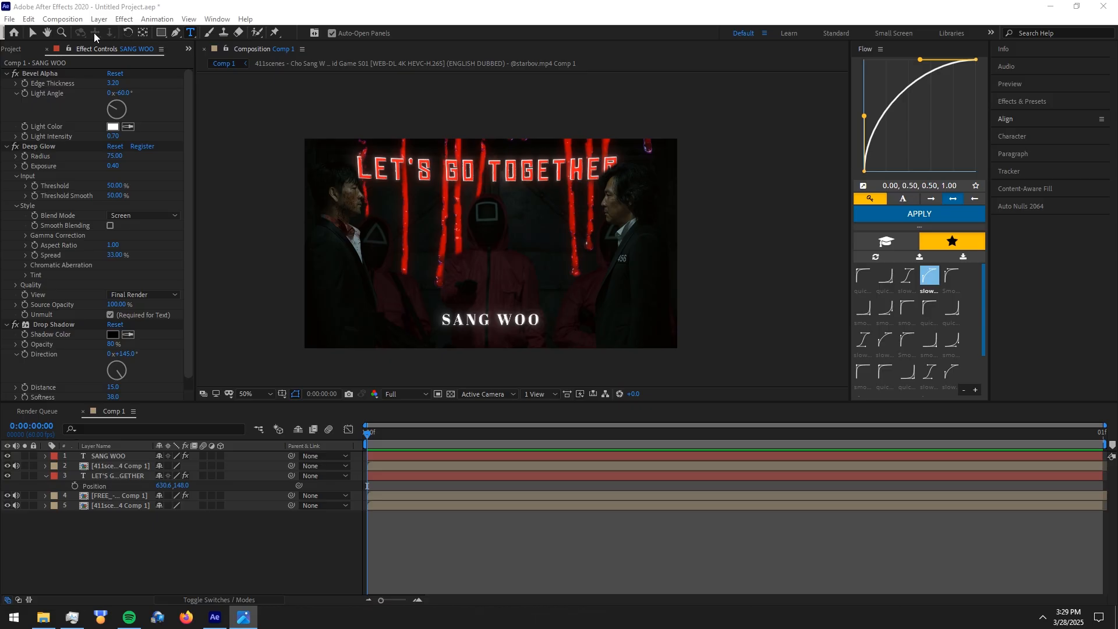
click(162, 33)
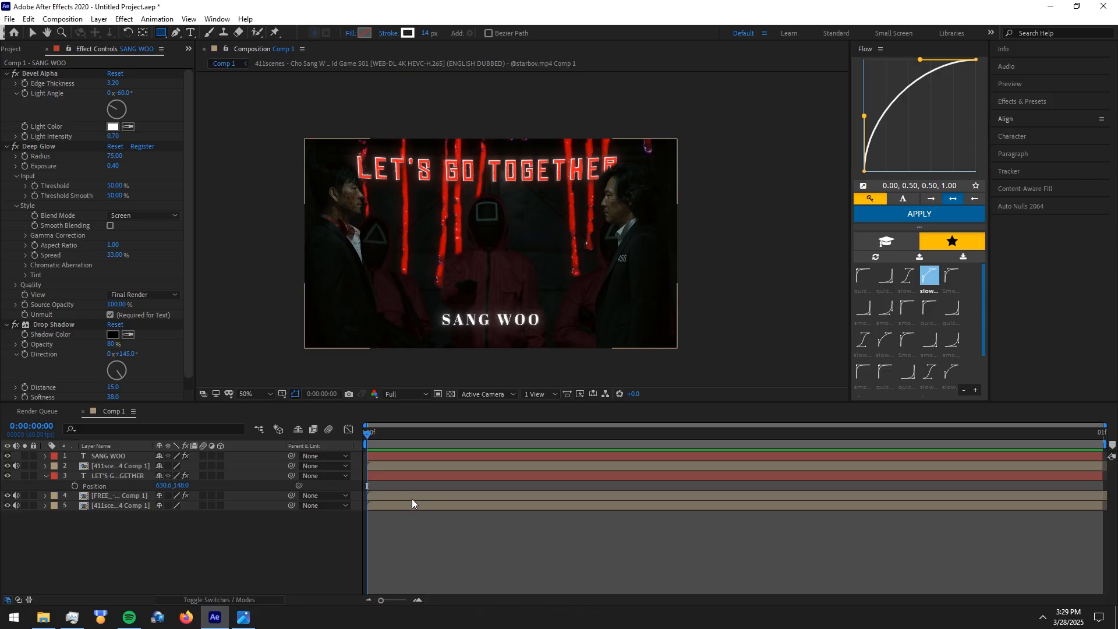
click(456, 533)
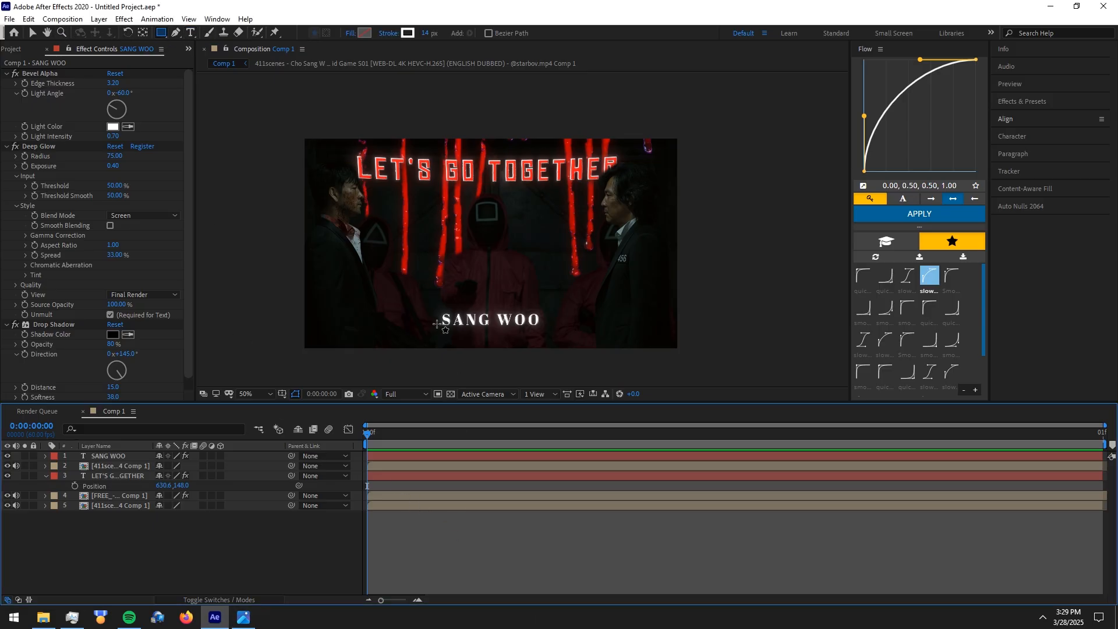
drag(436, 319, 396, 317)
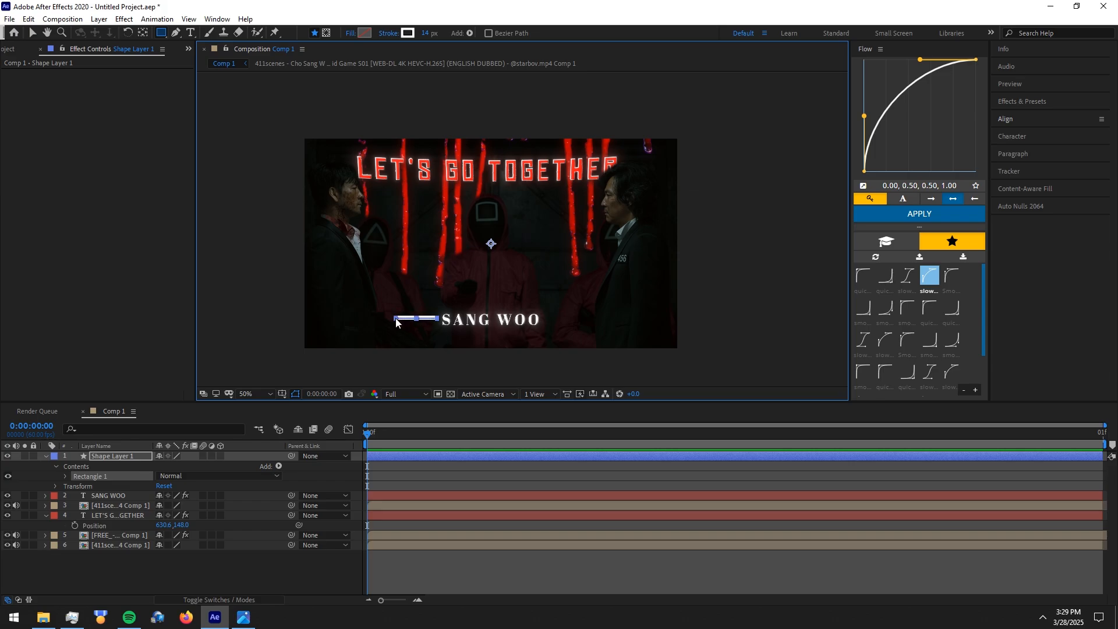
click(480, 571)
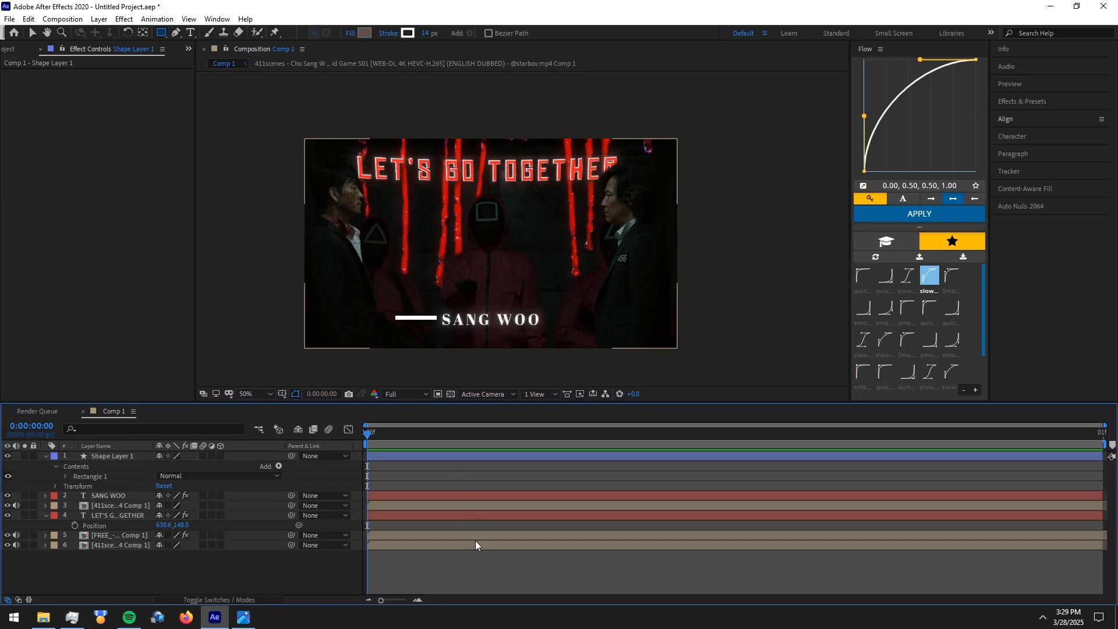
Set the bar shape layer's vertical Position to 369 to line it up with the middle of the SANG WOO text
click(433, 453)
key(p)
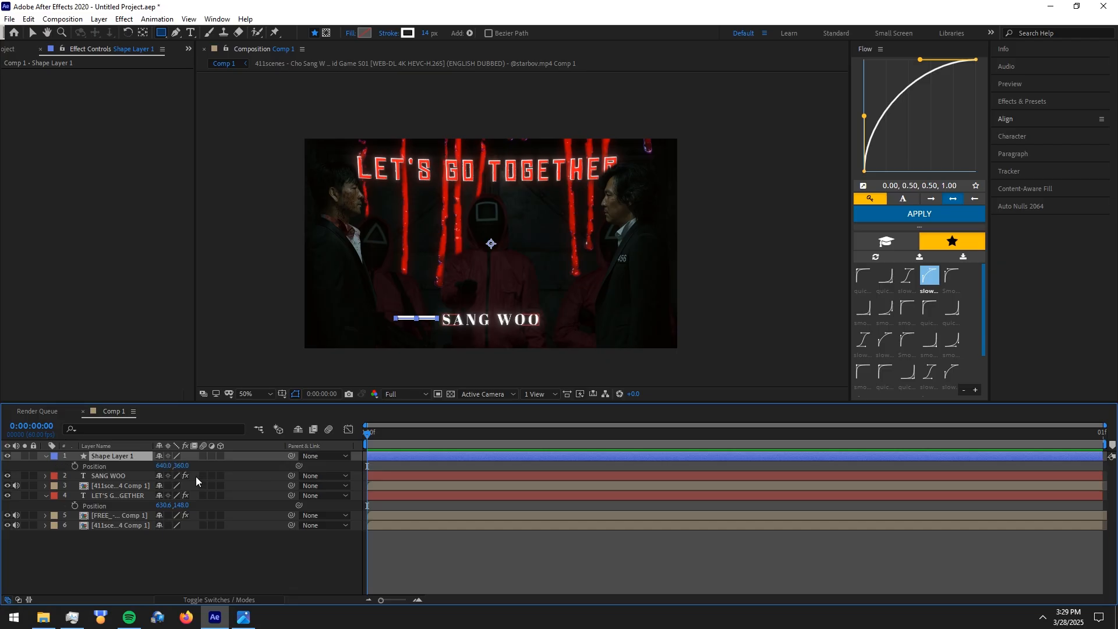
click(191, 466)
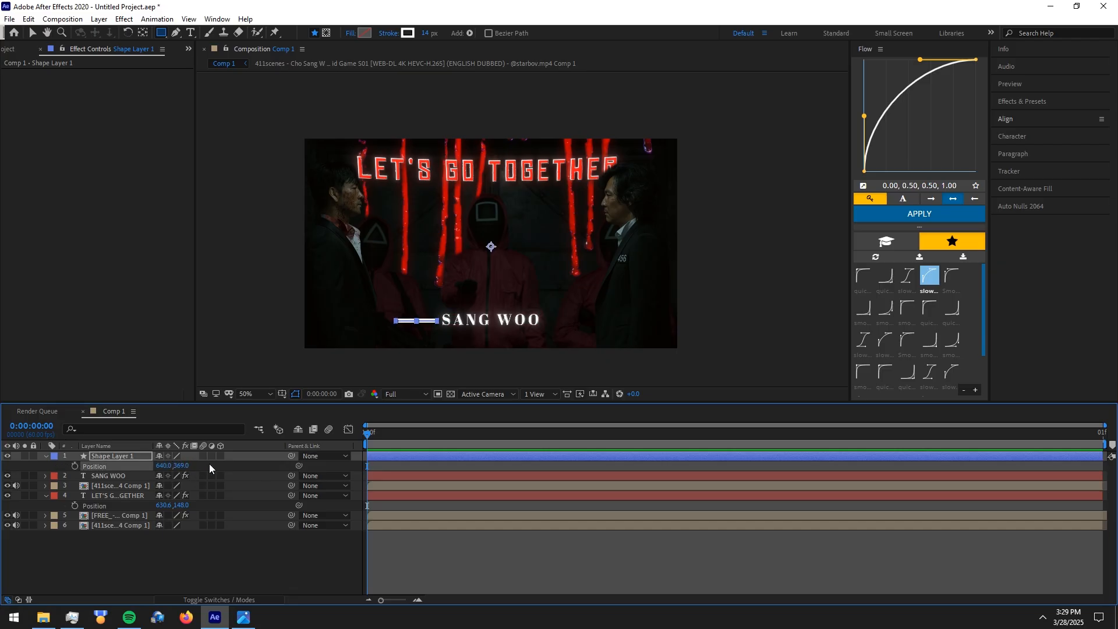
Unlink the bar shape layer's Scale proportions and set its horizontal scale to 97%
key(s)
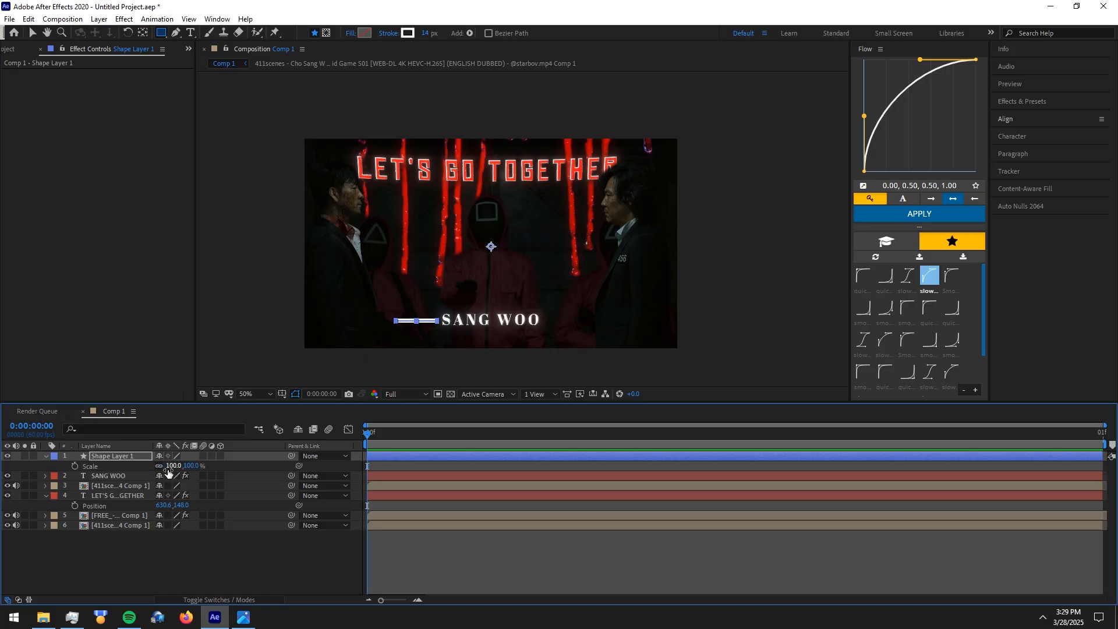
click(162, 466)
drag(169, 466, 166, 465)
click(587, 563)
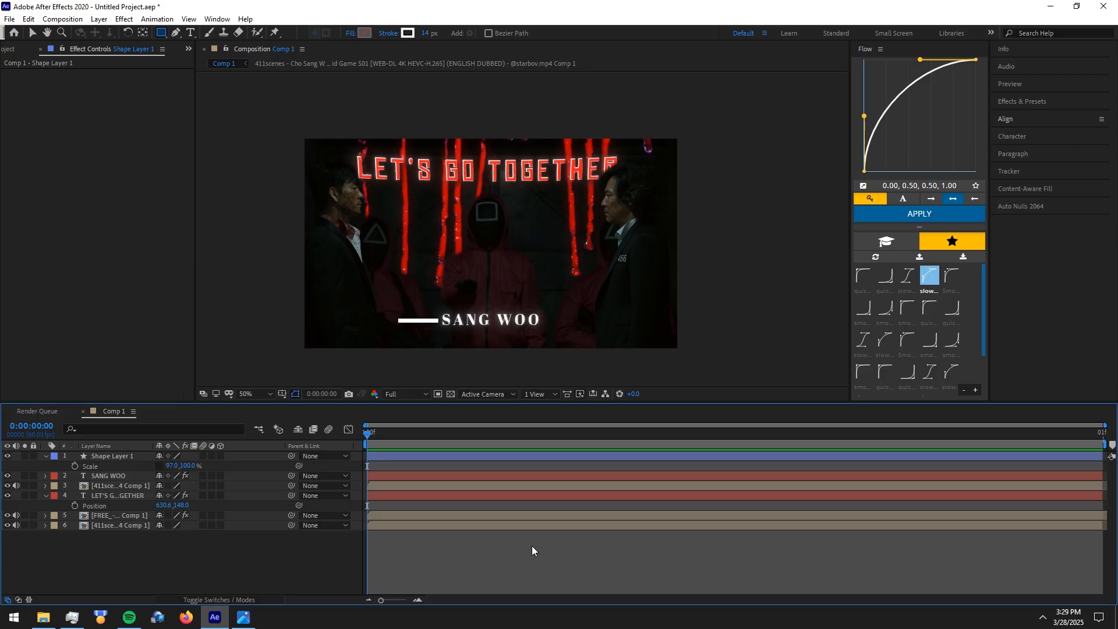
Set the stroke width of the bar shape layer to 12 px
click(428, 457)
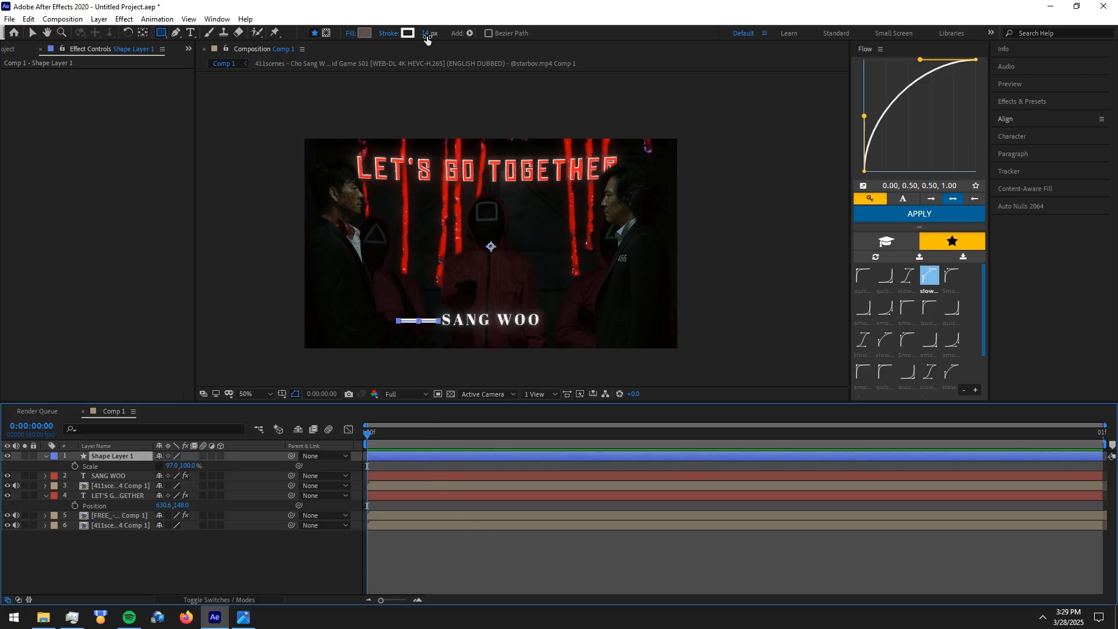
drag(426, 33, 423, 37)
drag(421, 36, 474, 371)
click(477, 523)
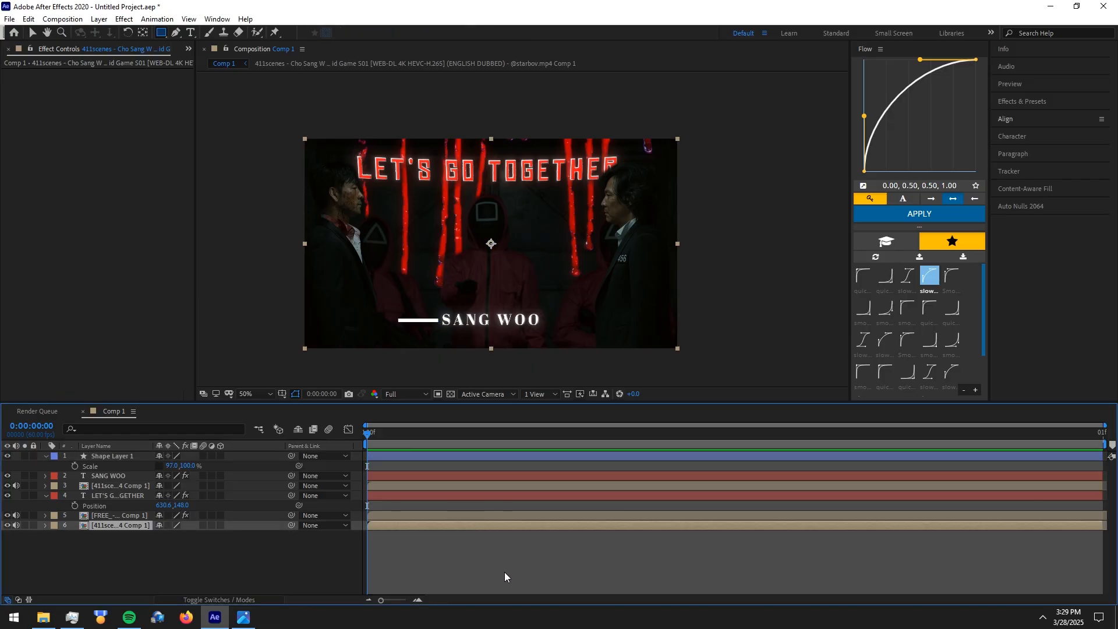
Duplicate the bar shape layer and set the copy's horizontal Position to 1141, placing it just after the SANG WOO text
click(141, 457)
key(ctrl+d)
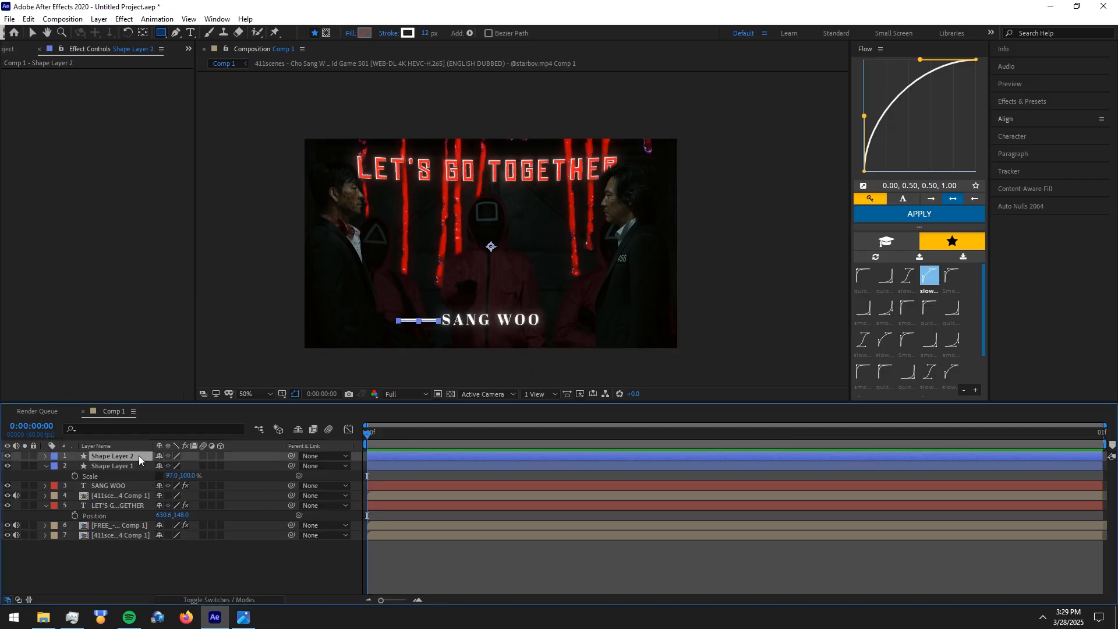
key(p)
drag(164, 466, 464, 470)
click(649, 577)
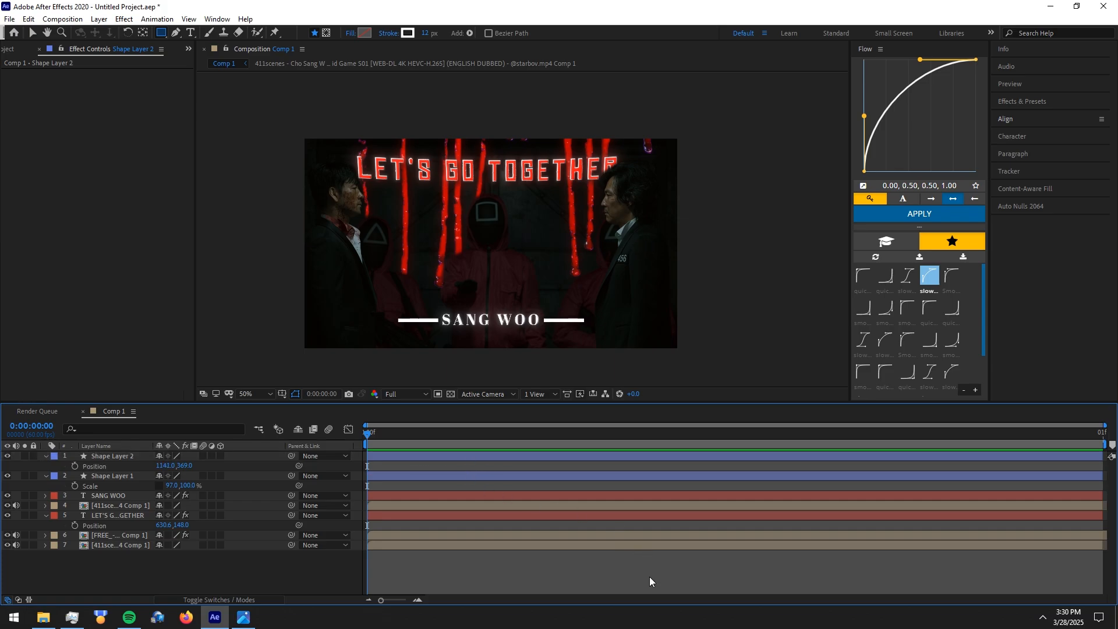
Move the duplicated bar slightly closer to the SANG WOO text by setting its horizontal Position to 1134
key(period)
drag(532, 374, 495, 197)
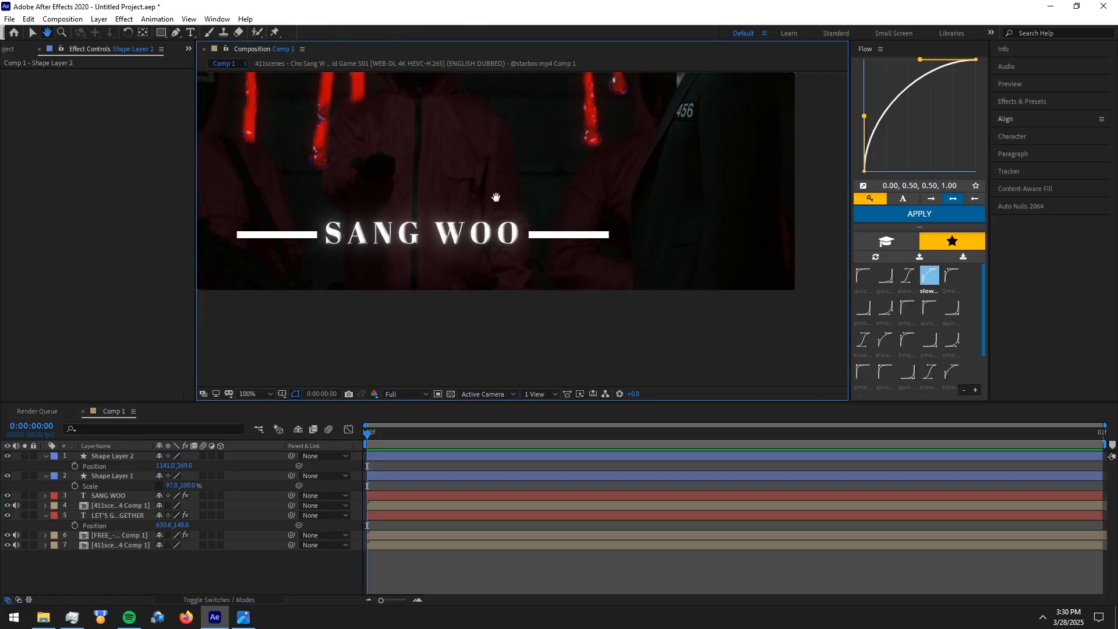
drag(164, 466, 159, 464)
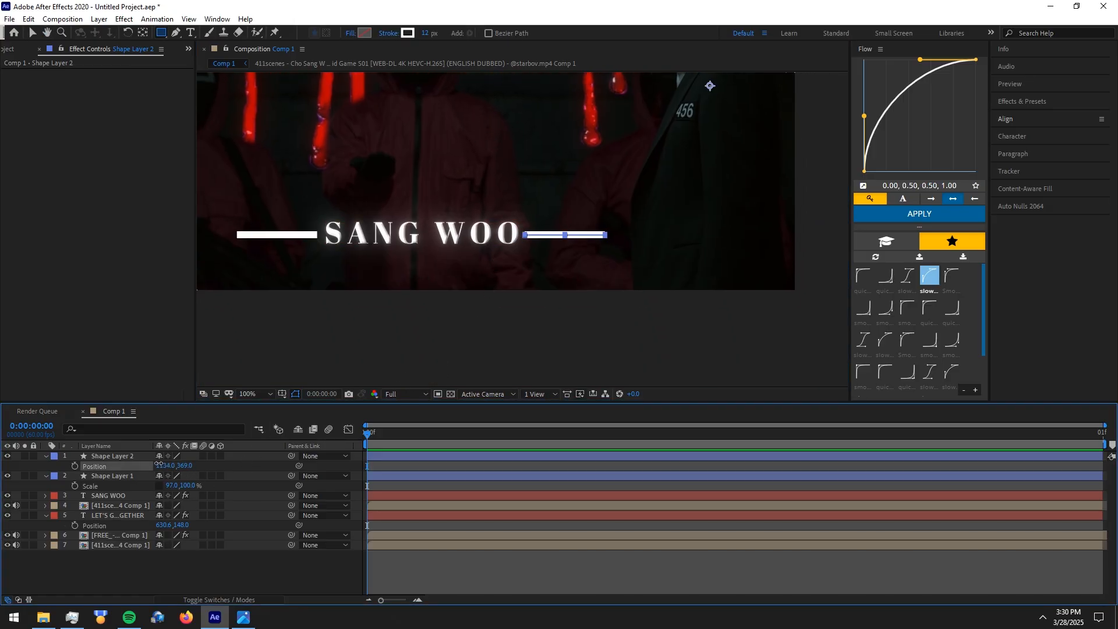
click(493, 569)
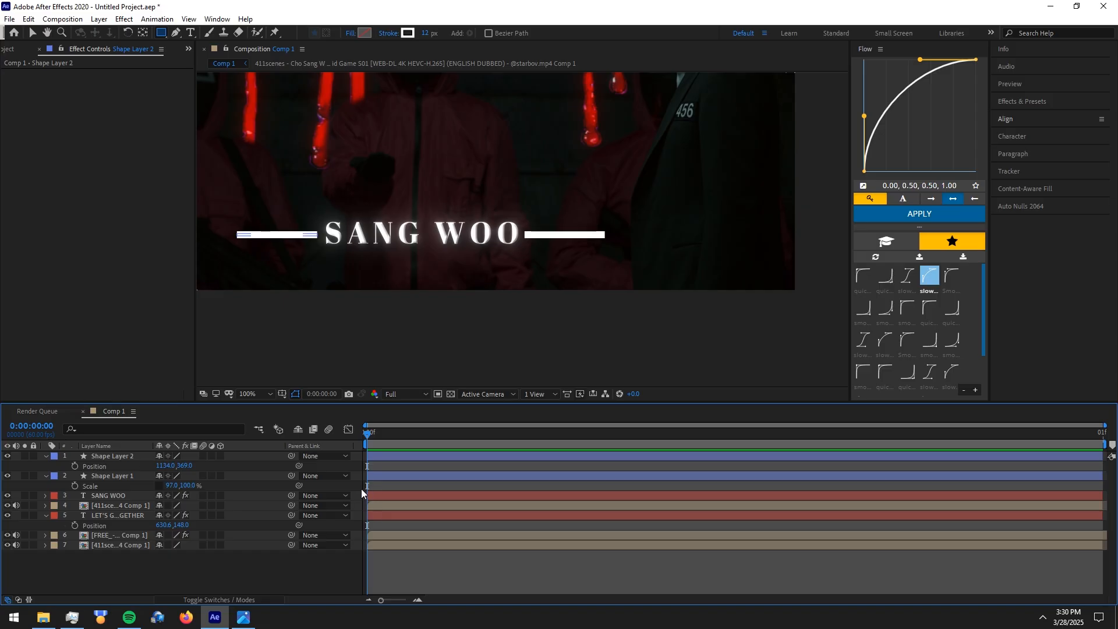
Paste the copied Bevel Alpha, Deep Glow and Drop Shadow effects onto both bar shape layers
click(108, 477)
key(ctrl+v)
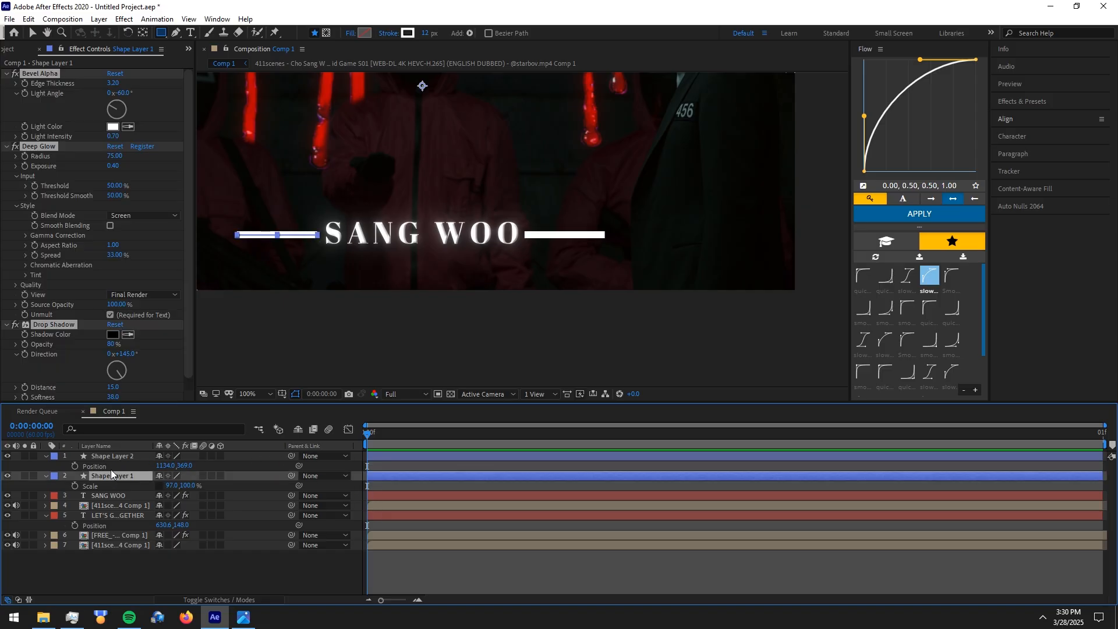
click(114, 456)
key(ctrl+v)
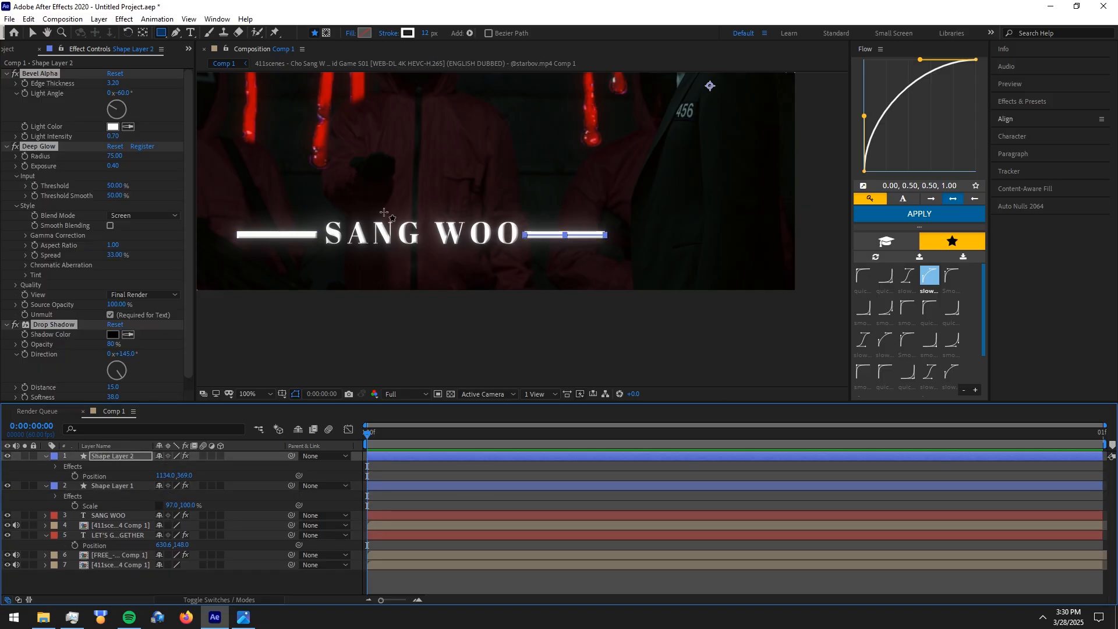
Change the fill color of the SANG WOO text to red FF0000 and return to the Selection tool
double_click(421, 516)
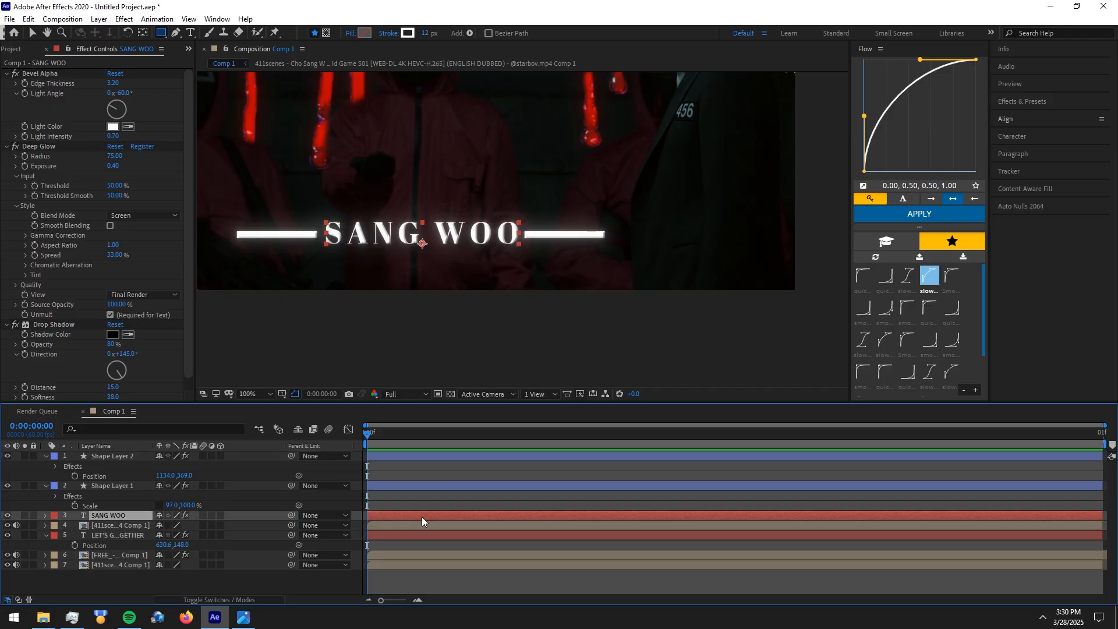
click(1091, 160)
click(165, 35)
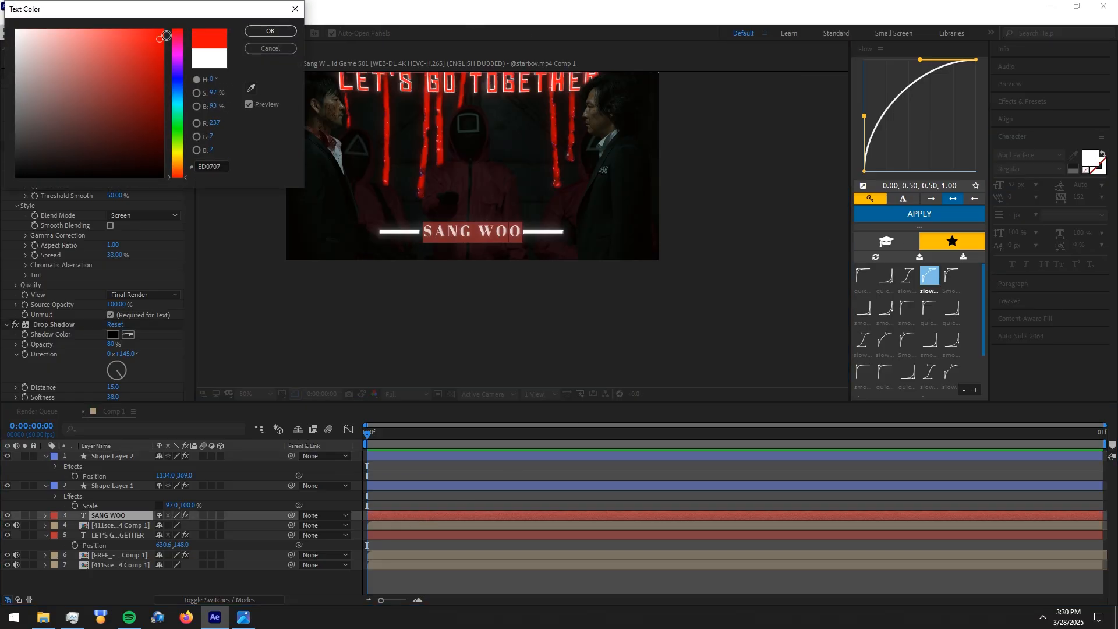
click(269, 30)
scroll(522, 218, down, 2)
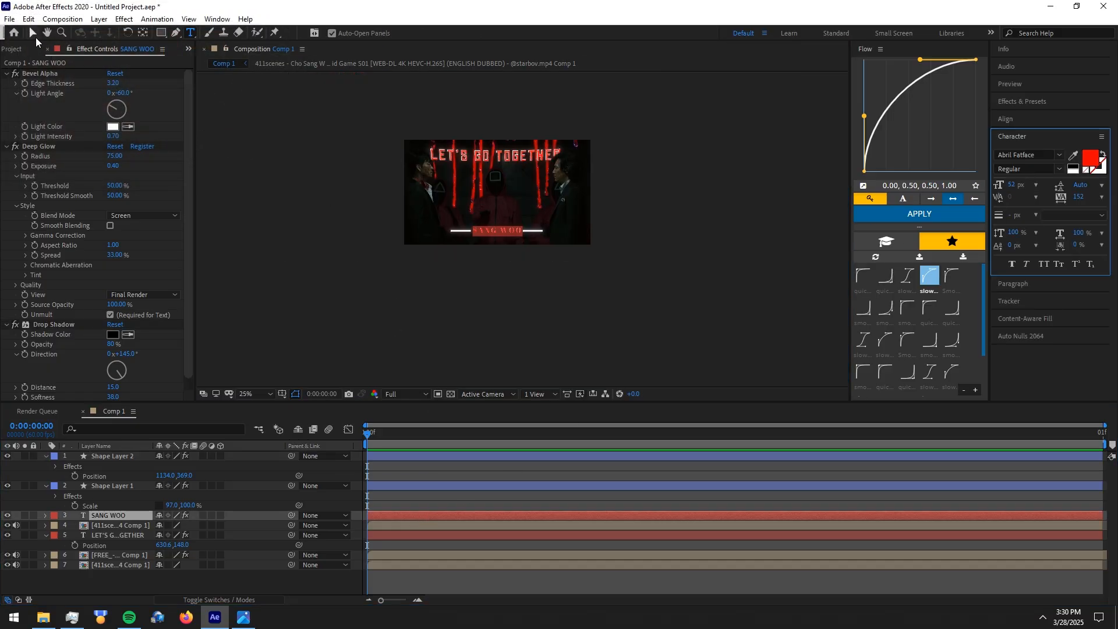
click(30, 29)
scroll(350, 206, up, 2)
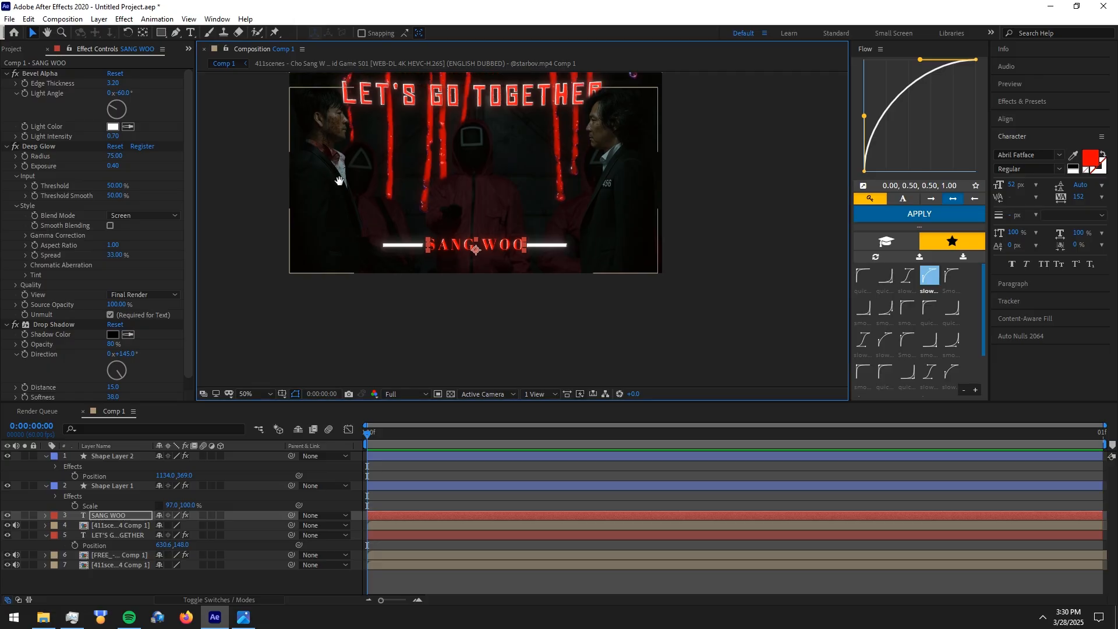
click(568, 576)
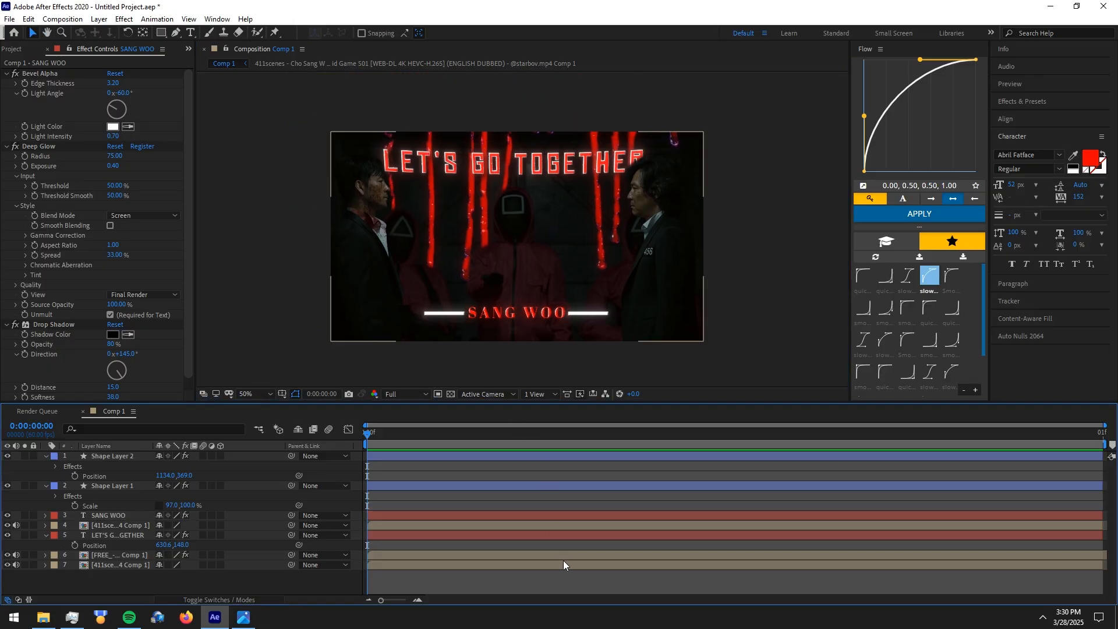
Collapse the expanded properties of the two shape layers and the LET'S GO TOGETHER title in the timeline
click(46, 459)
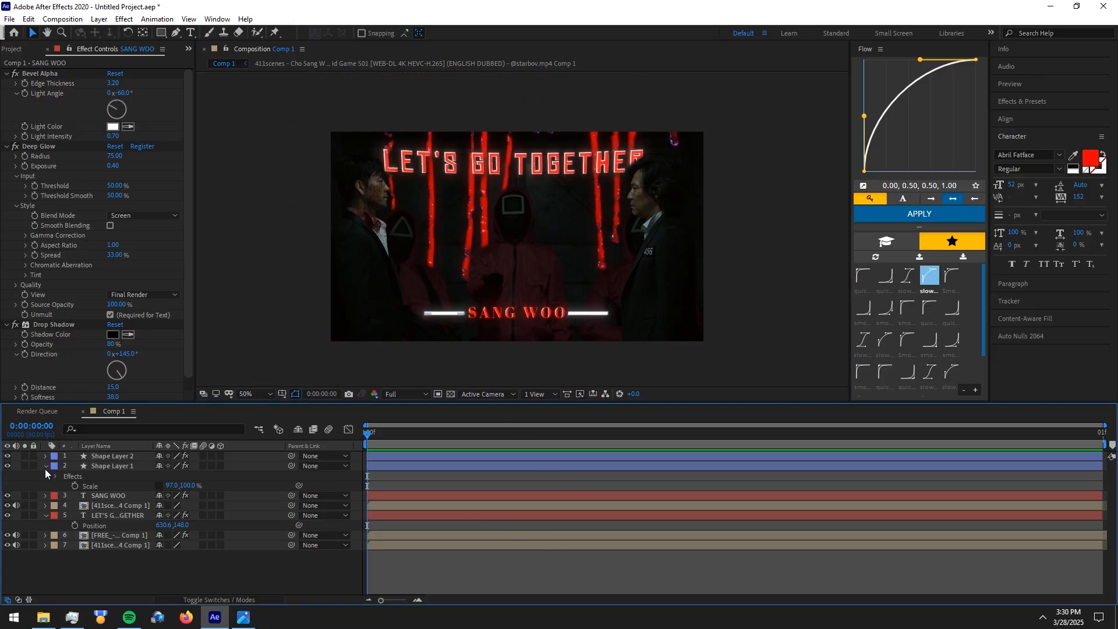
click(45, 467)
click(46, 496)
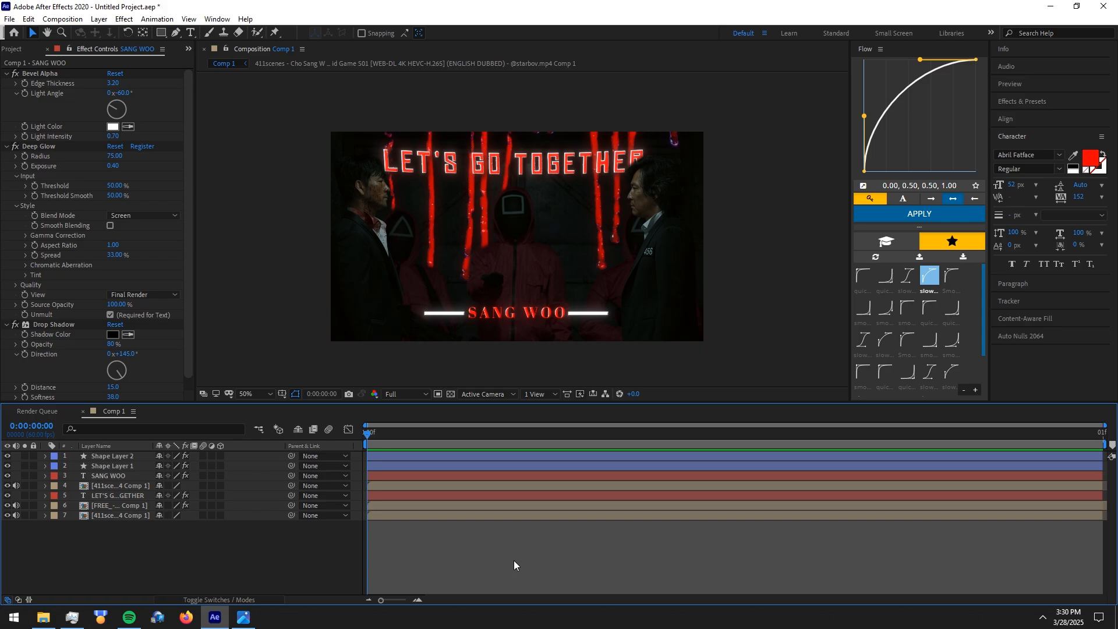
Add an adjustment layer above all layers, apply the "thumbnail cc" animation preset to it, and collapse its effect settings
key(ctrl+alt+y)
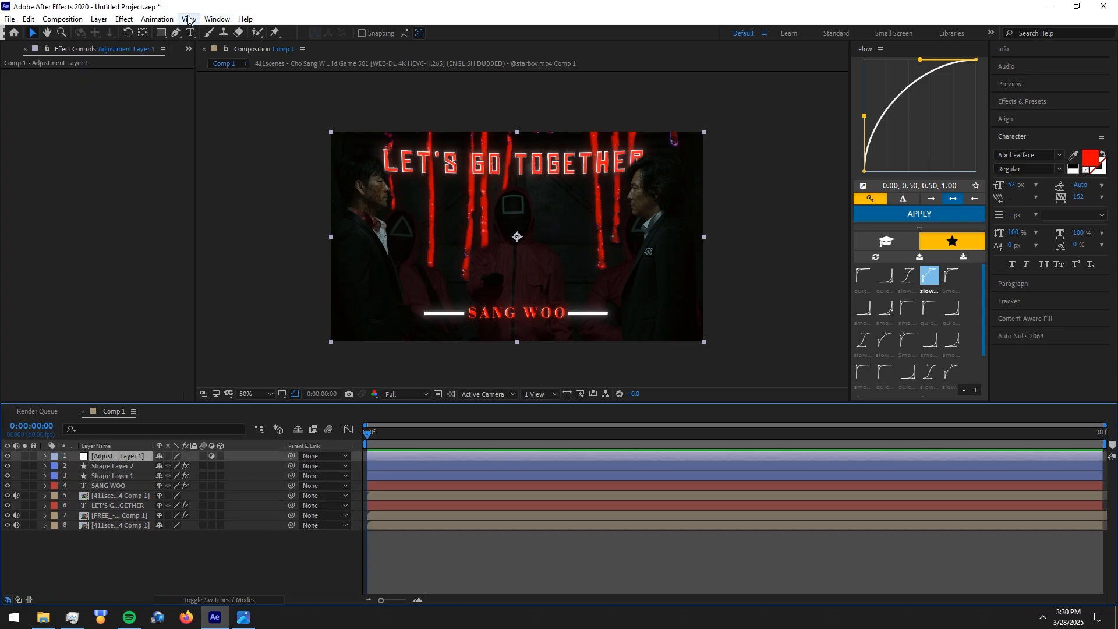
click(159, 18)
click(180, 40)
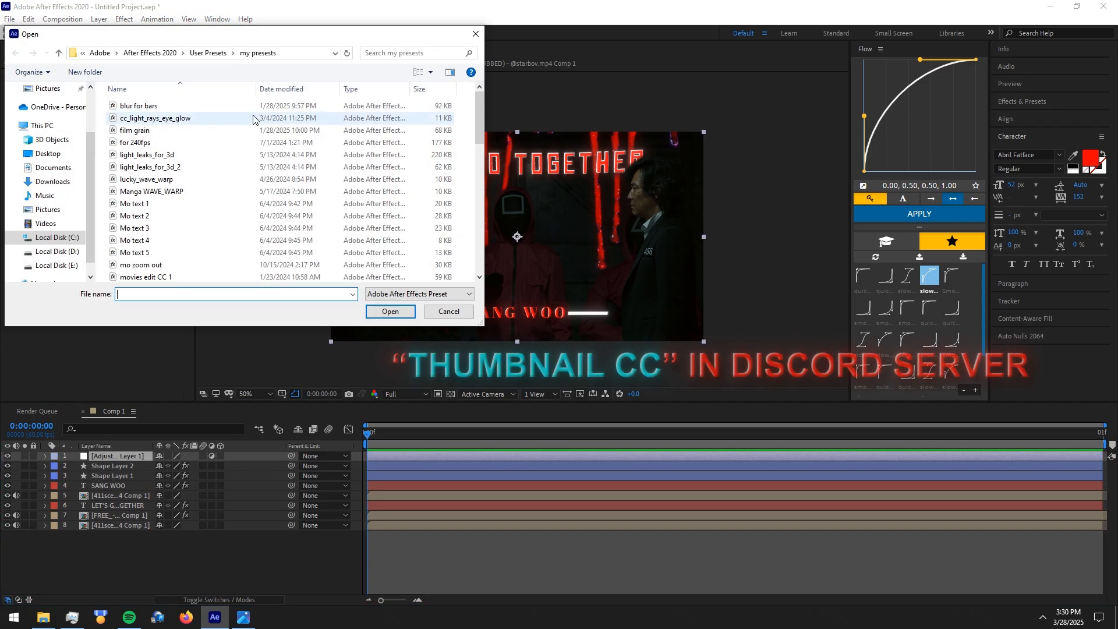
click(245, 144)
scroll(245, 146, down, 9)
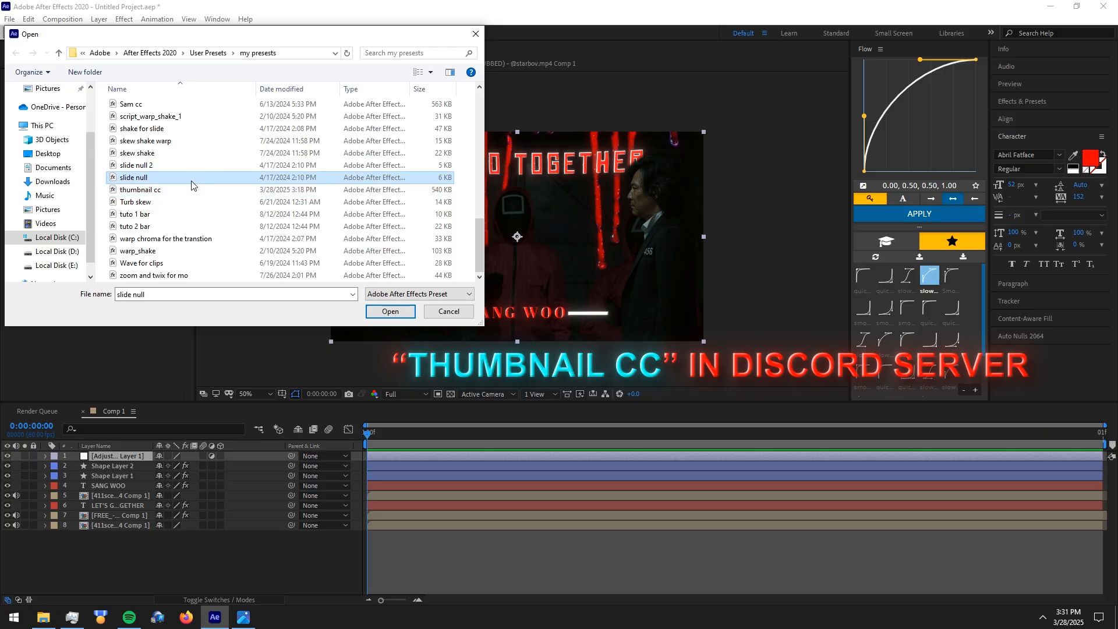
double_click(184, 190)
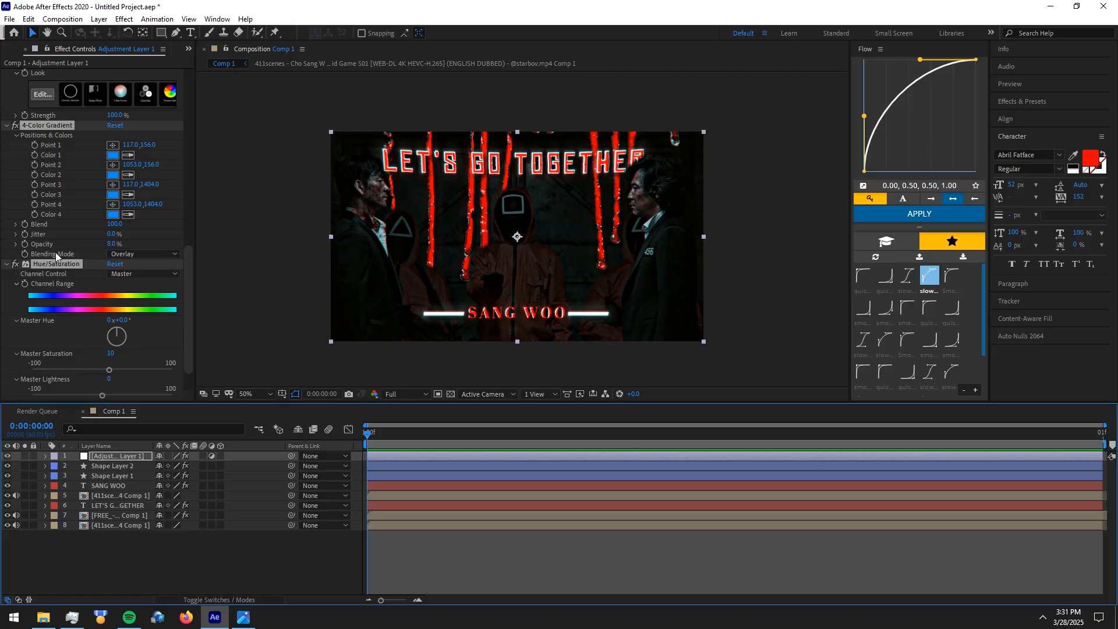
ctrl+click(7, 125)
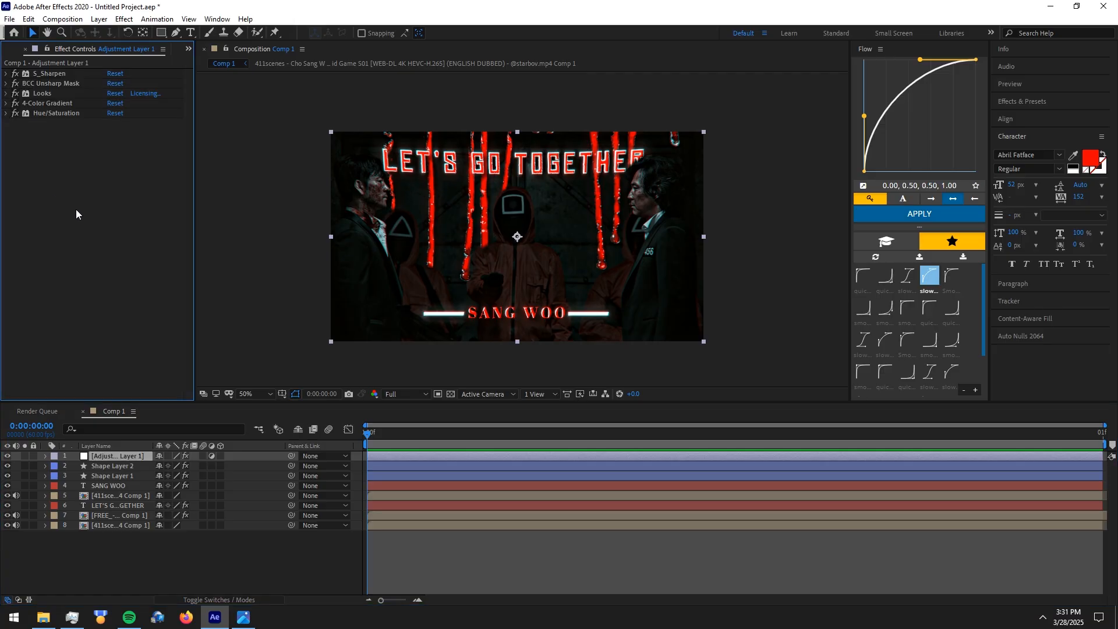